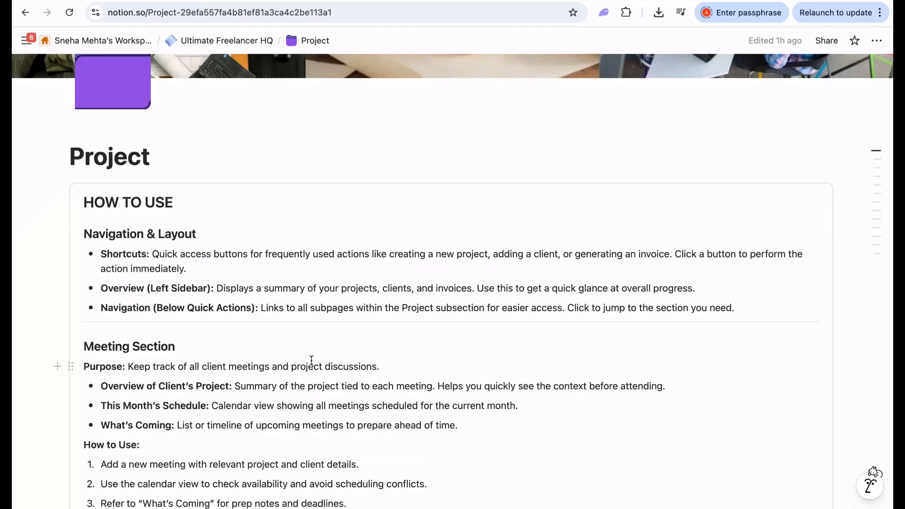
- Scroll down to the Meeting board, filtering to this month's upcoming meetings and back
scroll(311, 360, down, 7)
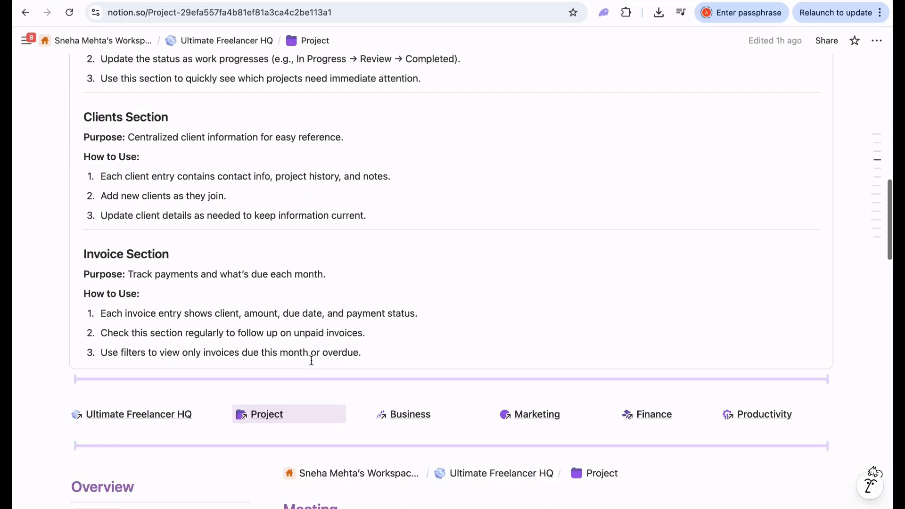
scroll(311, 361, down, 6)
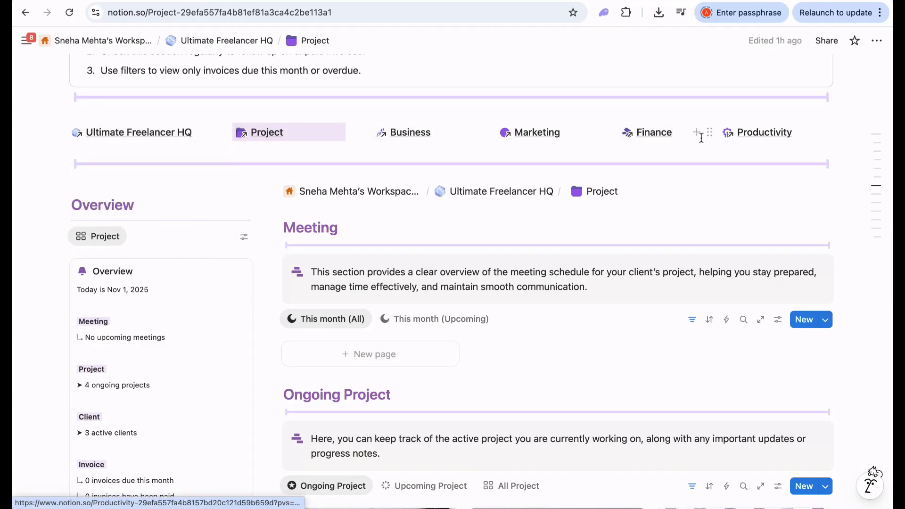
scroll(324, 303, down, 3)
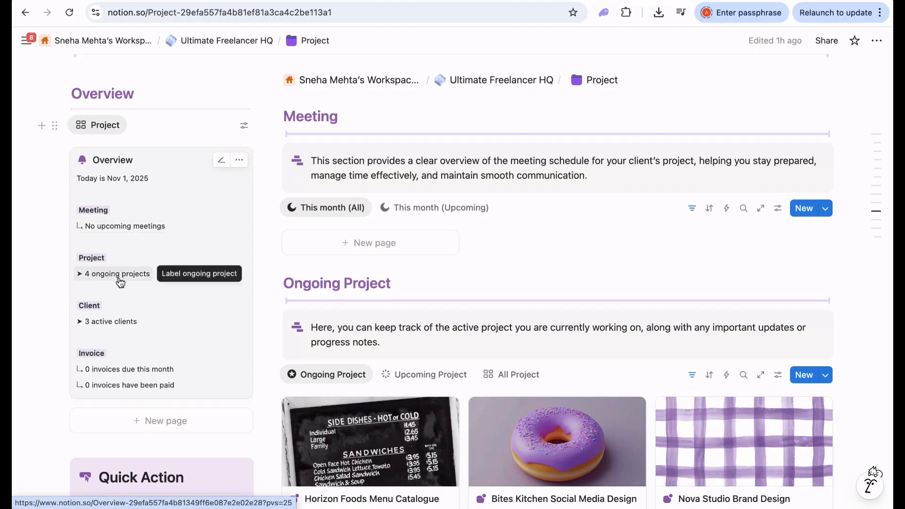
scroll(117, 307, down, 3)
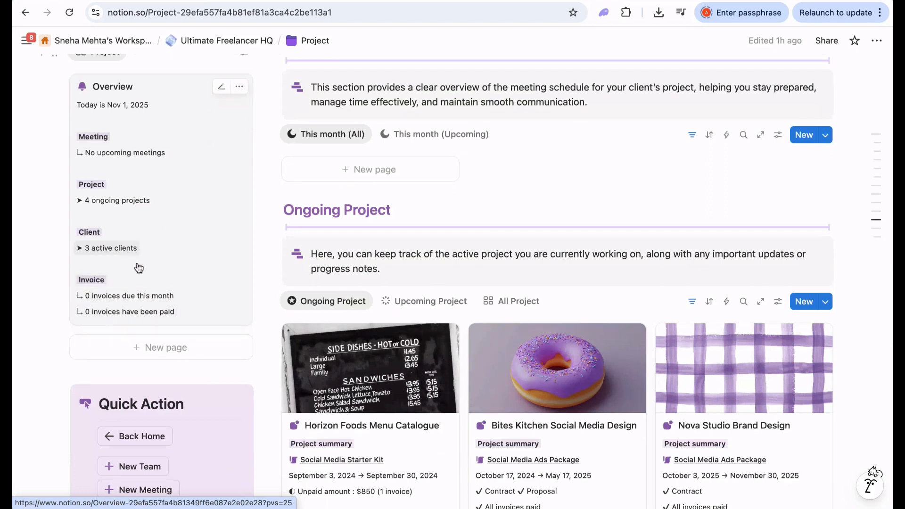
scroll(196, 310, down, 5)
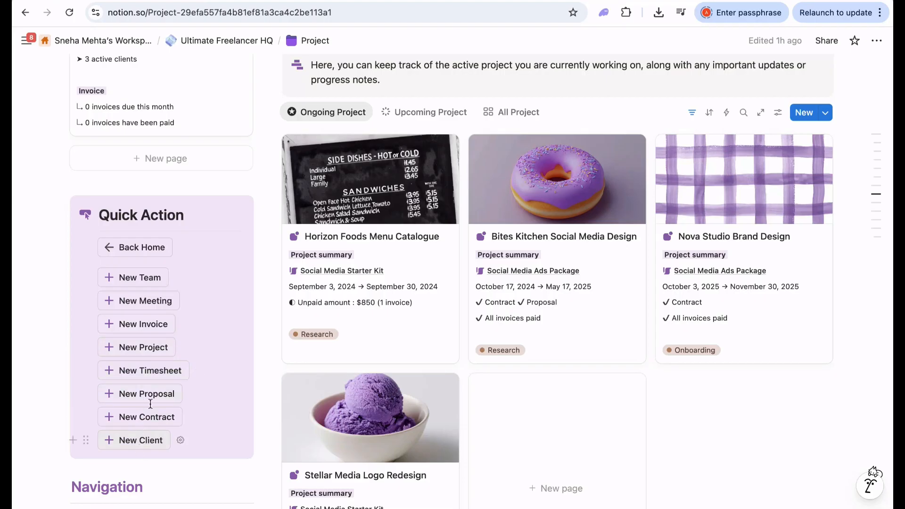
scroll(184, 369, down, 7)
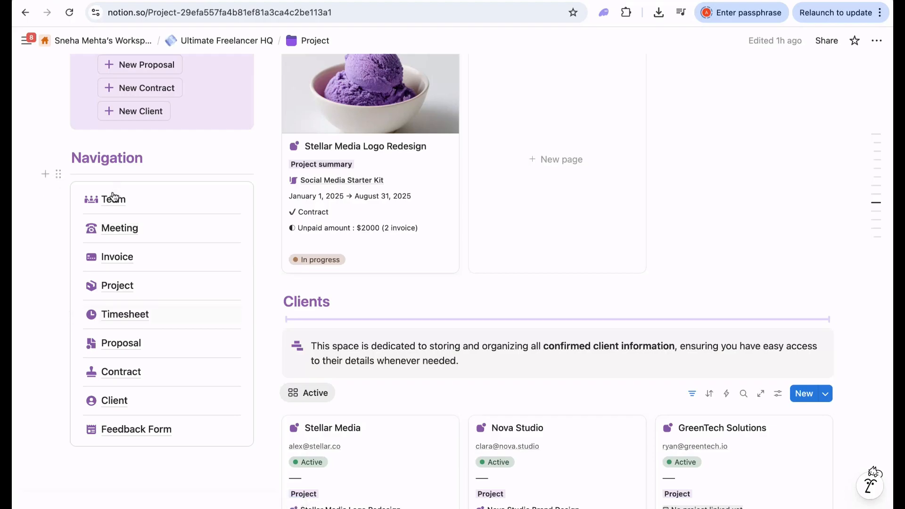
mouse_move(113, 199)
scroll(475, 340, up, 15)
scroll(475, 340, down, 2)
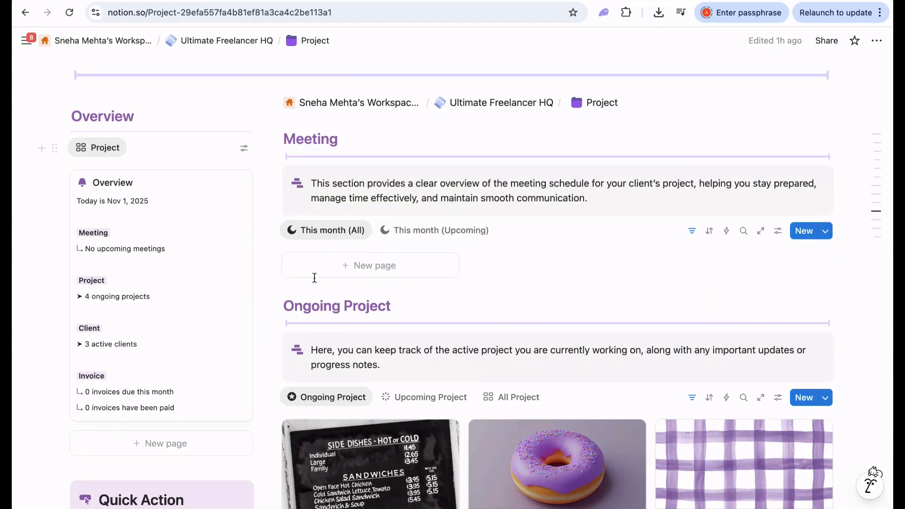
click(418, 234)
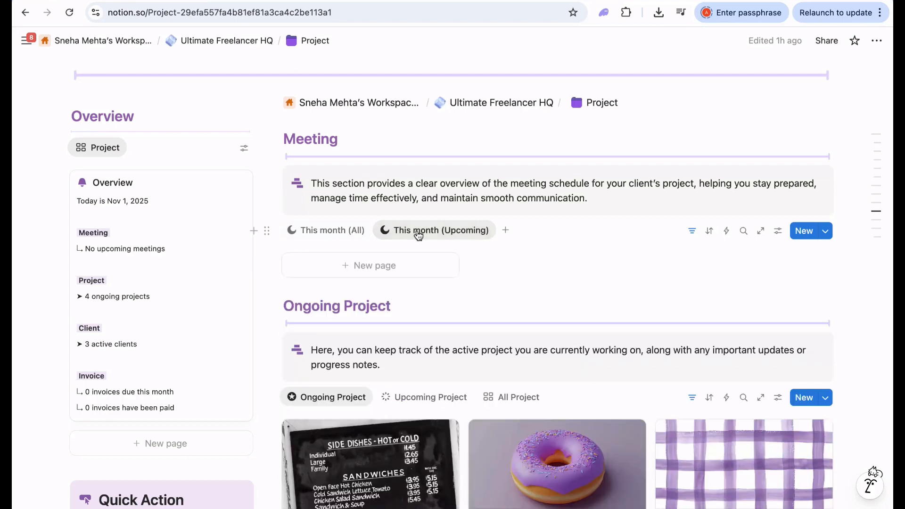
click(327, 231)
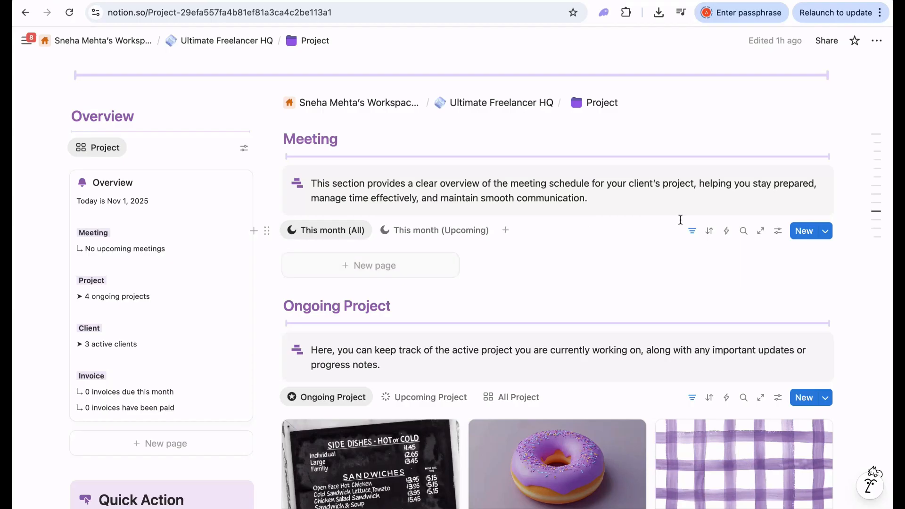
- Create a meeting titled 'Meeting with Client 1' linked to the Nova Studio Brand Design project
click(801, 237)
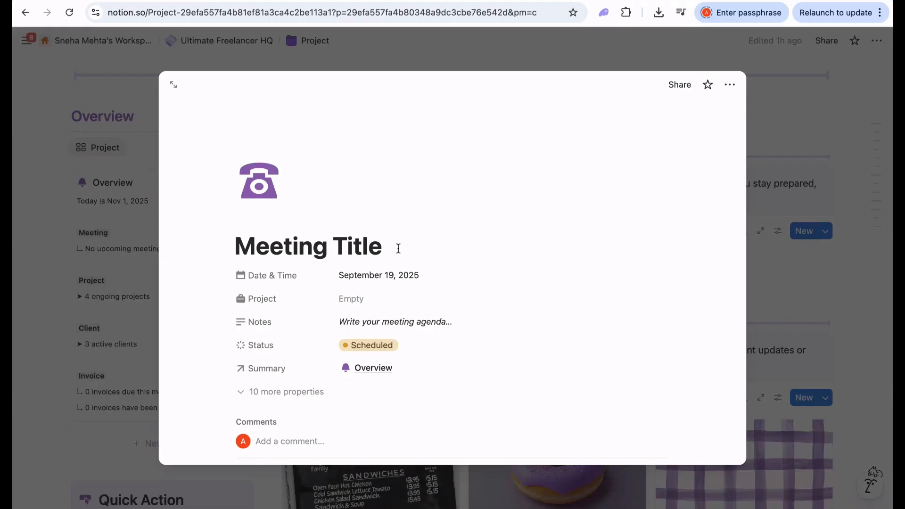
drag(398, 248, 264, 247)
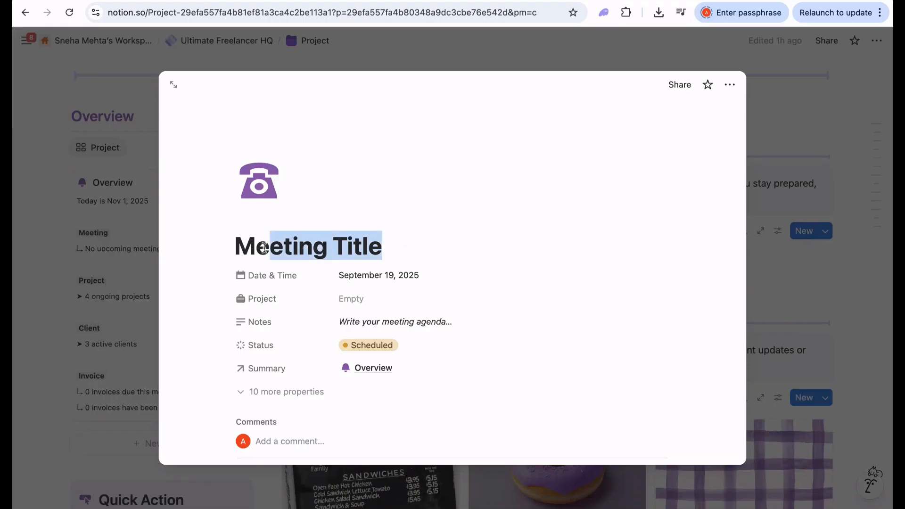
click(395, 247)
key(shift+Left)
key(shift+Left)
key(shift+Left)
key(shift+Left)
key(shift+Left)
text(w)
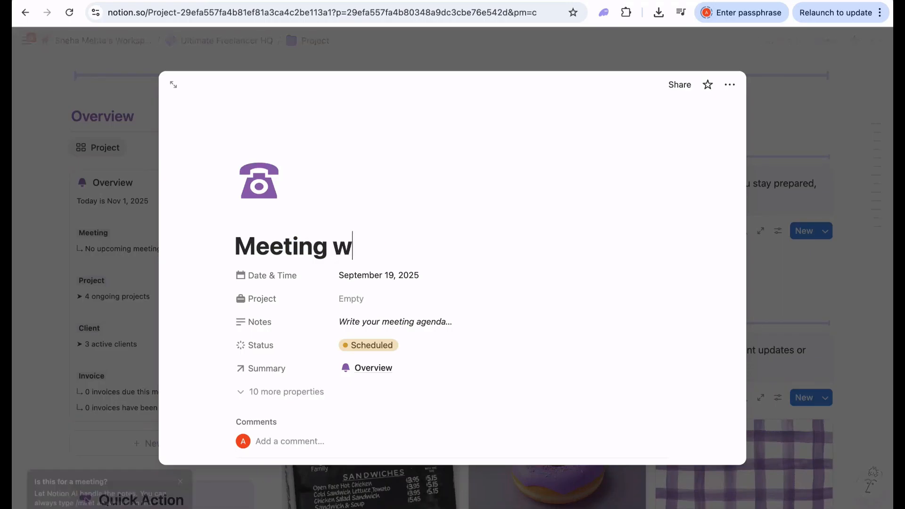
text(ith Client 1)
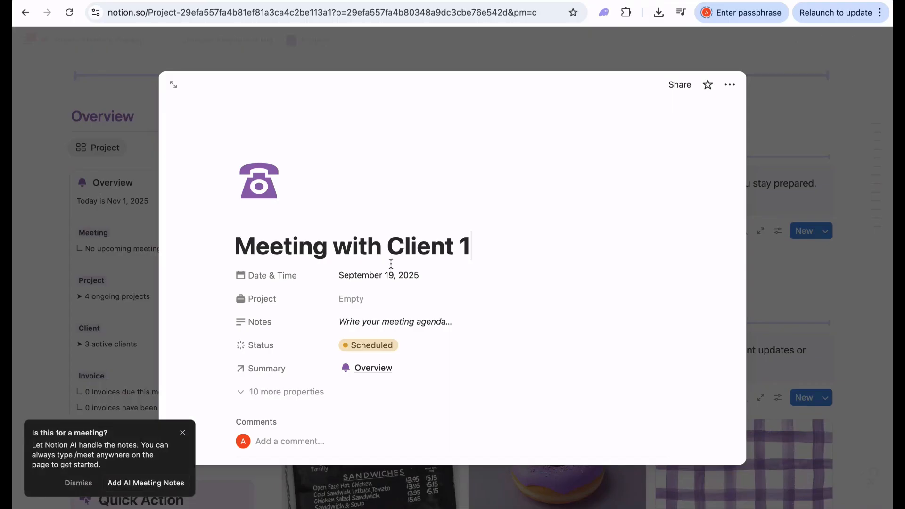
click(395, 298)
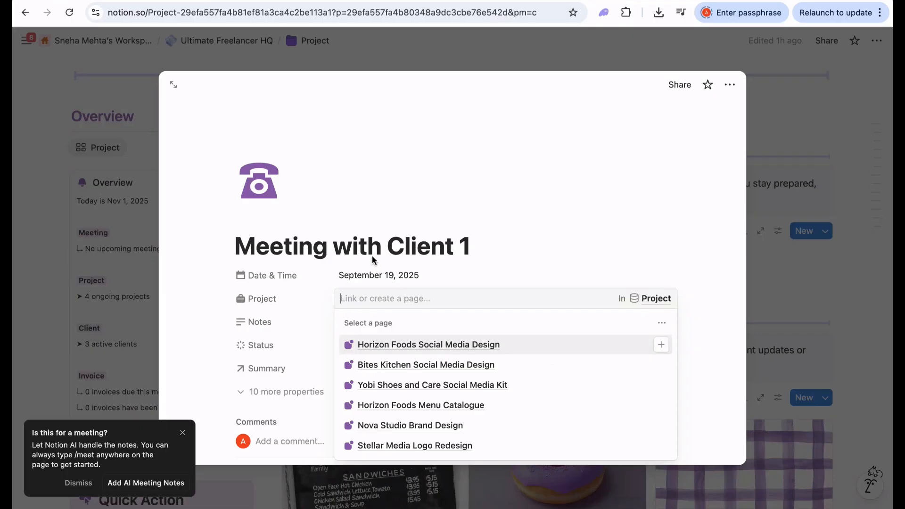
click(403, 426)
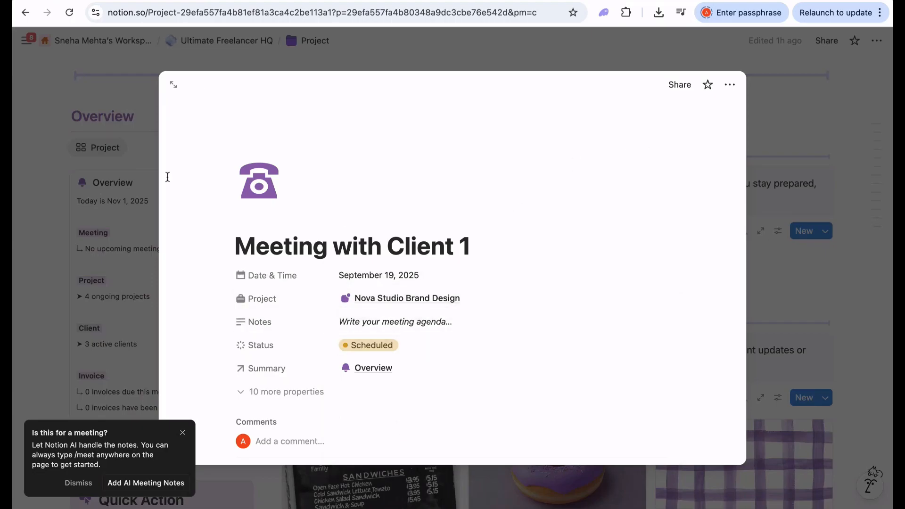
- Set Meeting with Client 1's date to Nov 5, 2025 with time 11:00 AM, then close it
click(371, 276)
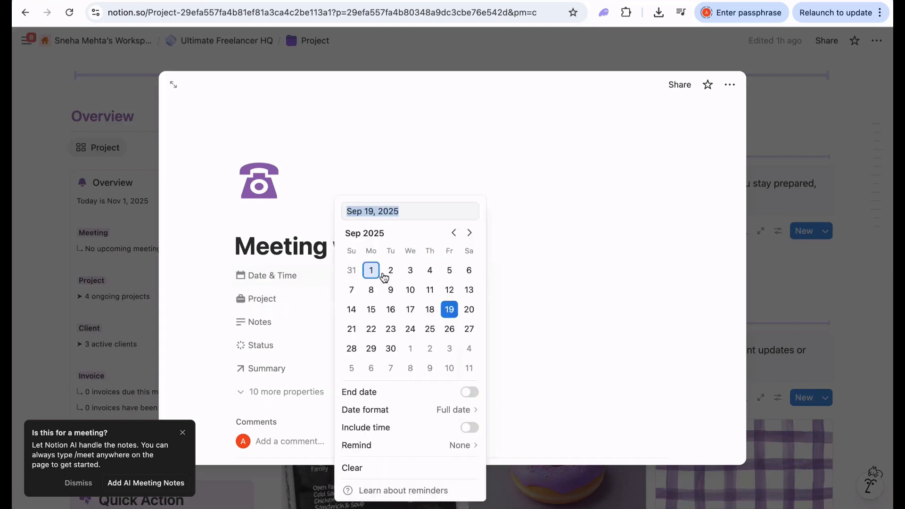
click(469, 233)
click(469, 233)
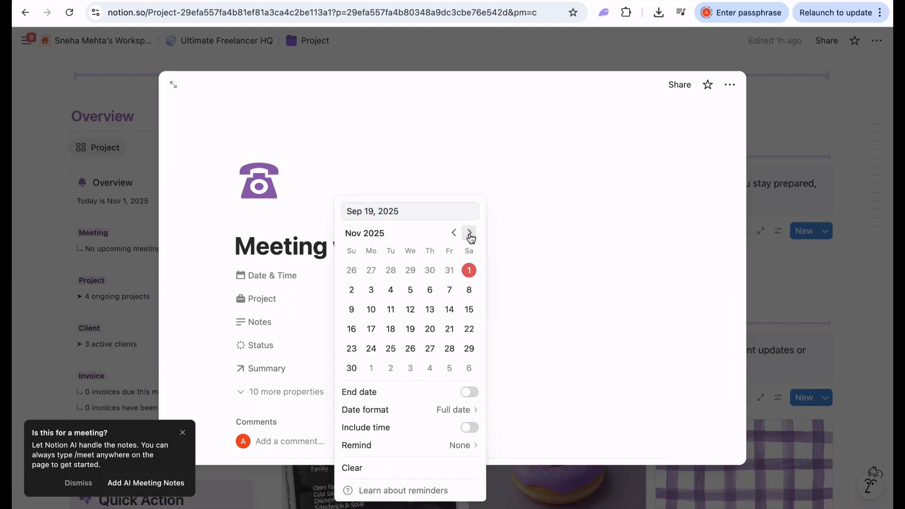
click(410, 291)
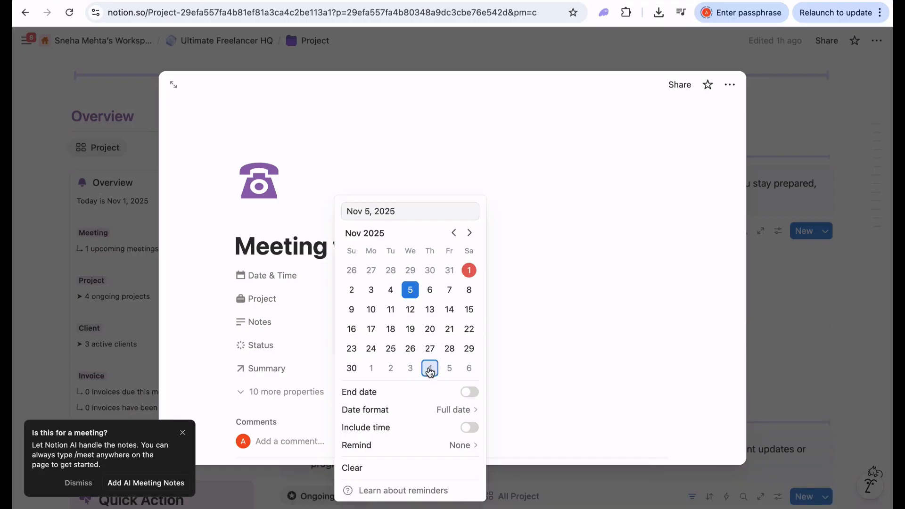
click(469, 428)
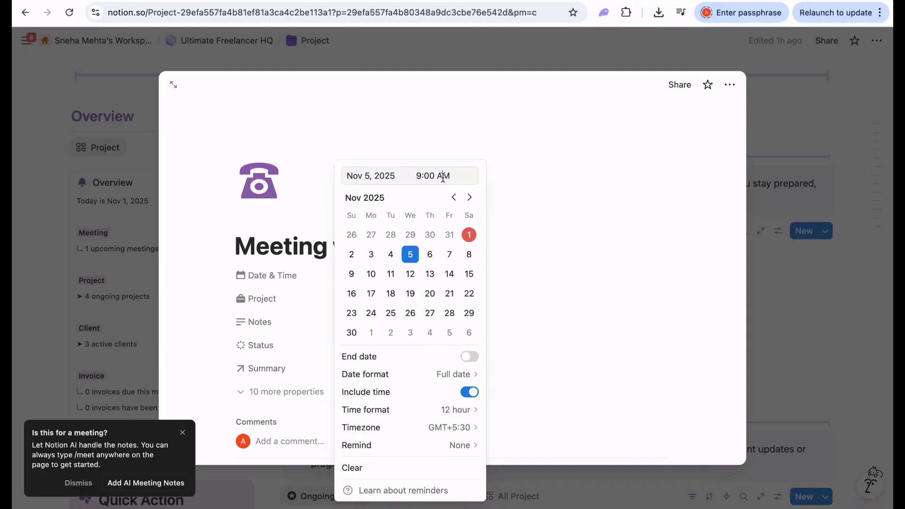
text(11)
click(574, 271)
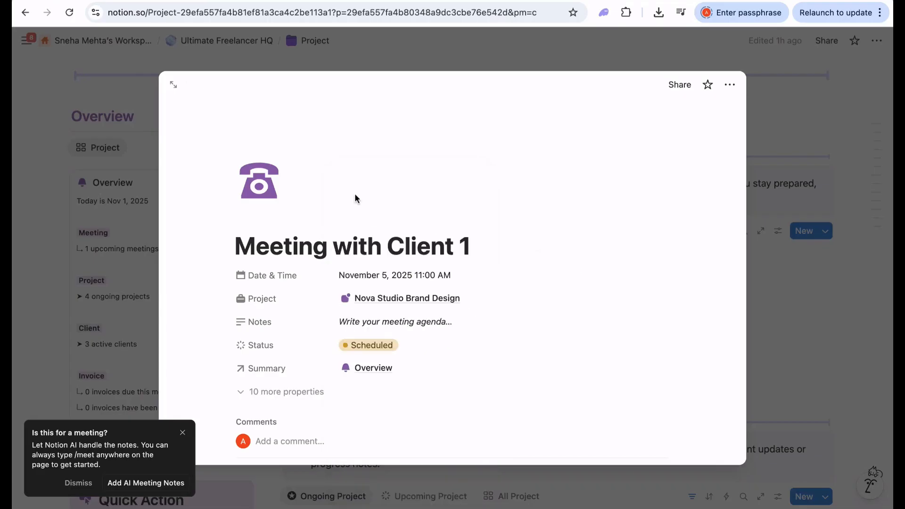
click(136, 94)
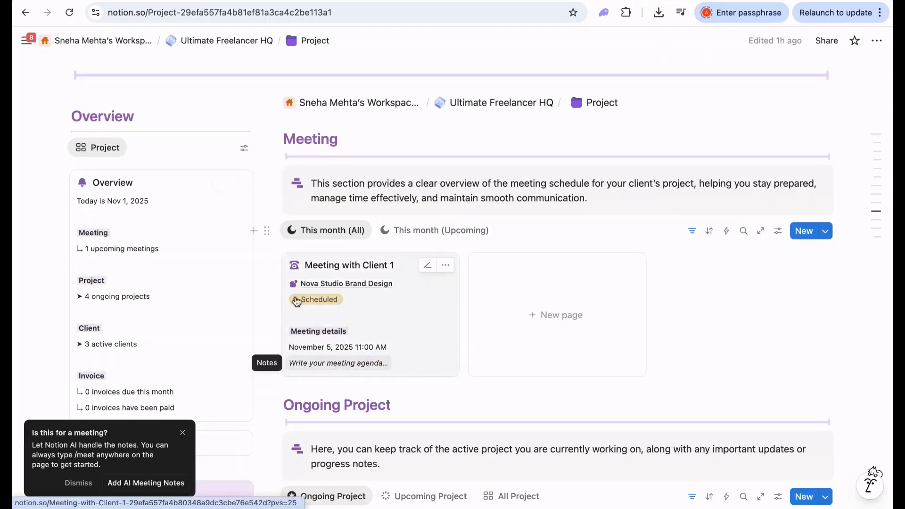
- Scroll past the Meeting and Projects galleries, toggling their filters, to the empty Invoice Due this month view
click(436, 233)
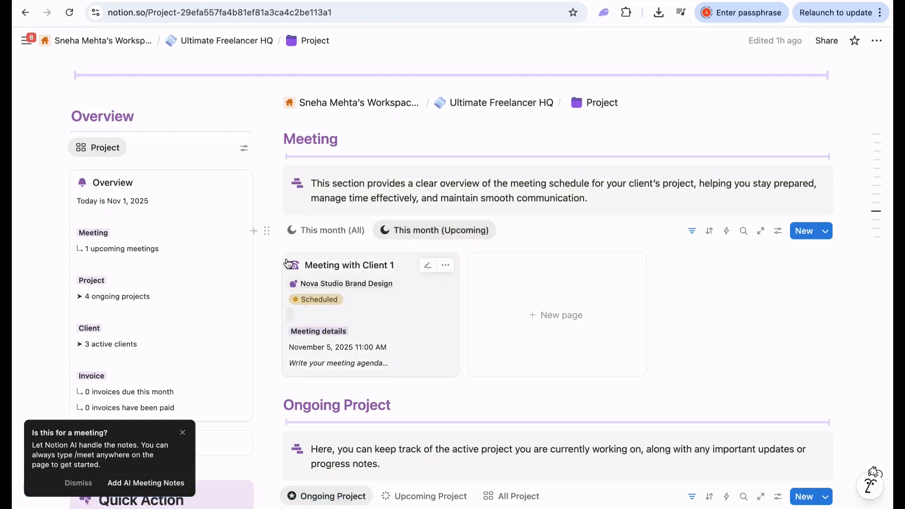
scroll(342, 341, down, 4)
scroll(349, 358, down, 3)
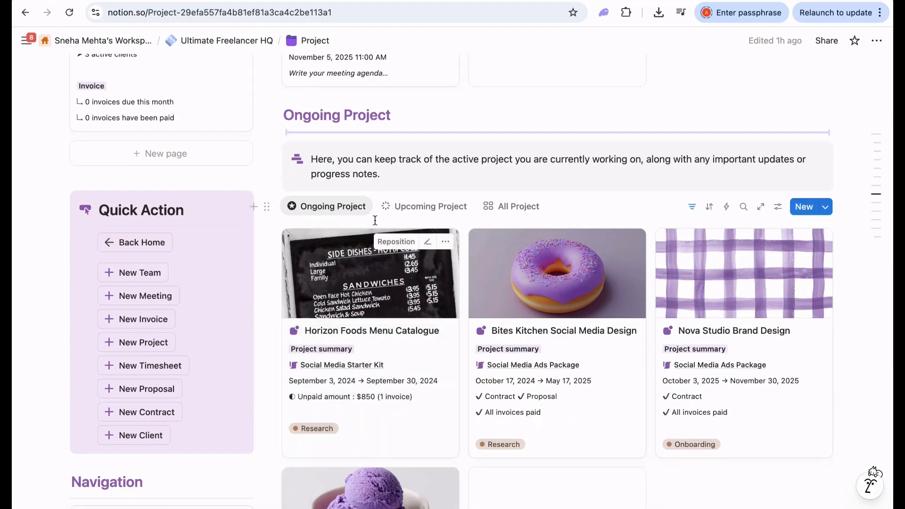
scroll(348, 261, down, 2)
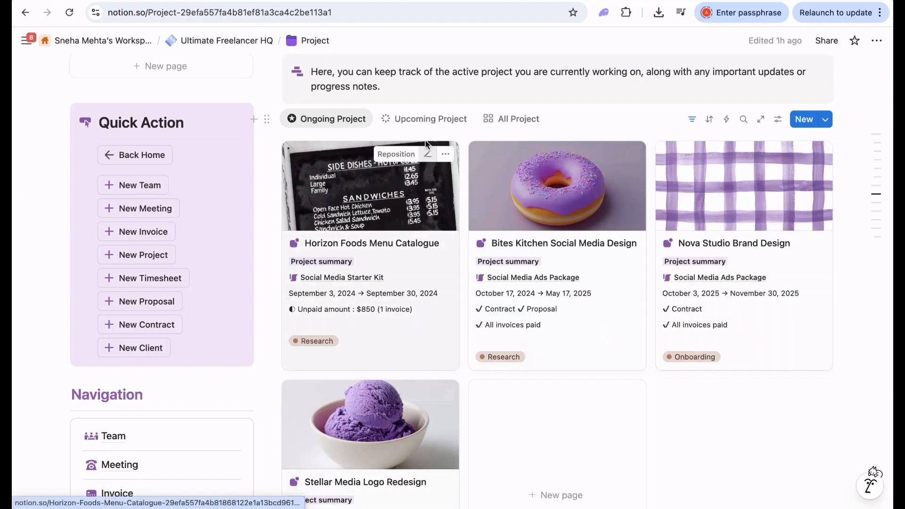
click(430, 125)
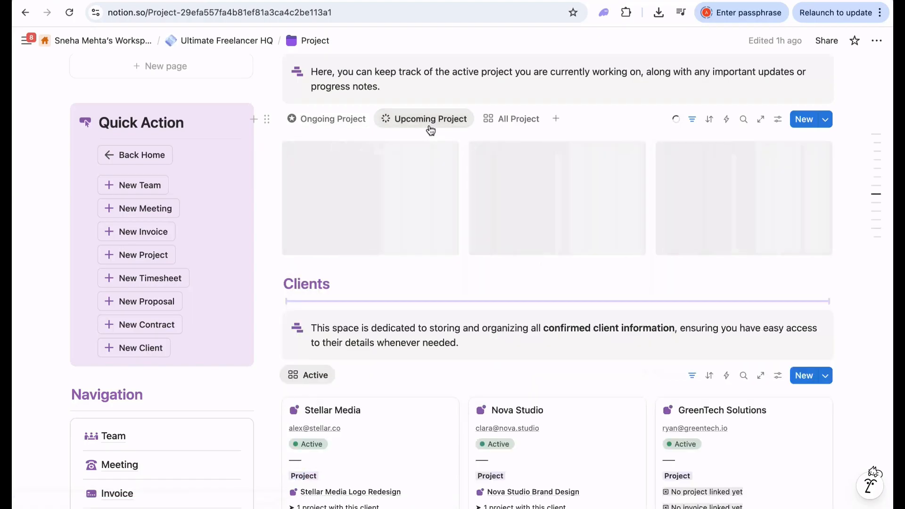
click(515, 120)
scroll(718, 372, down, 2)
scroll(718, 372, down, 3)
scroll(699, 292, up, 6)
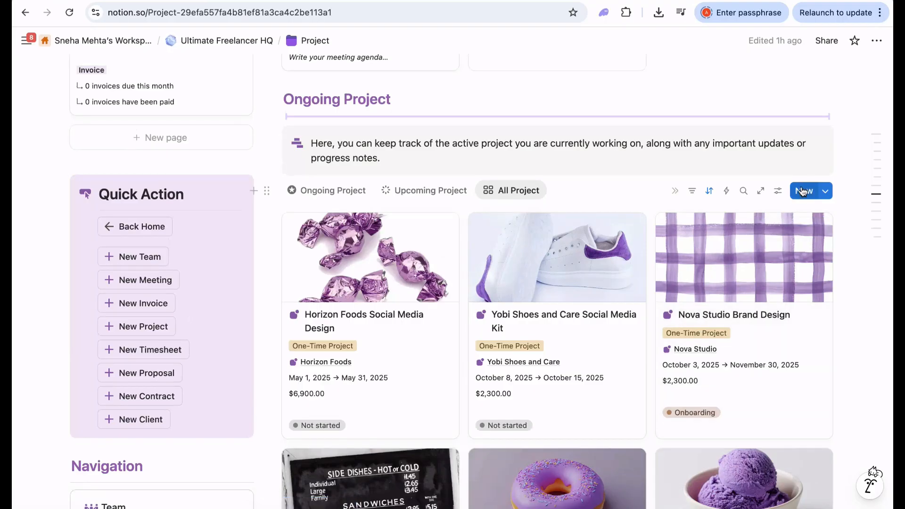
scroll(558, 330, down, 10)
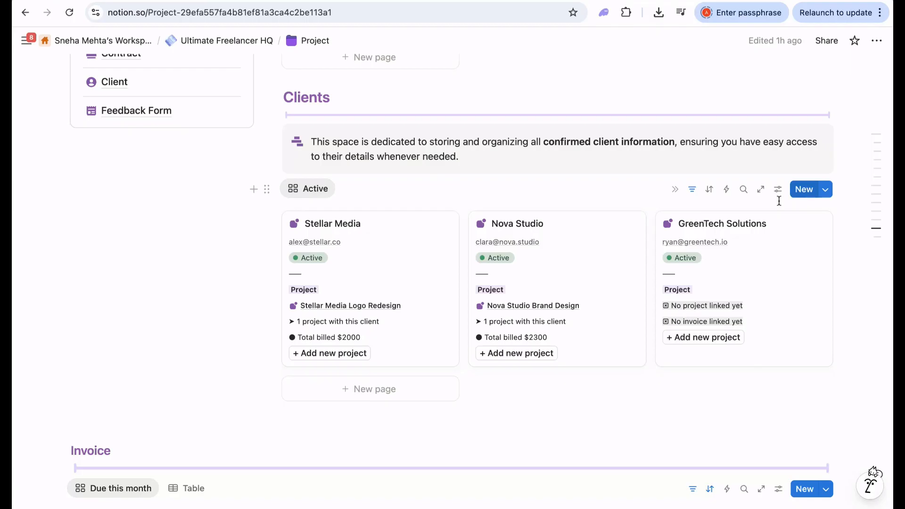
scroll(543, 349, down, 4)
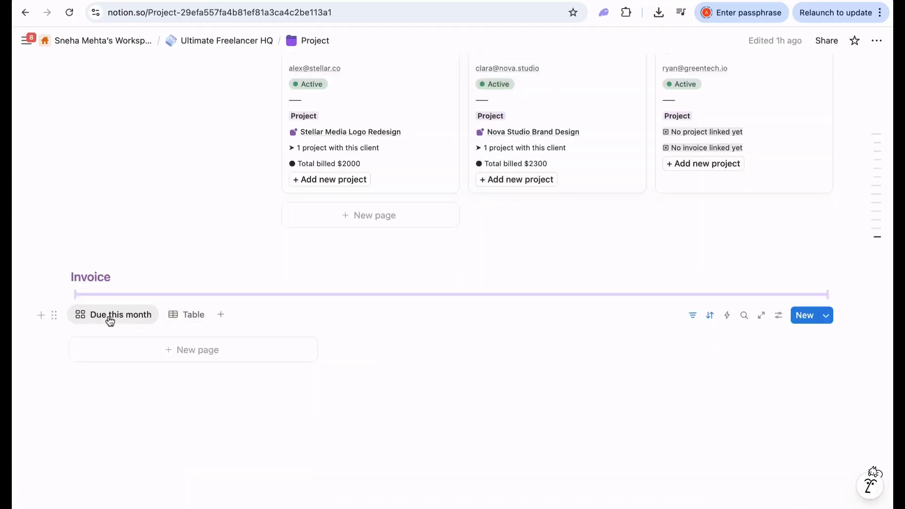
- Switch the Invoice section to Table view, review the rows, and scroll back to the top
click(191, 315)
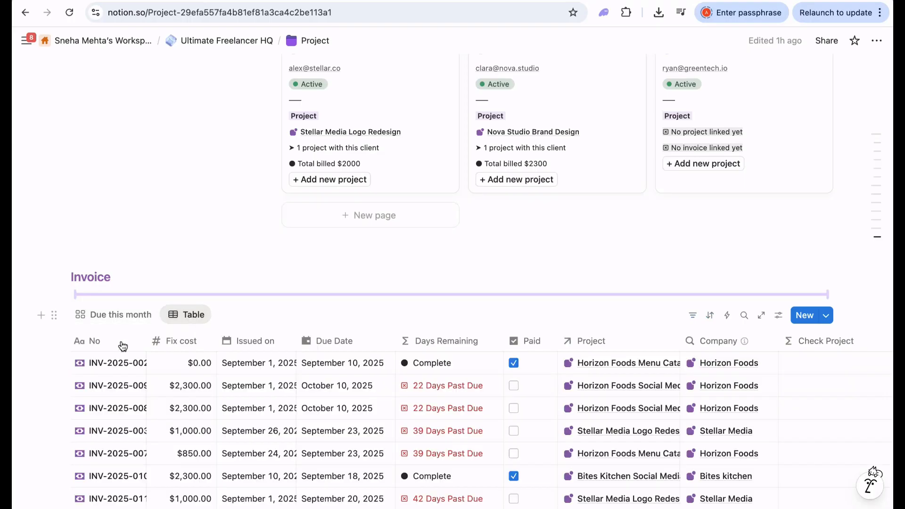
scroll(295, 289, down, 2)
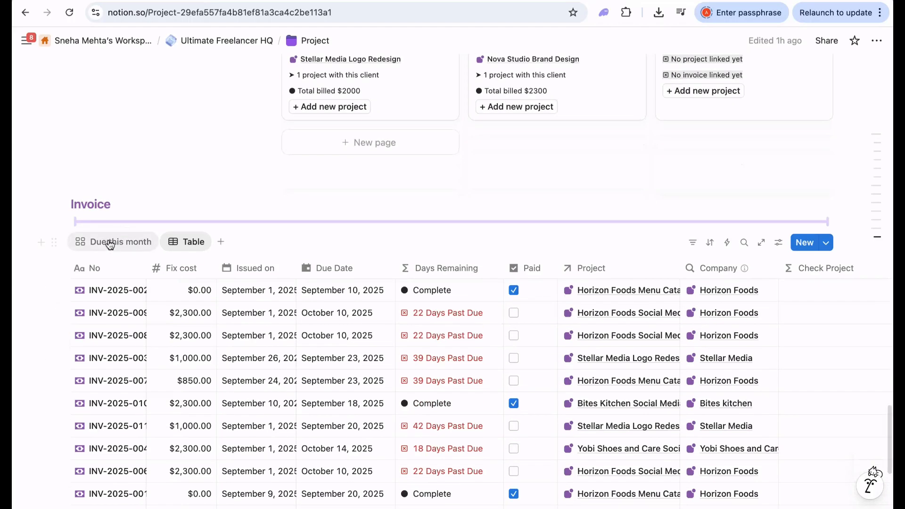
scroll(194, 335, down, 1)
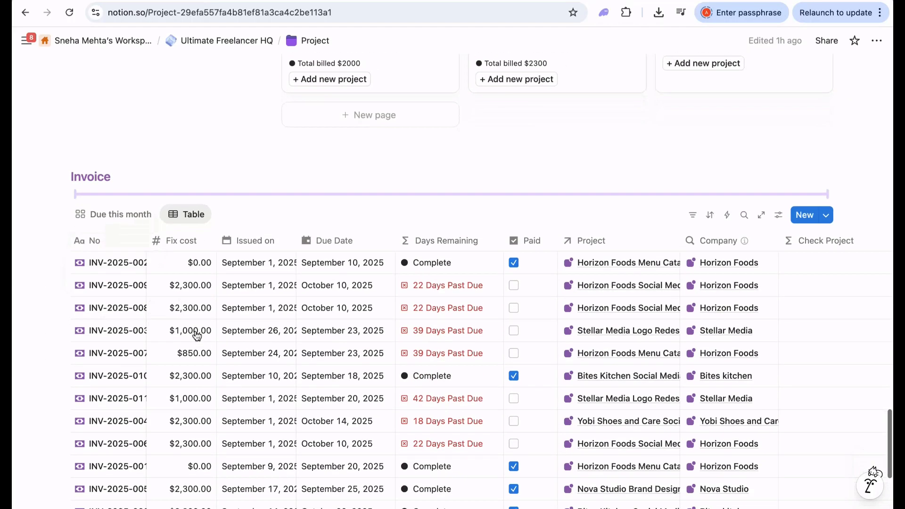
scroll(254, 370, down, 5)
scroll(254, 374, up, 4)
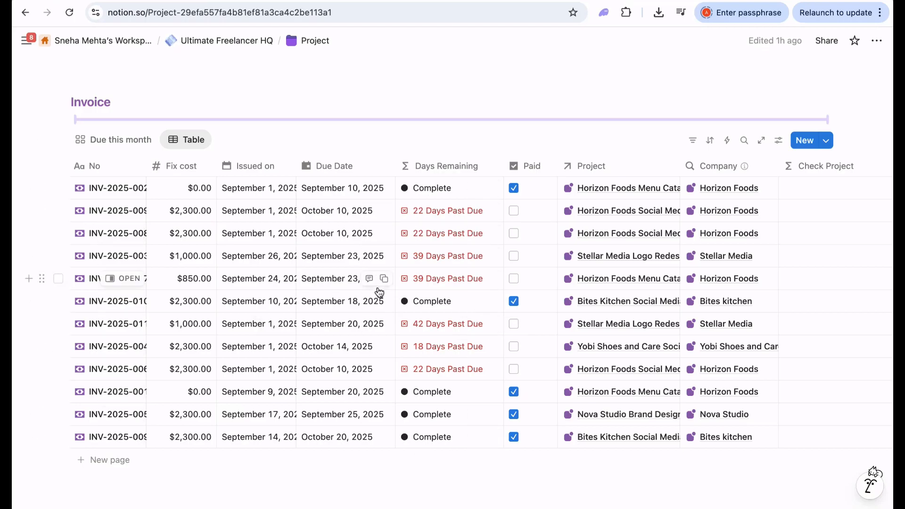
scroll(379, 292, down, 3)
scroll(401, 292, up, 20)
scroll(400, 290, up, 20)
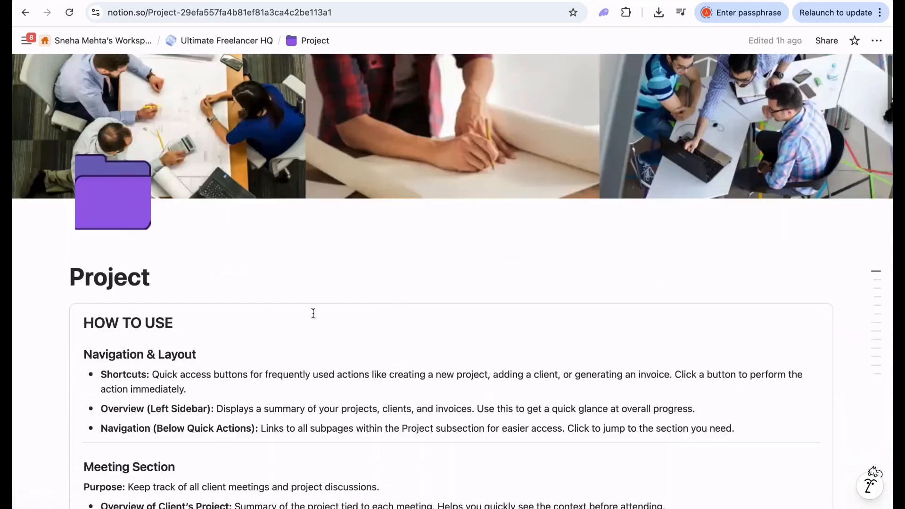
- Scroll down the Project page to the Navigation list of subpages
scroll(299, 315, down, 20)
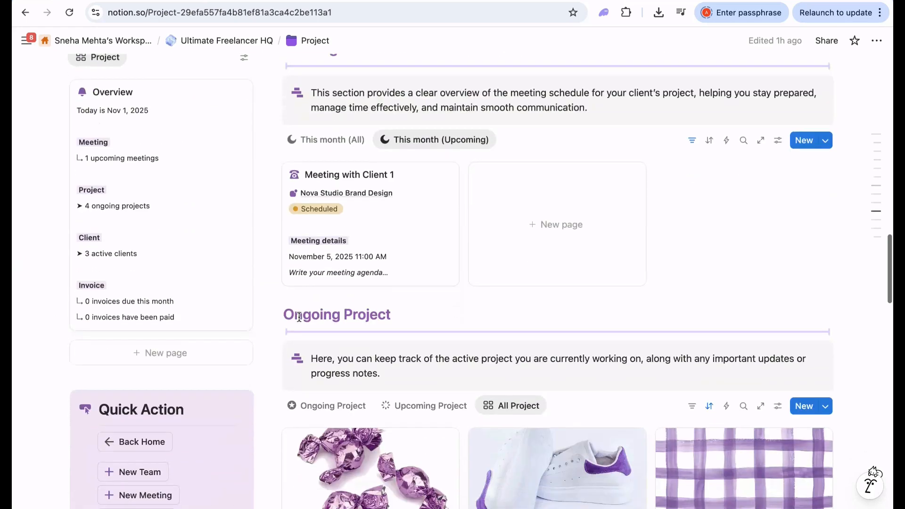
scroll(298, 316, down, 12)
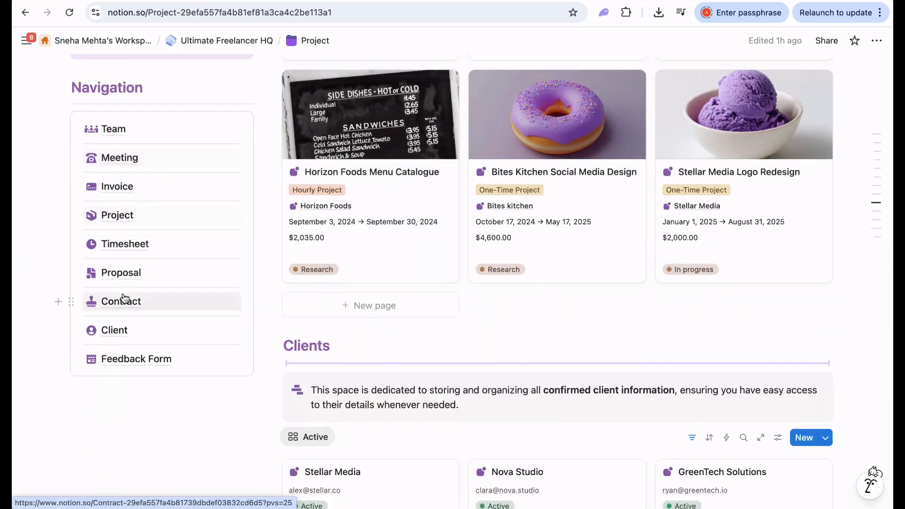
- Open the Team subpage from Navigation and scroll down to its Team Gallery
mouse_move(146, 134)
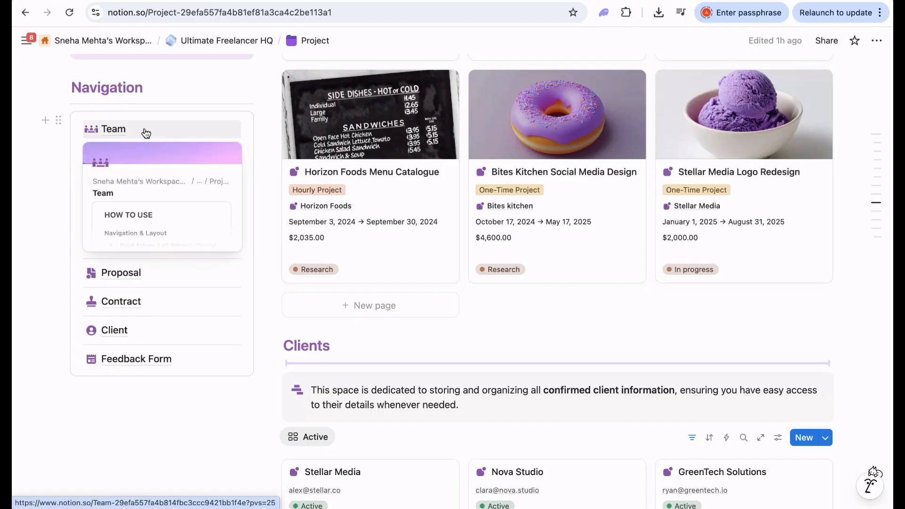
click(146, 132)
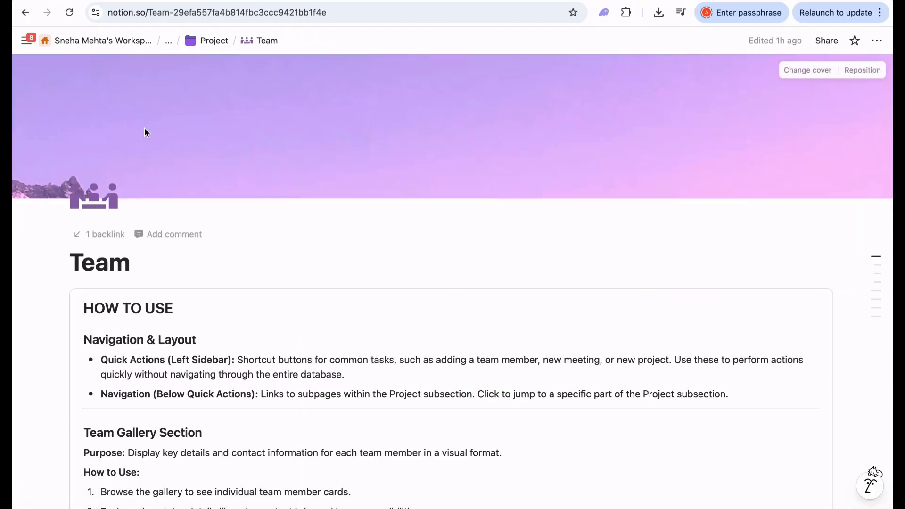
scroll(353, 302, down, 5)
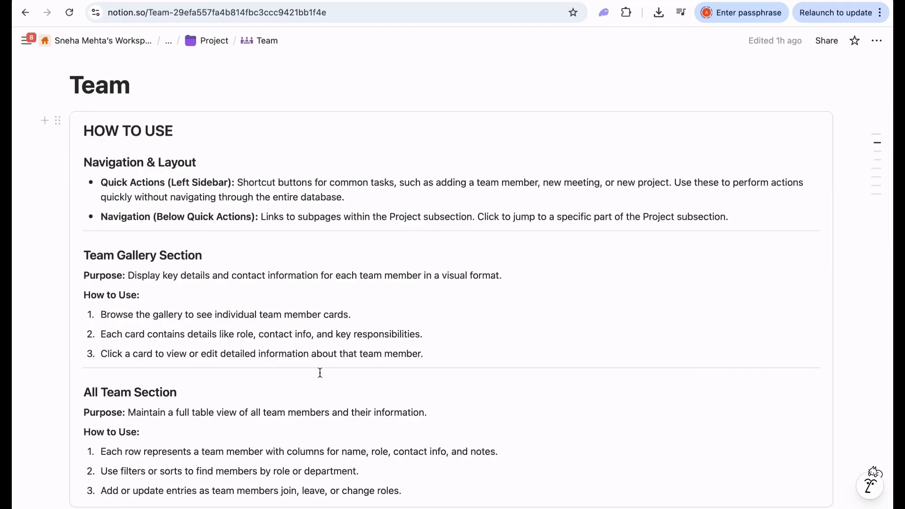
scroll(319, 372, down, 1)
scroll(320, 372, down, 5)
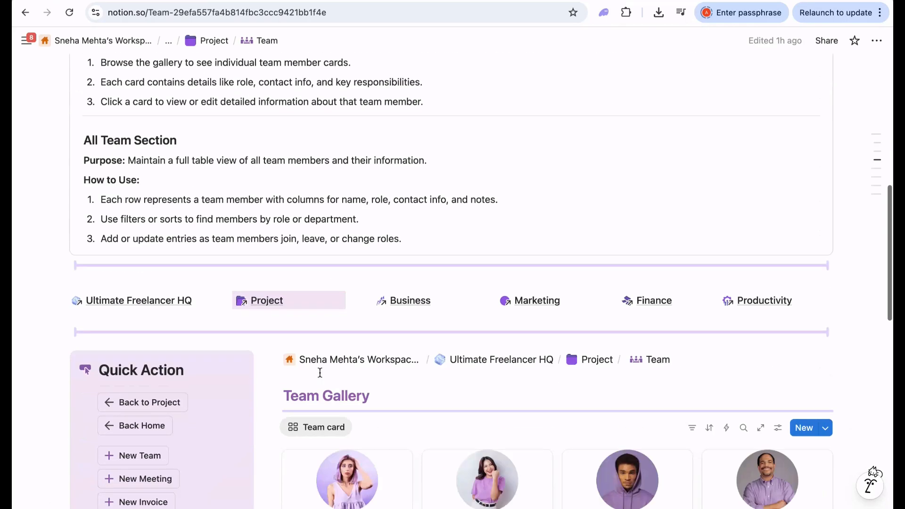
scroll(318, 230, down, 7)
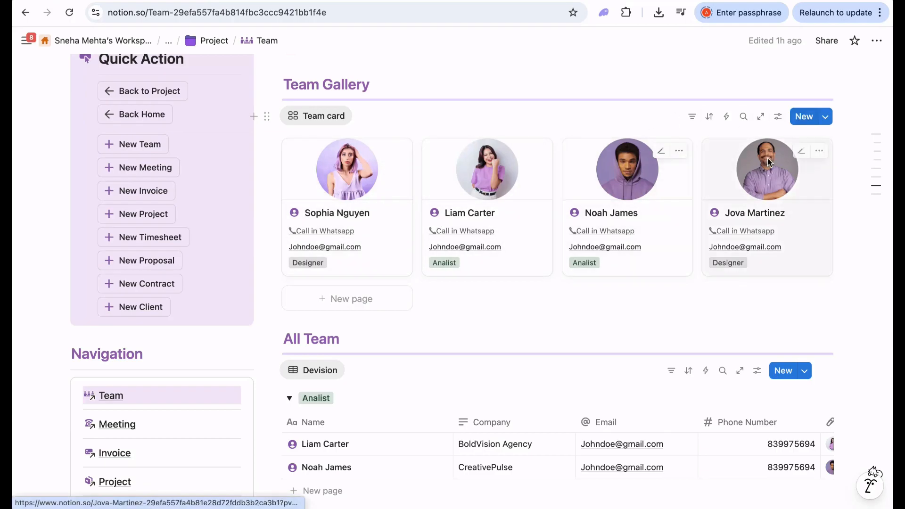
- Add a new Team Gallery card and title it with the member's first name
click(801, 120)
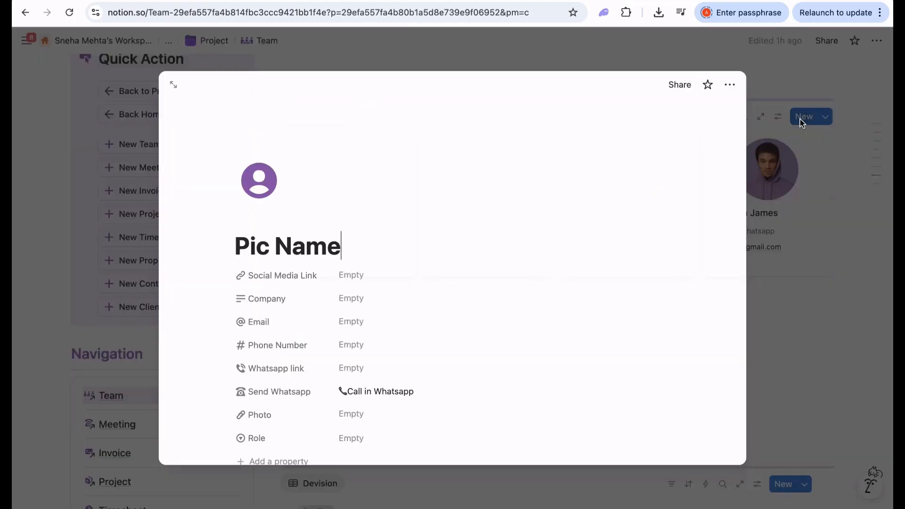
click(354, 253)
drag(355, 243, 245, 246)
key(BackSpace)
text(John)
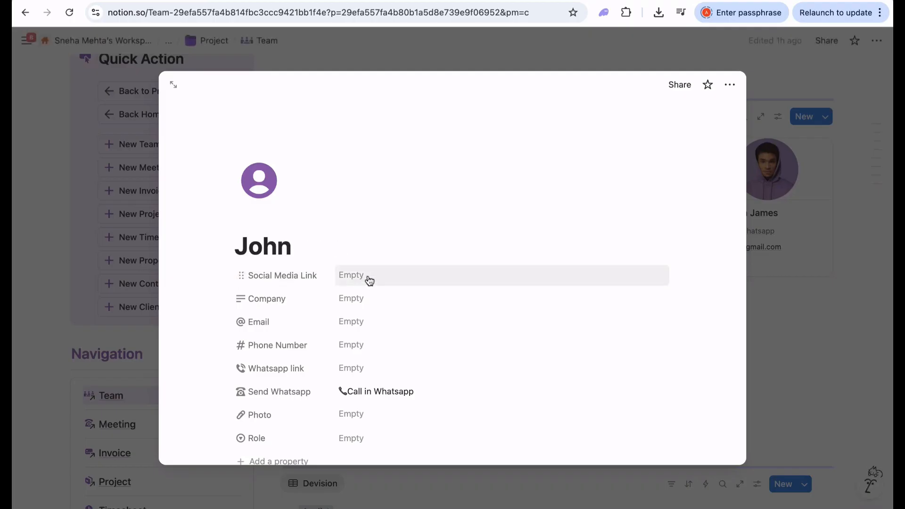
- Set Company to Green Tech and fill in the member's e-mail and phone number
click(356, 299)
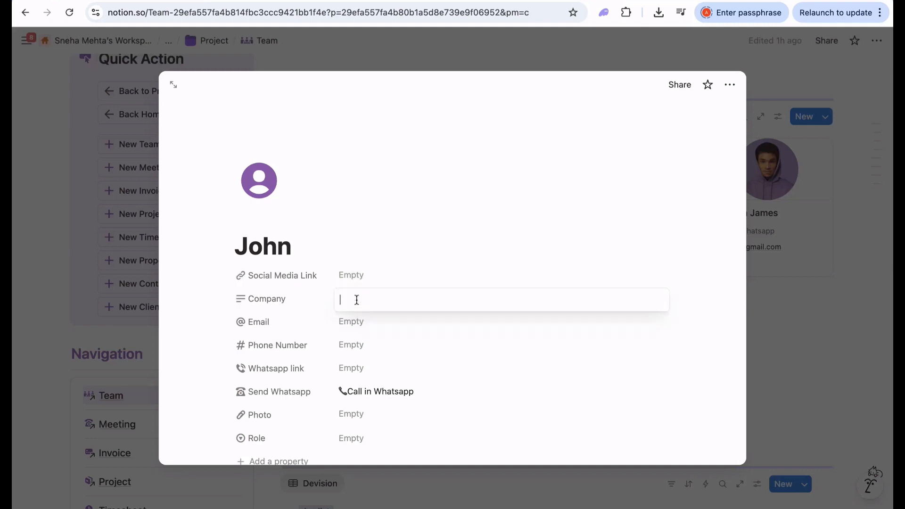
text(Green Tech)
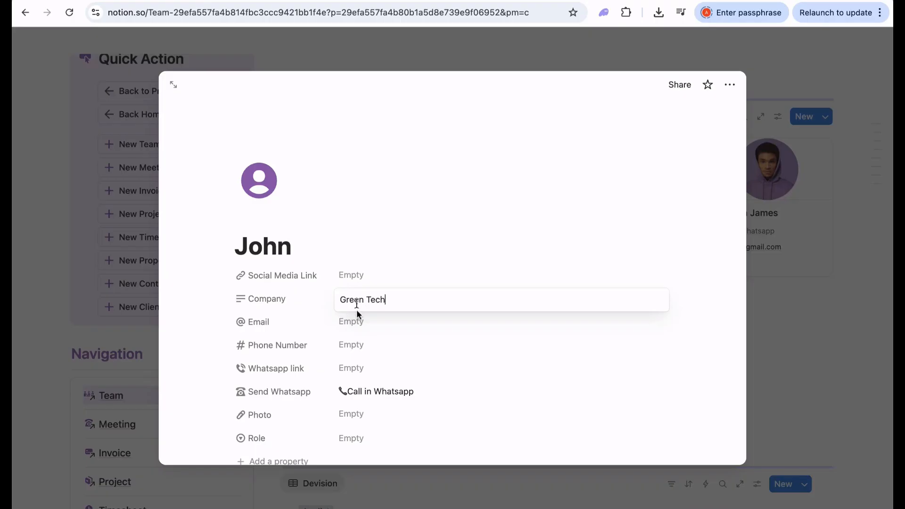
click(372, 317)
click(372, 319)
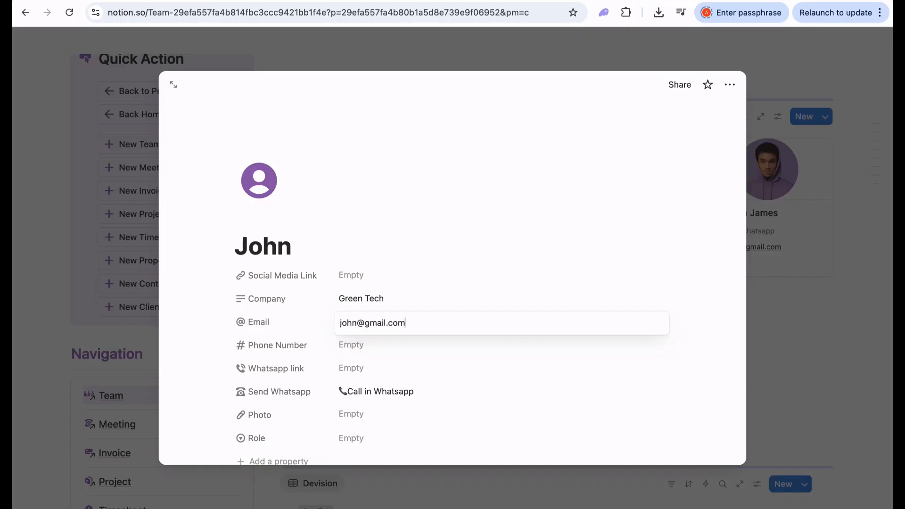
click(380, 344)
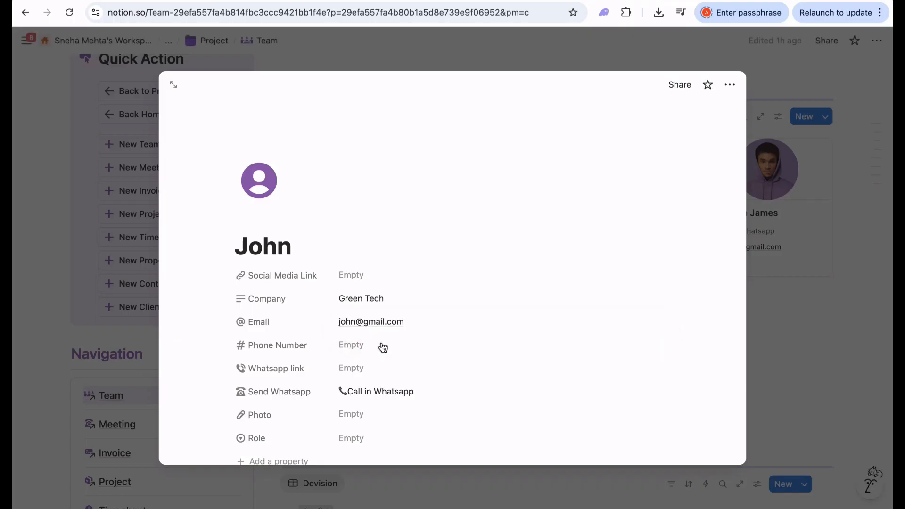
click(380, 342)
text(1234567)
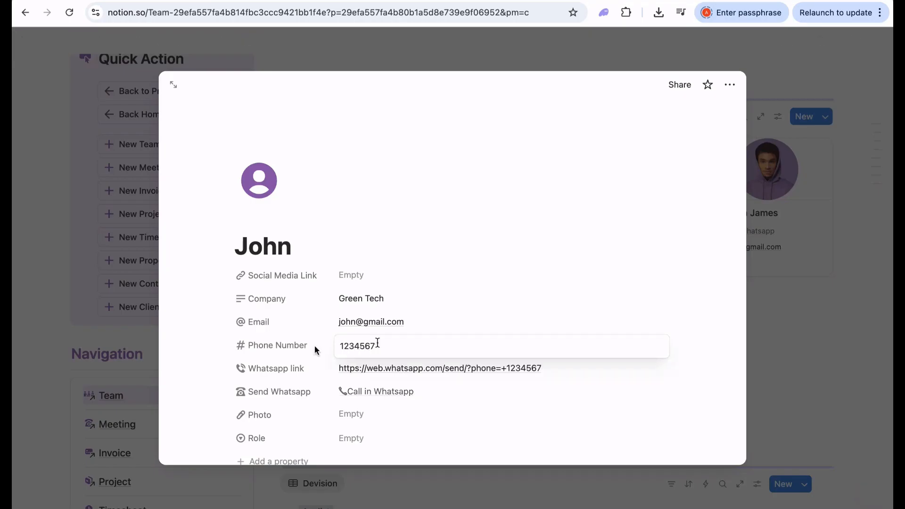
click(194, 365)
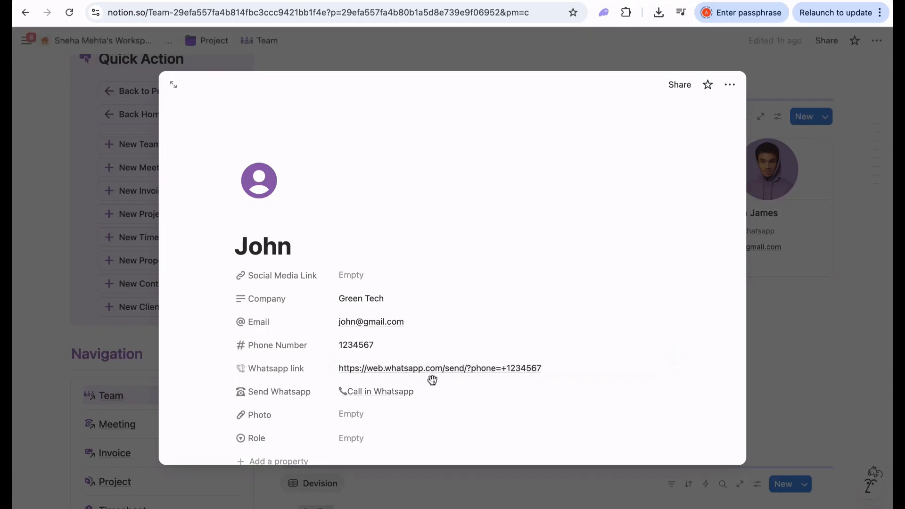
- Give the member the Assistant role and return to the gallery
scroll(449, 413, down, 2)
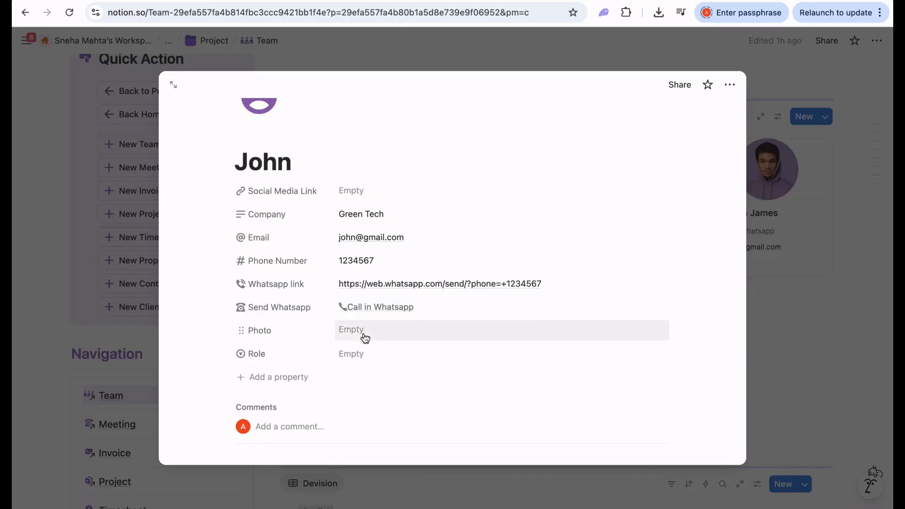
click(356, 357)
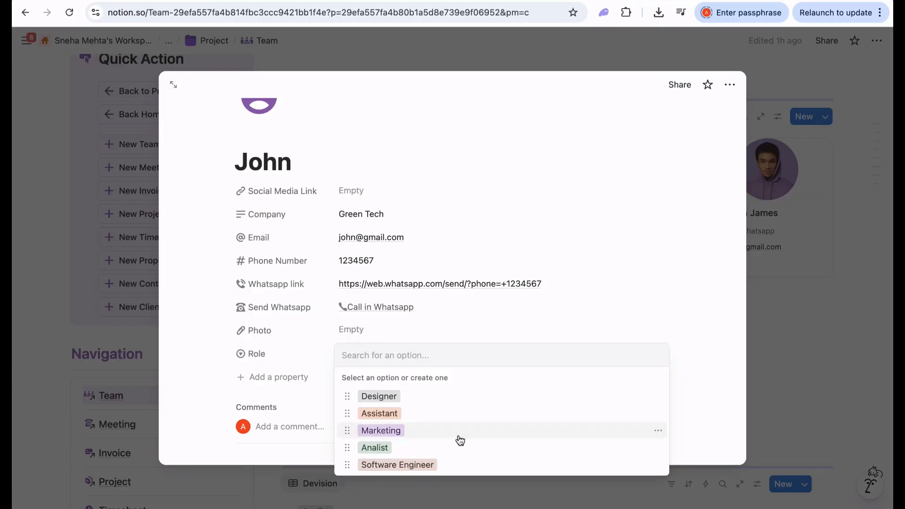
click(431, 418)
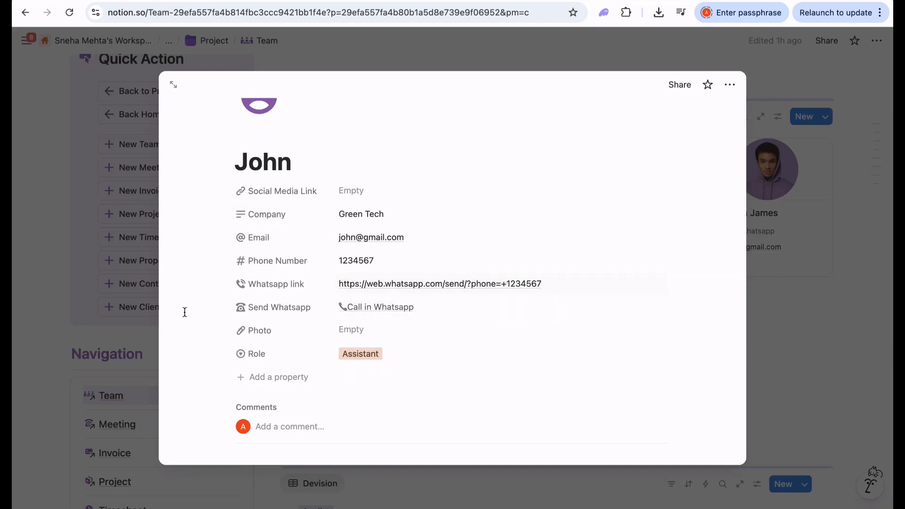
click(54, 155)
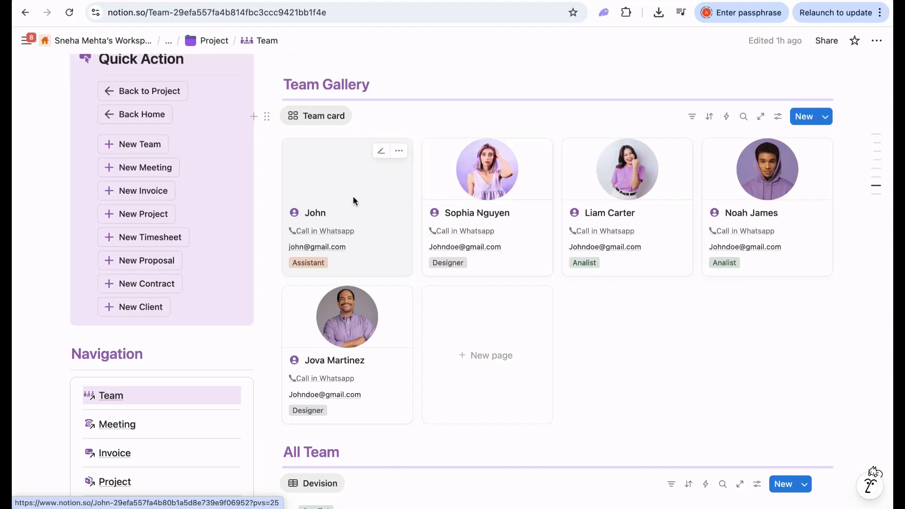
- Scroll through the rest of the Team page, then open the Meeting subpage
scroll(352, 196, down, 5)
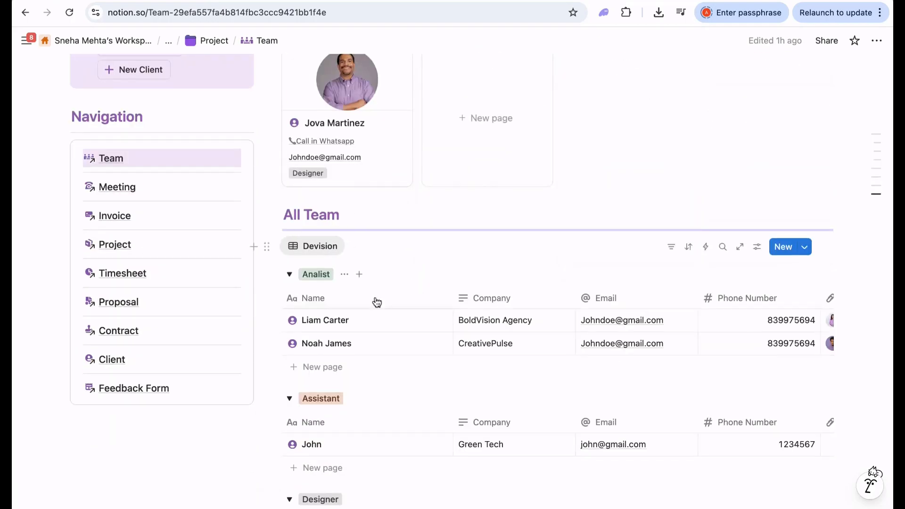
scroll(374, 300, down, 2)
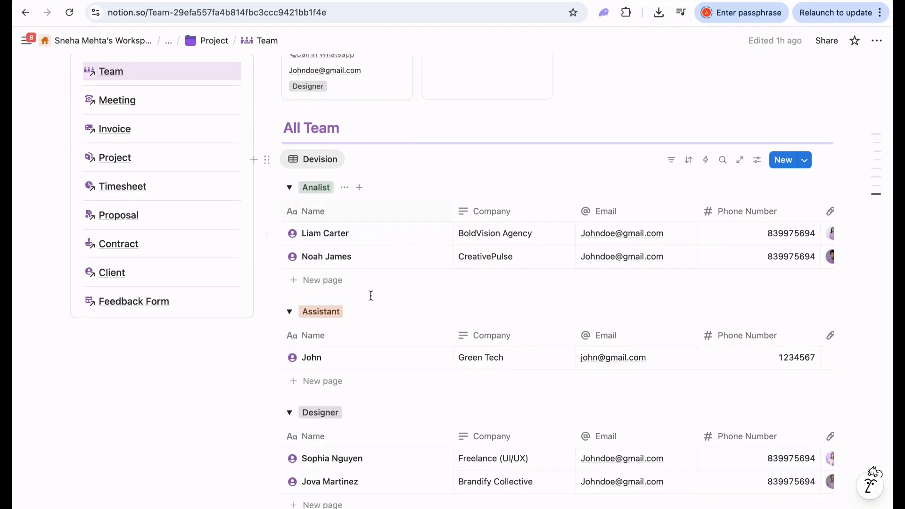
scroll(369, 296, down, 1)
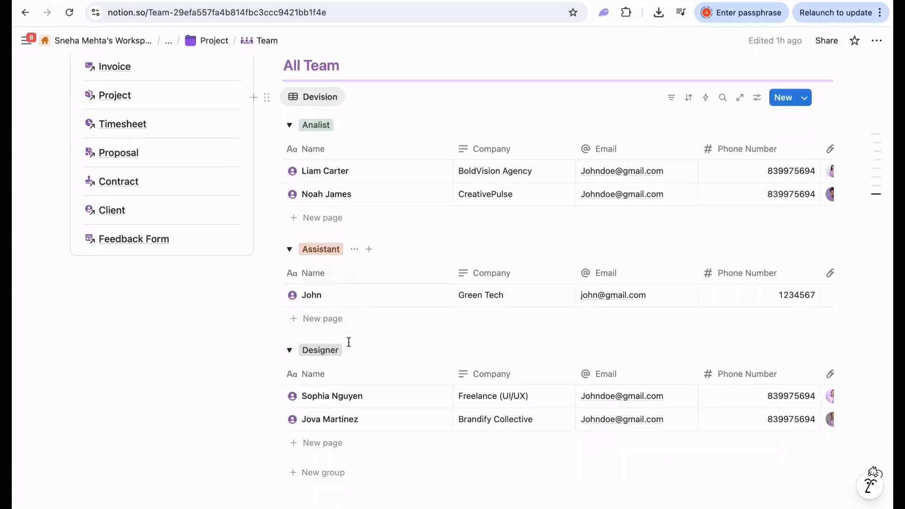
scroll(347, 383, down, 2)
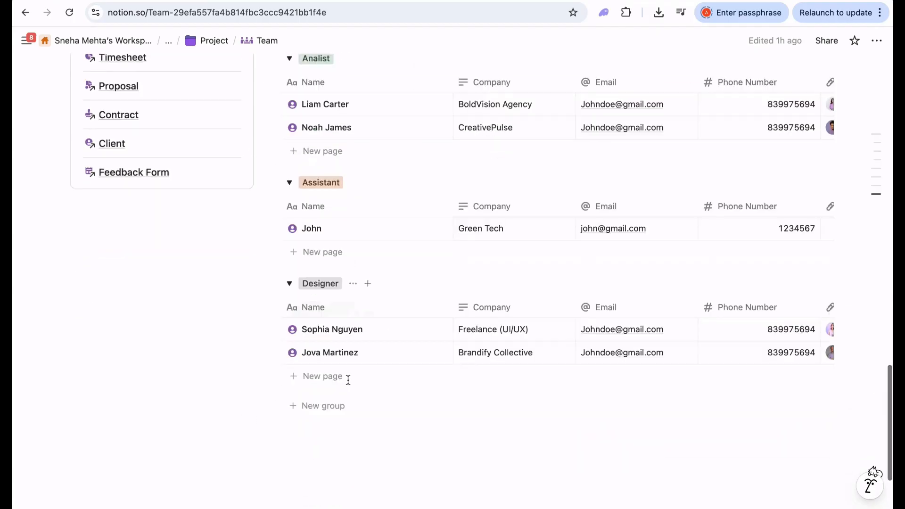
scroll(348, 379, down, 2)
scroll(347, 380, up, 15)
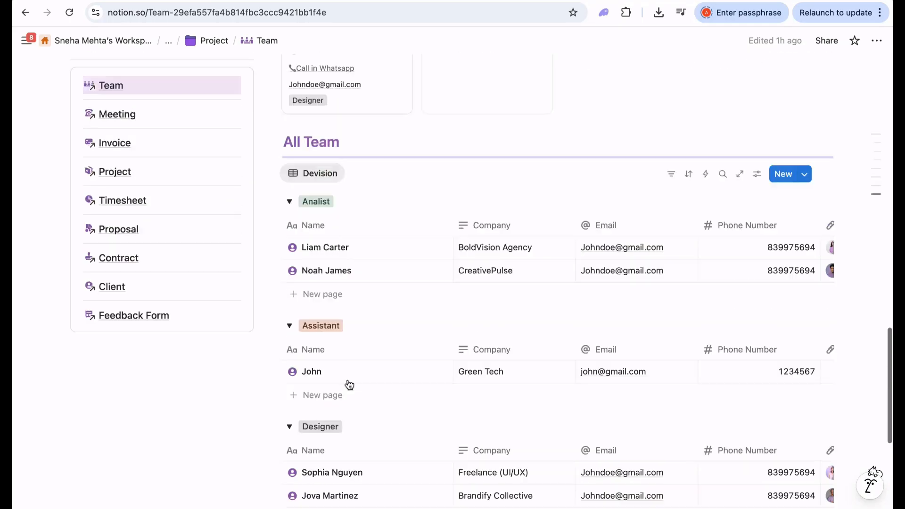
scroll(347, 381, down, 8)
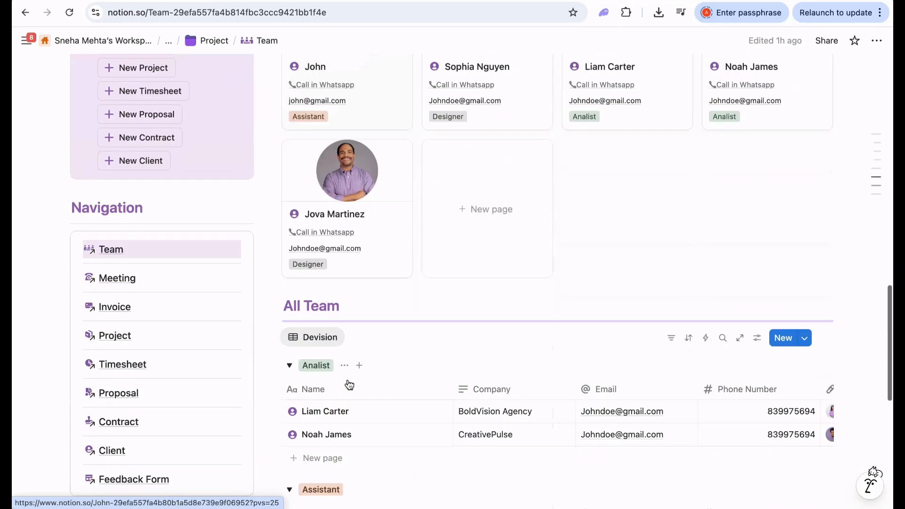
scroll(343, 384, up, 4)
click(119, 448)
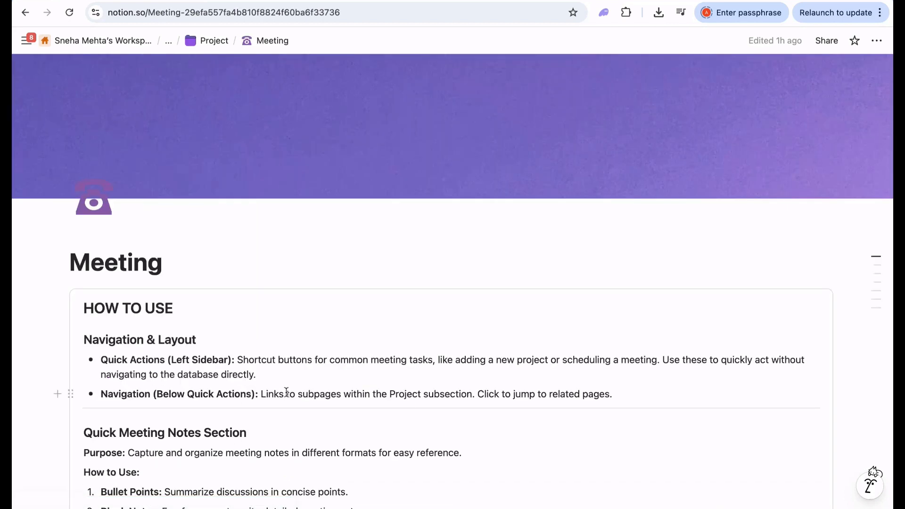
- Scroll down past the quick meeting notes to the Meeting Gallery table of seven meetings
scroll(286, 392, down, 15)
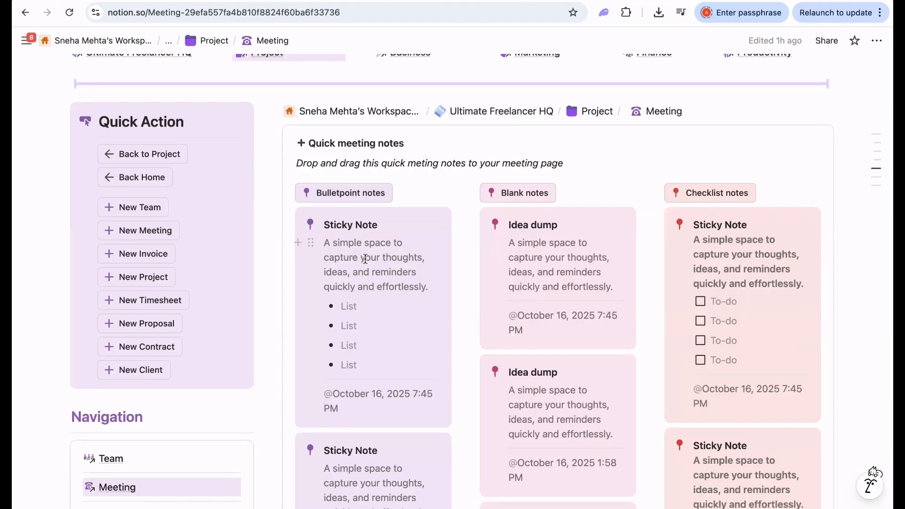
scroll(379, 352, down, 2)
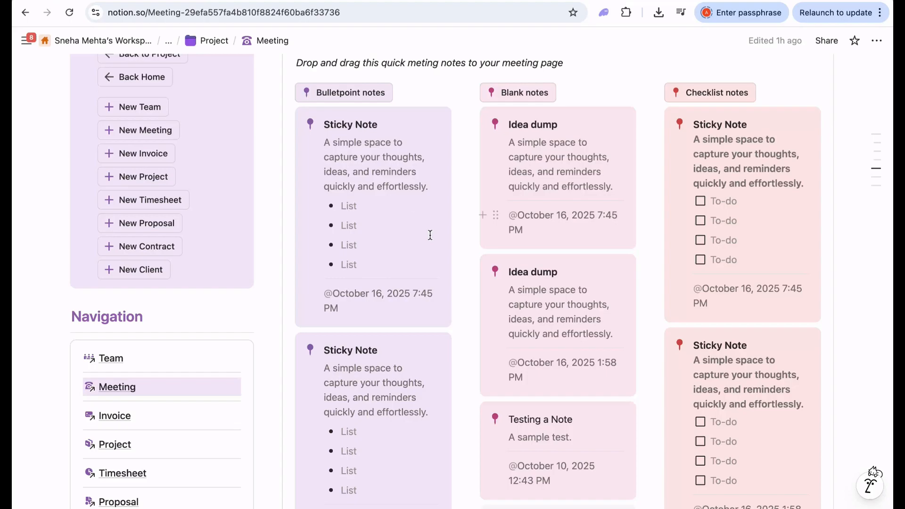
scroll(404, 264, down, 3)
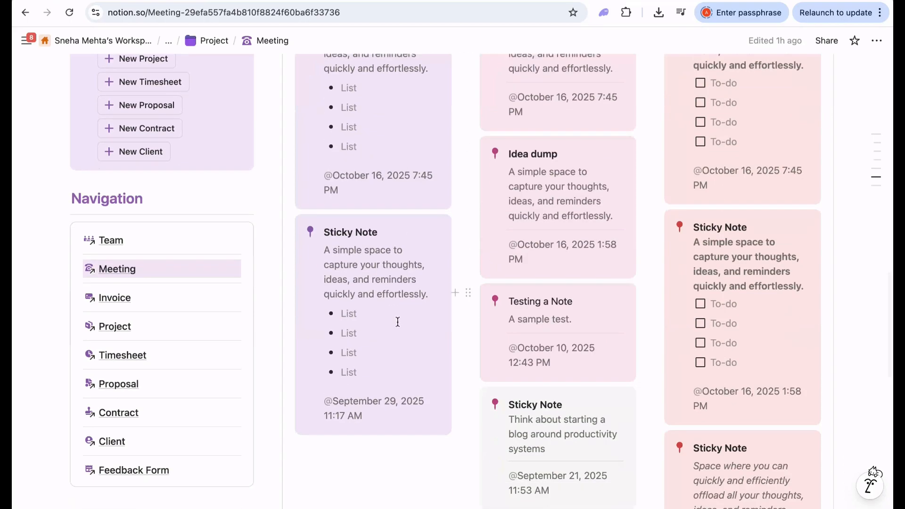
scroll(397, 319, down, 6)
scroll(397, 322, down, 6)
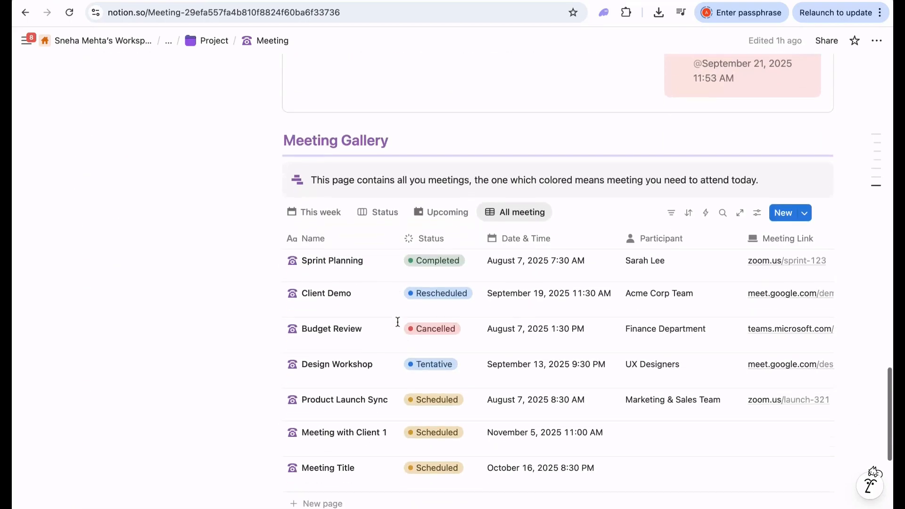
click(319, 202)
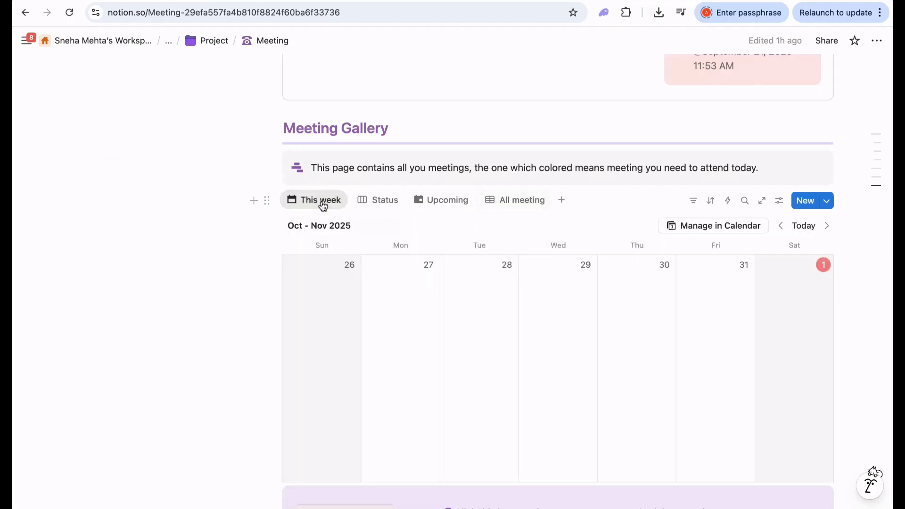
scroll(431, 324, down, 2)
scroll(431, 328, down, 2)
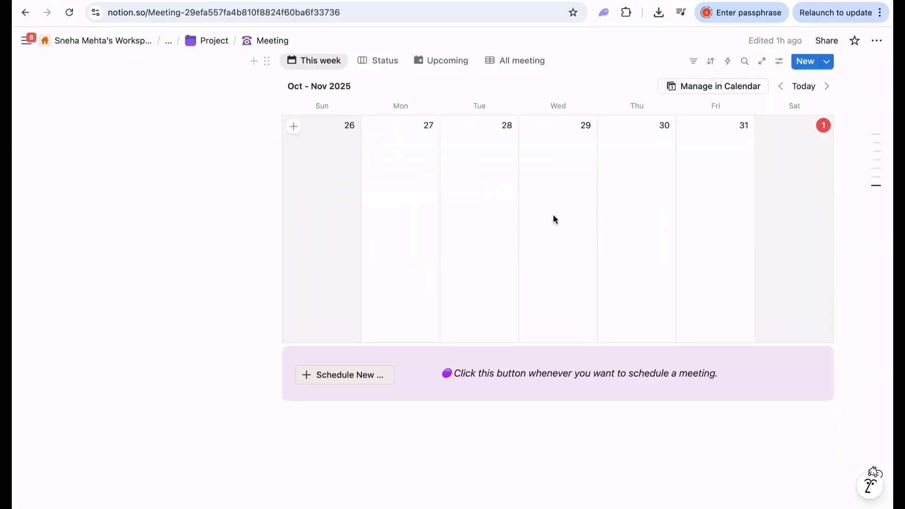
scroll(556, 216, up, 3)
click(825, 152)
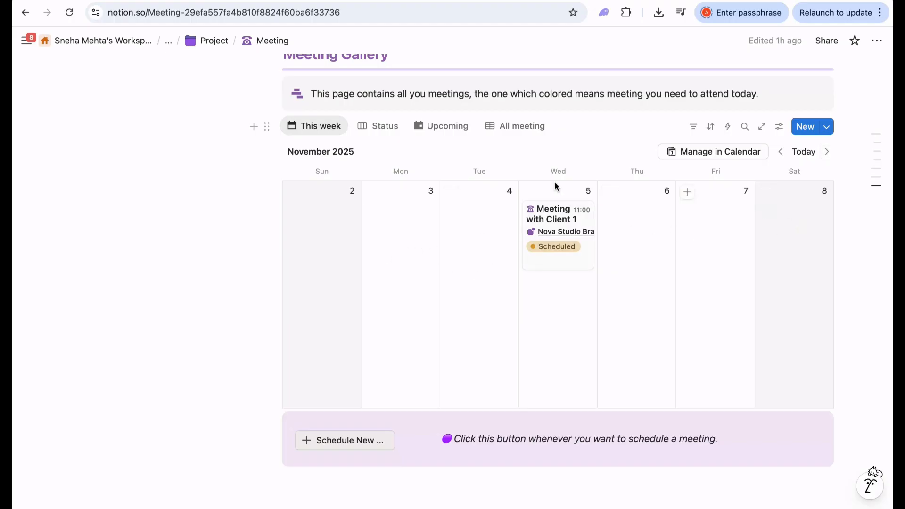
click(449, 125)
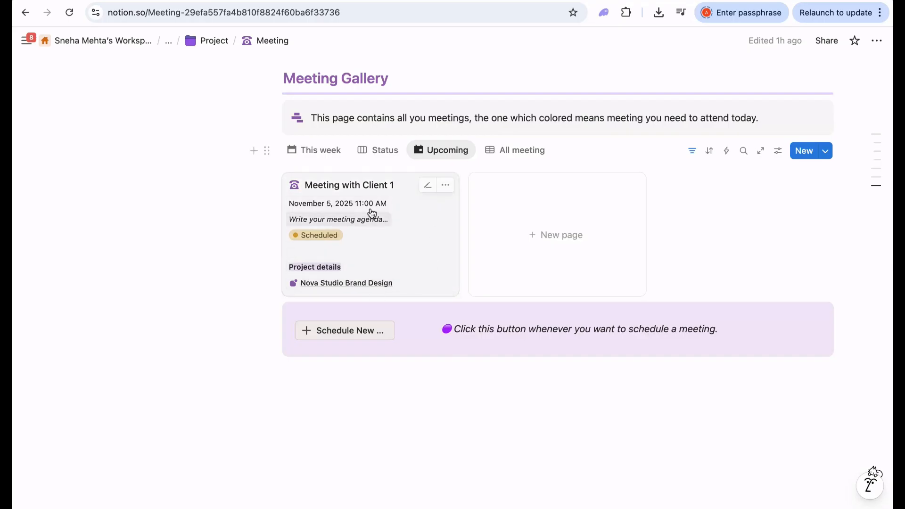
click(379, 152)
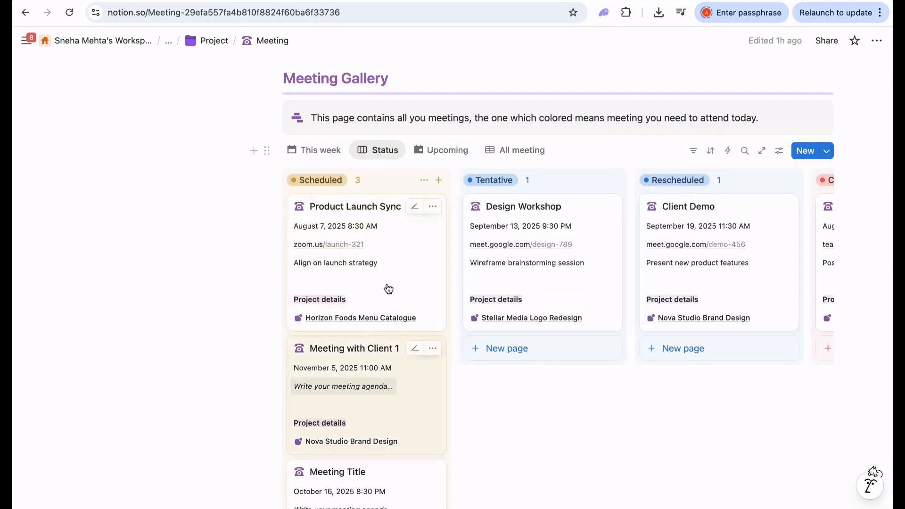
scroll(384, 333, down, 2)
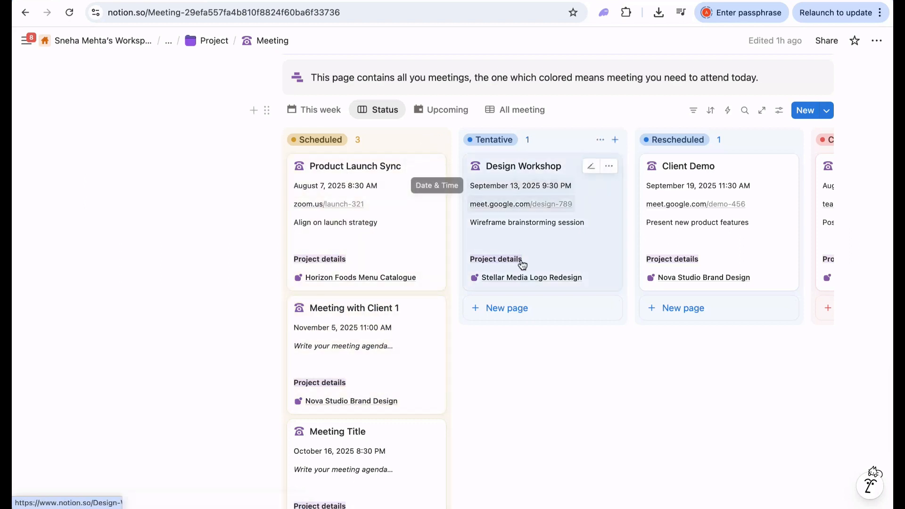
scroll(612, 246, right, 5)
scroll(699, 210, right, 4)
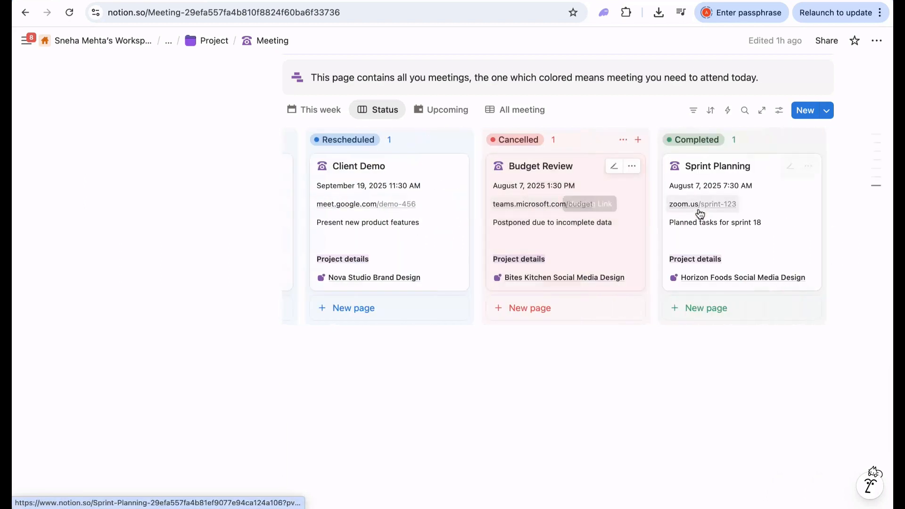
scroll(708, 236, up, 1)
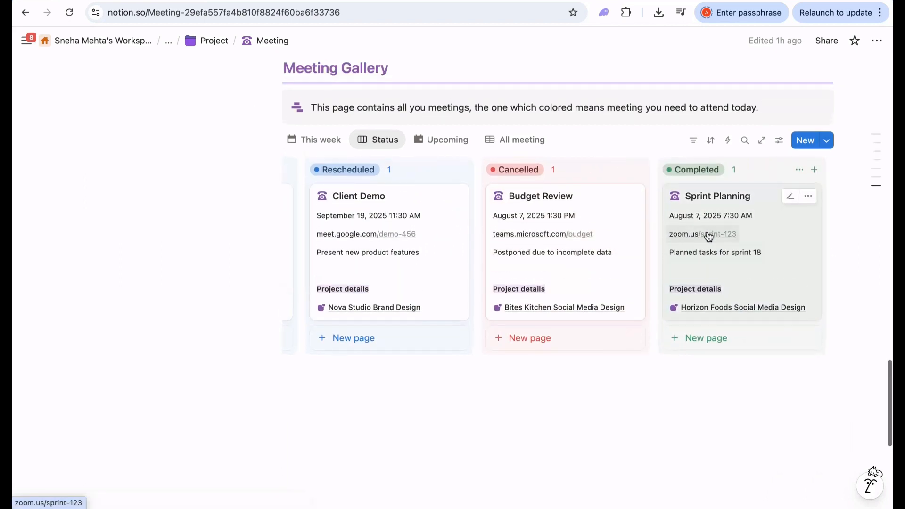
click(525, 141)
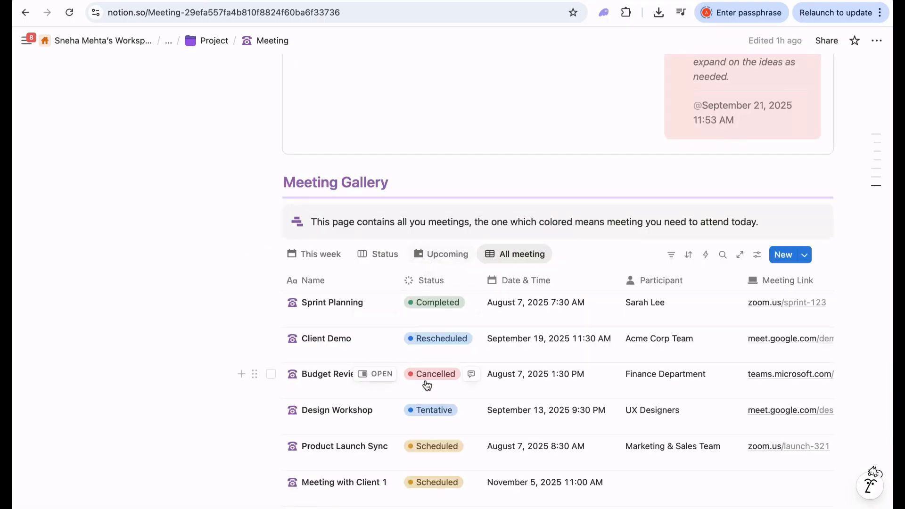
scroll(427, 385, down, 5)
scroll(426, 381, up, 13)
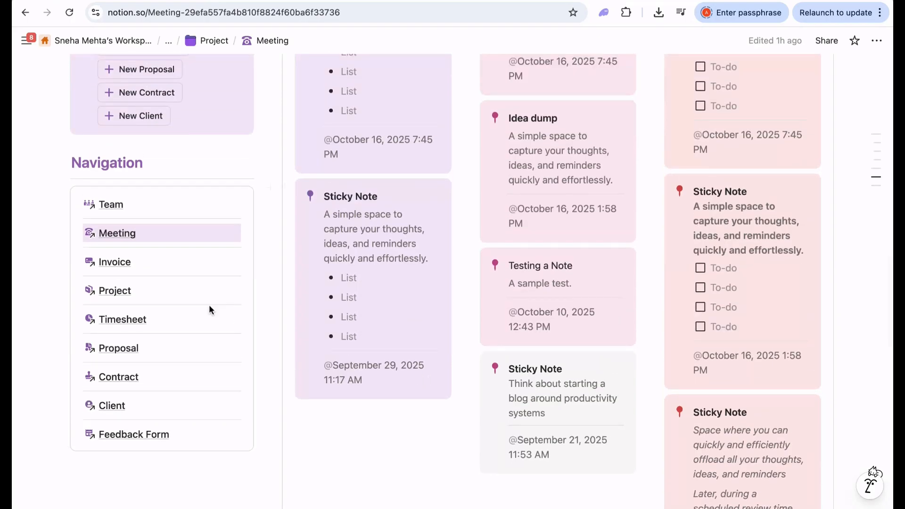
- Open the Invoice subpage, try the this-week and this-month filters, then switch to the calendar layout
click(121, 265)
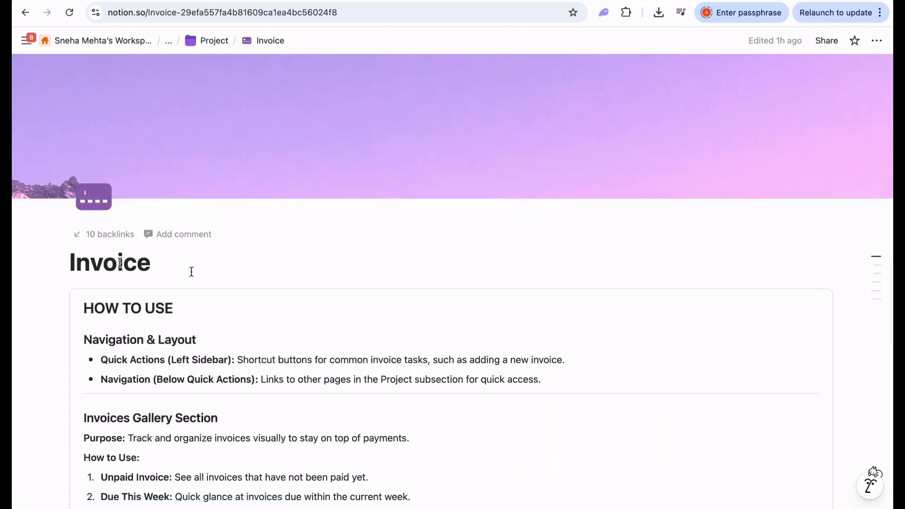
scroll(368, 326, down, 10)
scroll(369, 326, down, 6)
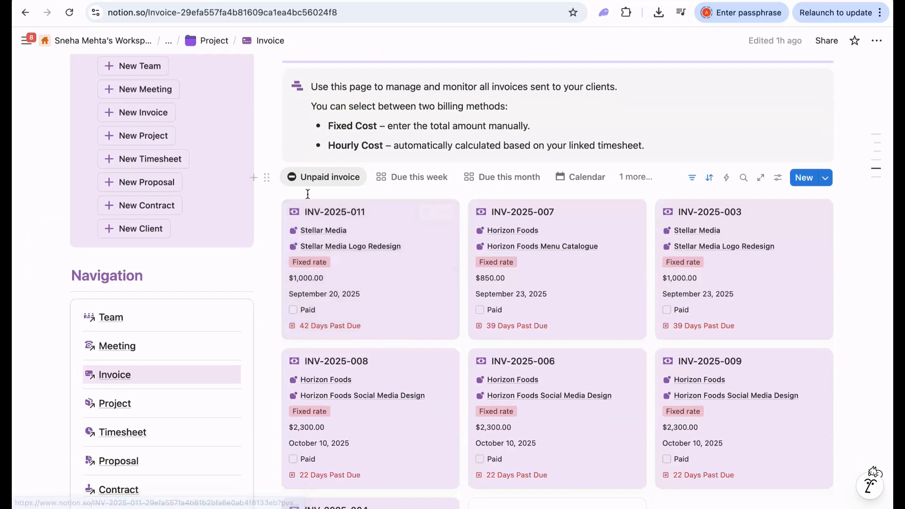
click(418, 178)
click(505, 179)
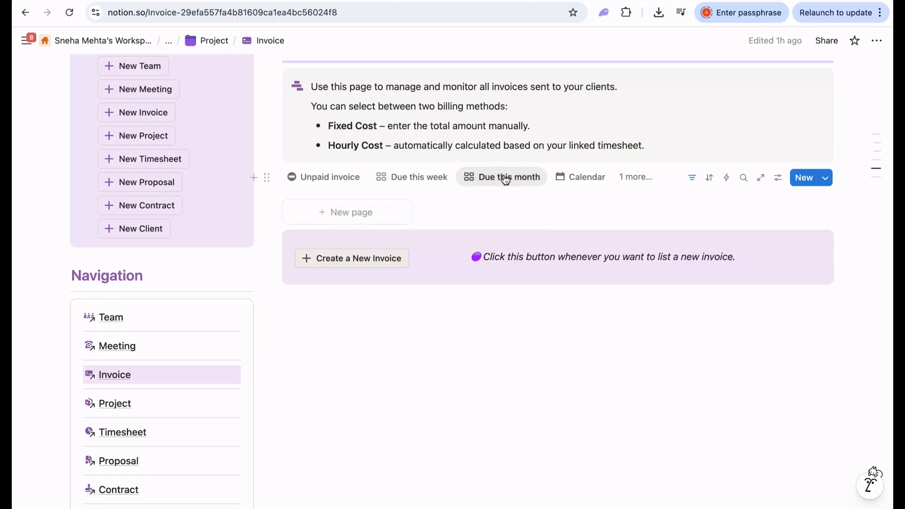
click(573, 184)
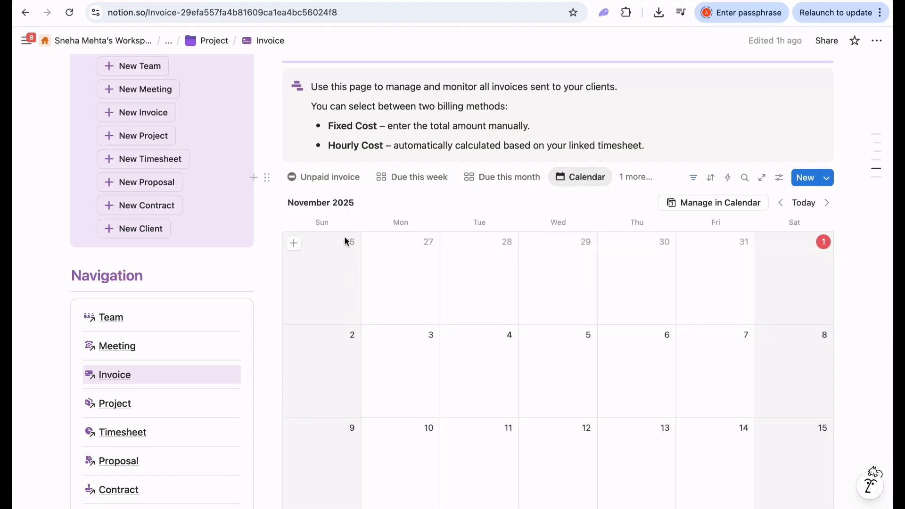
- Return the calendar to October 2025 and scroll down to the Create a New Invoice banner
scroll(574, 369, down, 5)
scroll(575, 373, up, 5)
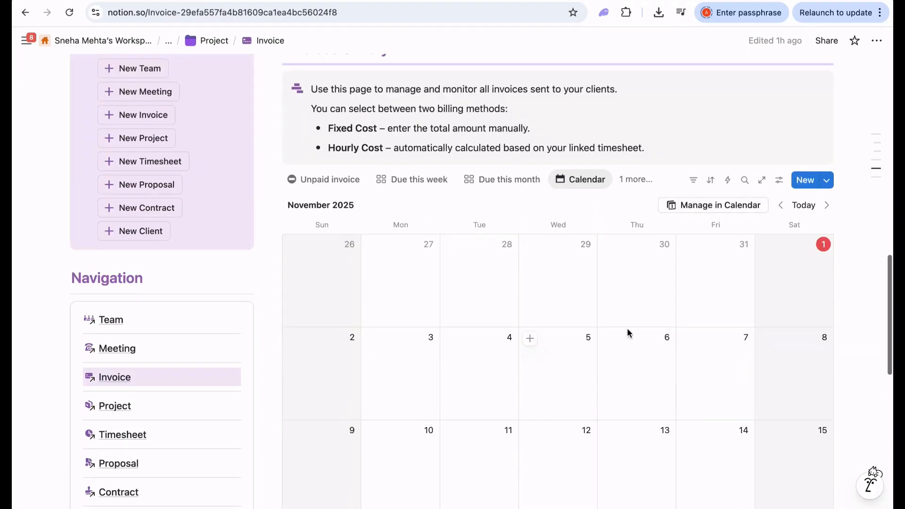
click(781, 205)
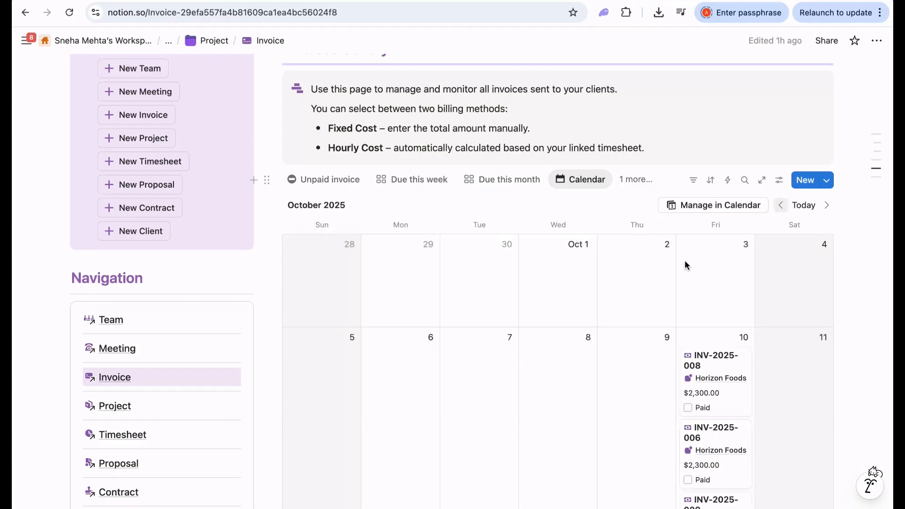
scroll(645, 290, down, 3)
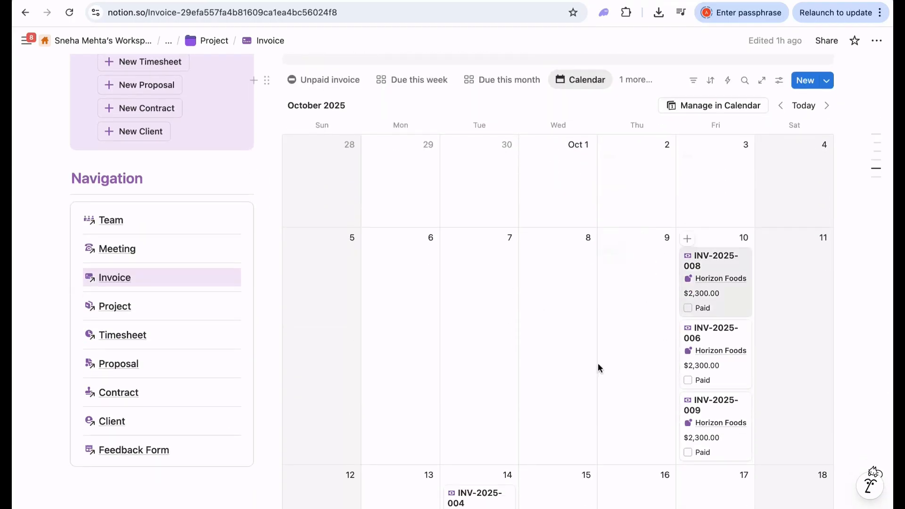
scroll(553, 364, down, 2)
scroll(554, 370, down, 3)
scroll(571, 360, down, 3)
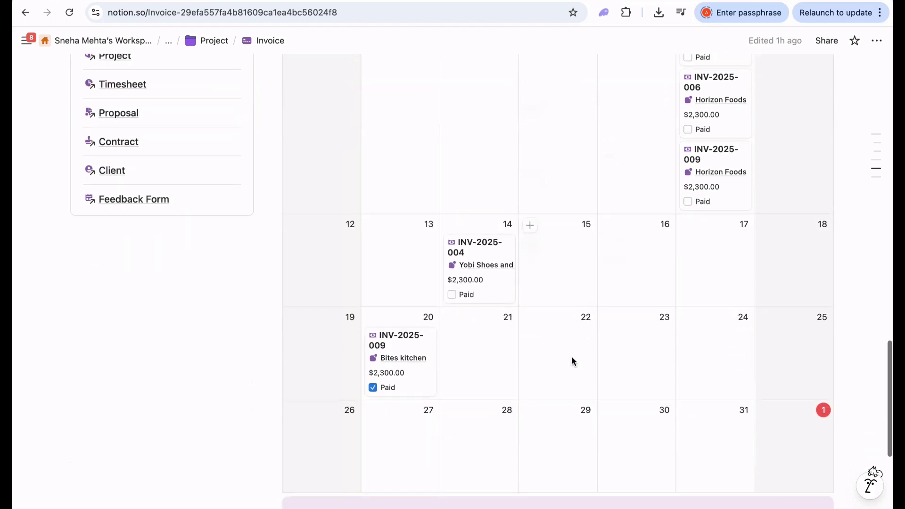
scroll(535, 406, down, 5)
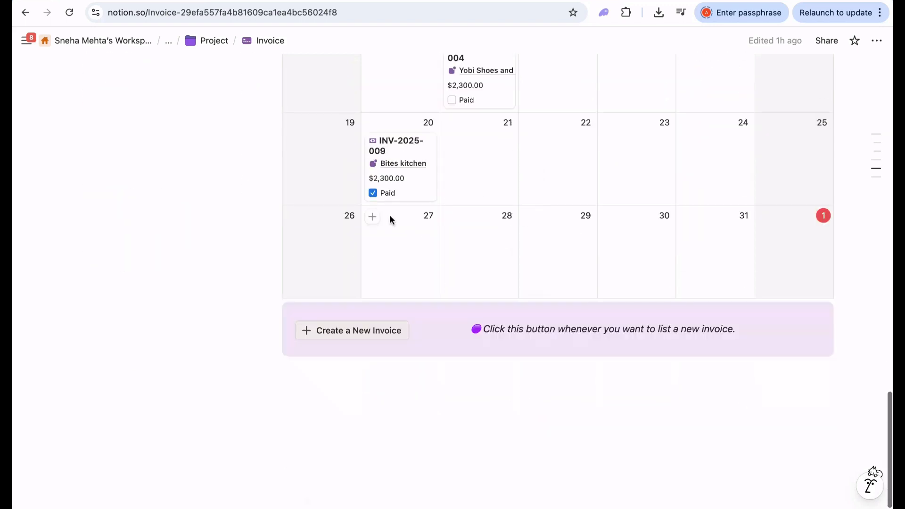
scroll(488, 160, up, 10)
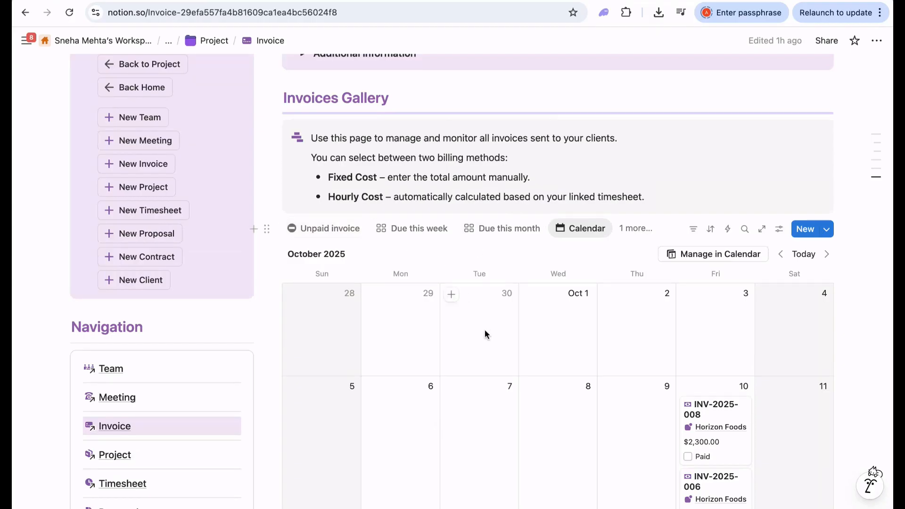
scroll(458, 386, down, 12)
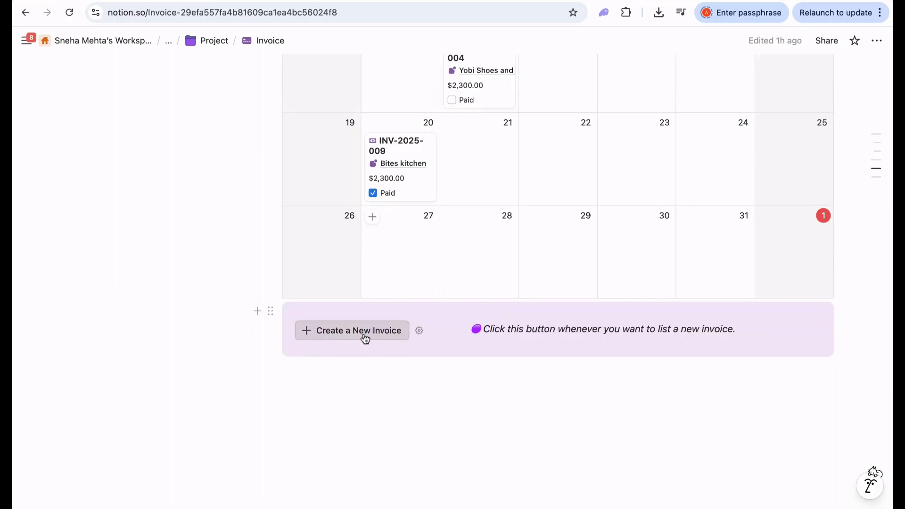
- Create a new invoice page titled 'Invoice for Nov 5'
click(353, 336)
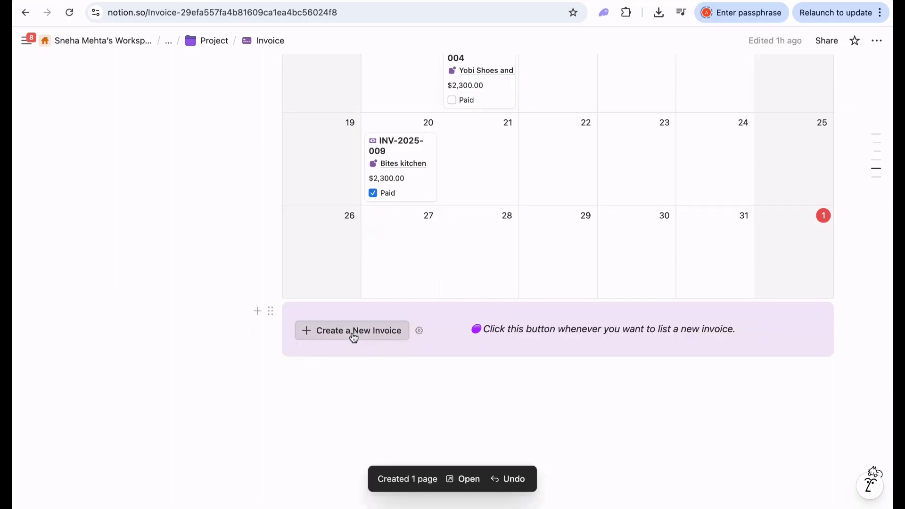
scroll(353, 335, up, 12)
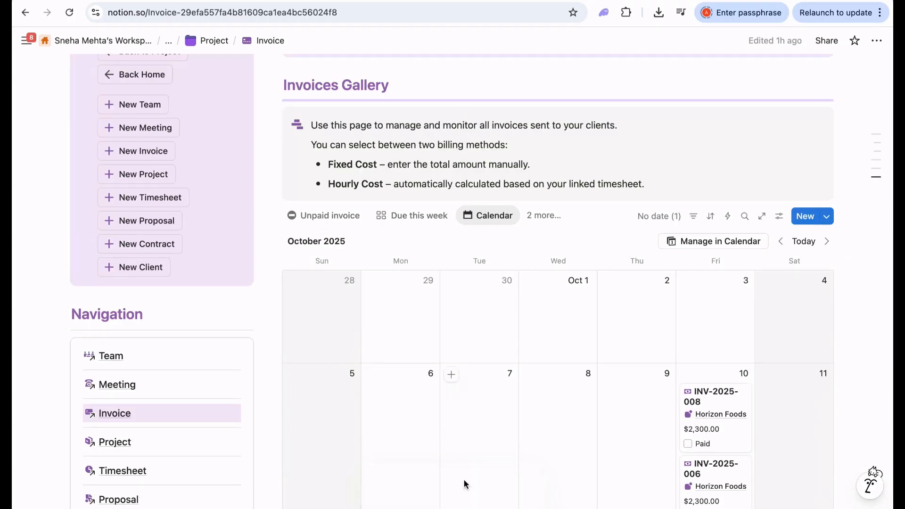
scroll(456, 408, down, 10)
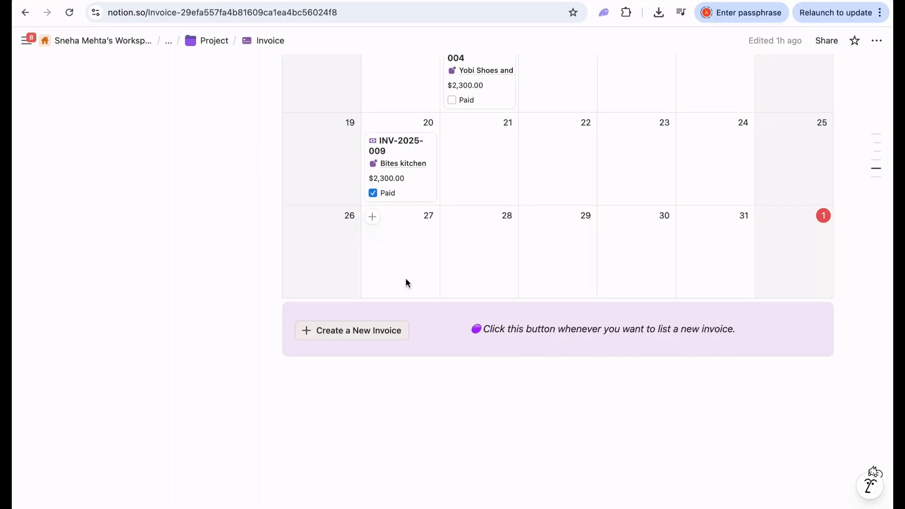
click(347, 335)
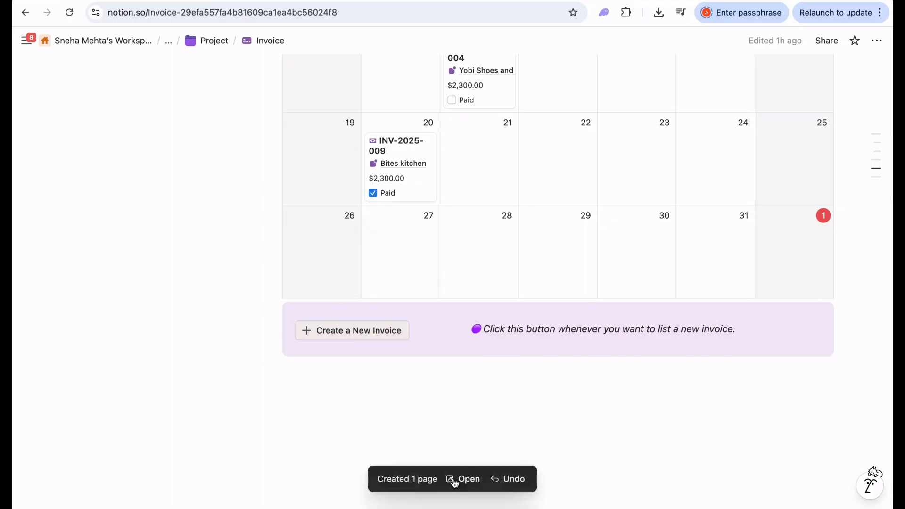
click(467, 479)
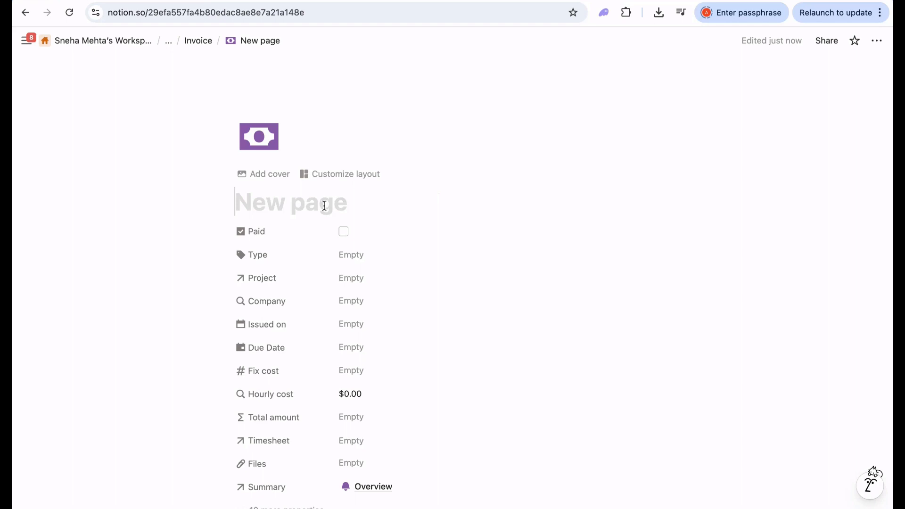
text(Invoice for )
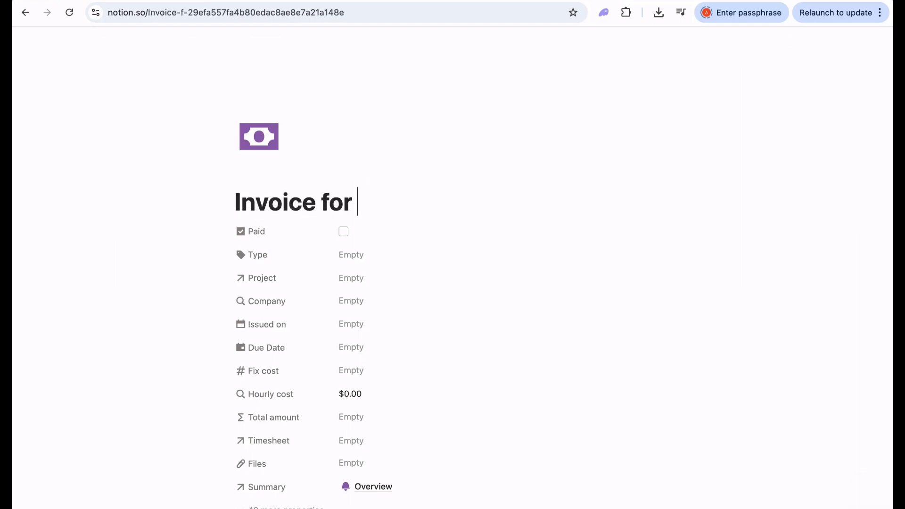
text(Nov 5)
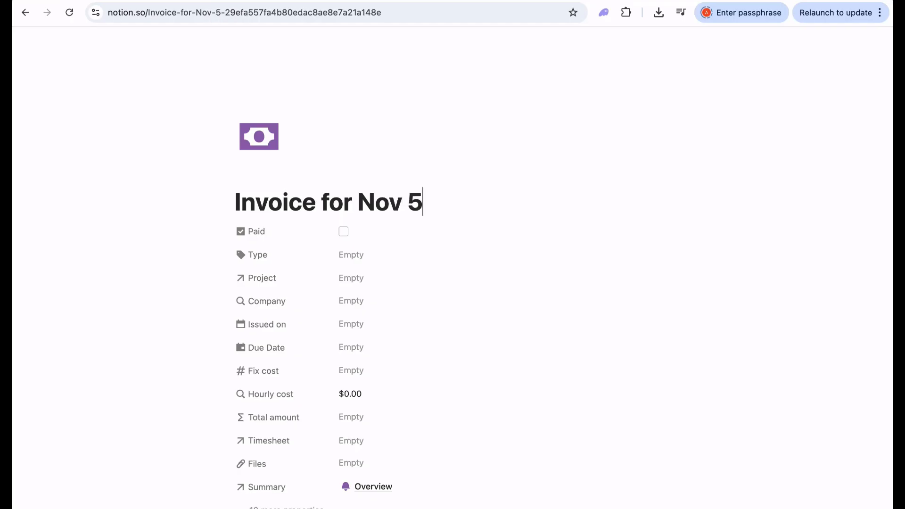
- Set the invoice Type to Fixed rate and link the Nova Studio Brand Design project
click(369, 255)
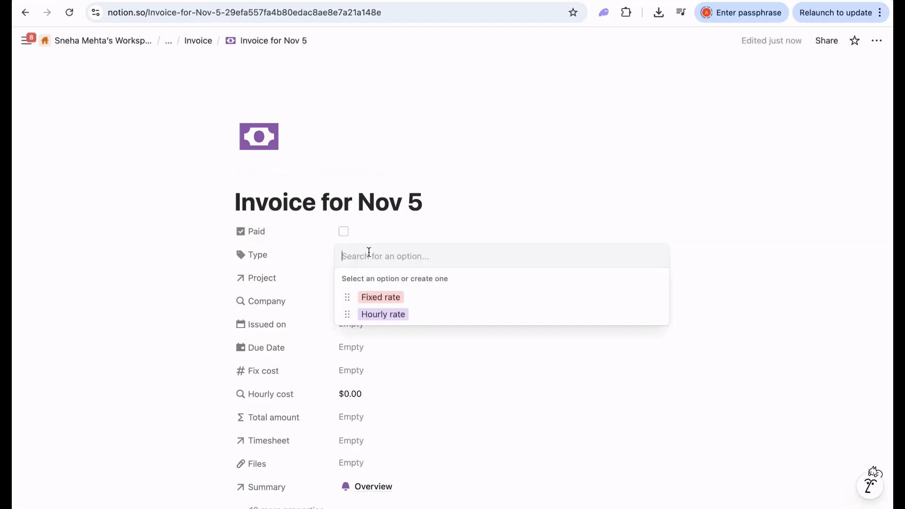
click(405, 301)
click(387, 278)
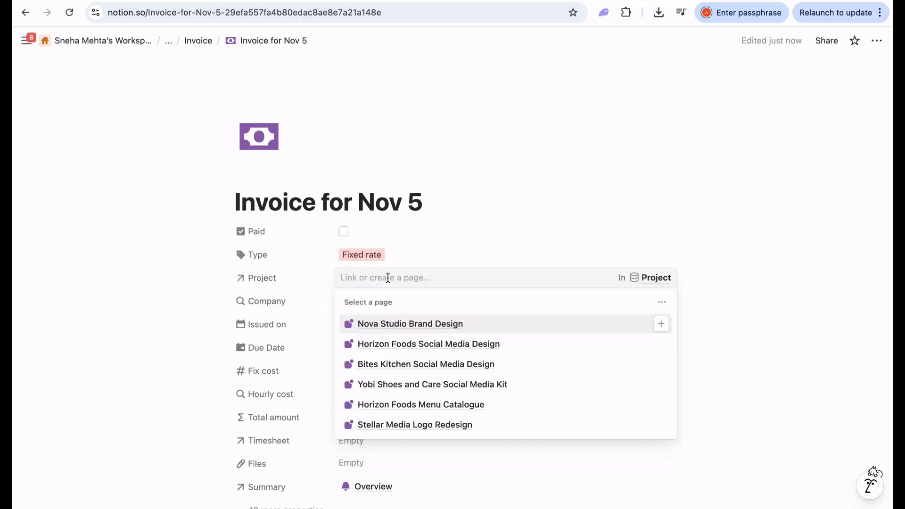
click(403, 325)
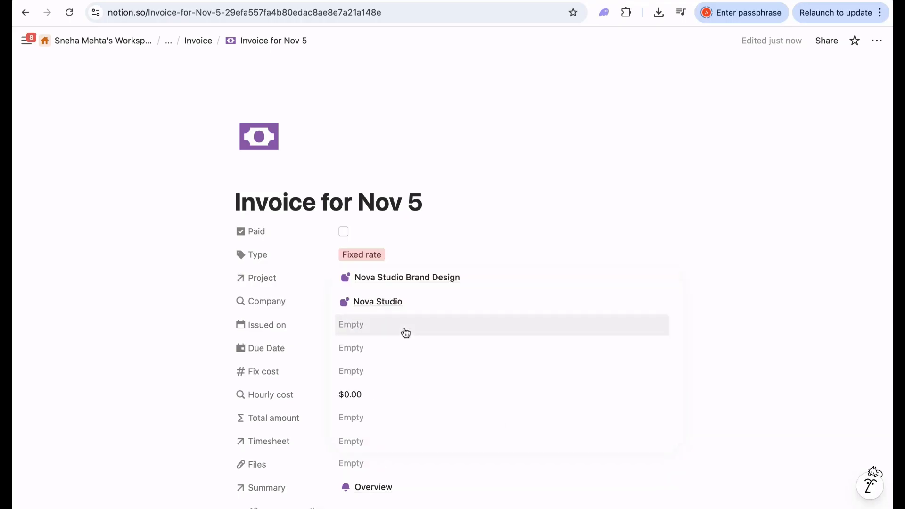
- Set Issued on to November 1 and Due Date to November 15, 2025
click(385, 331)
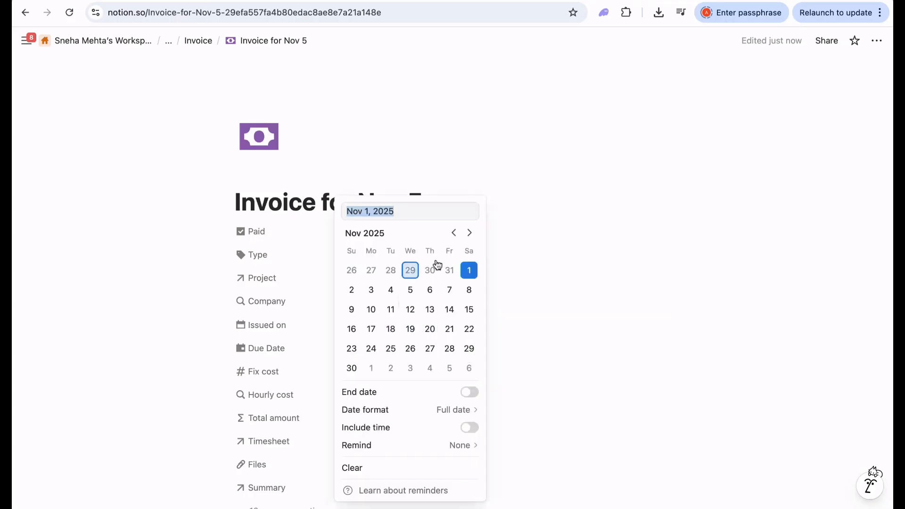
click(465, 271)
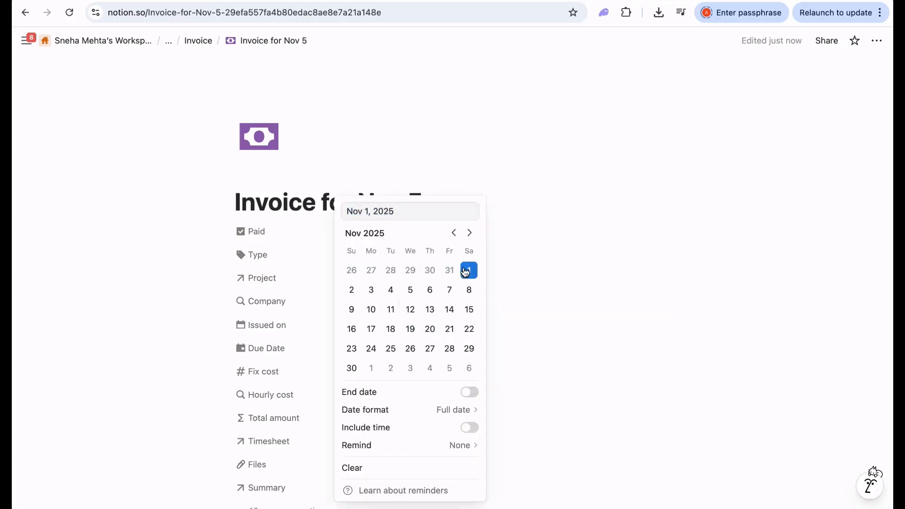
click(506, 278)
scroll(402, 355, down, 1)
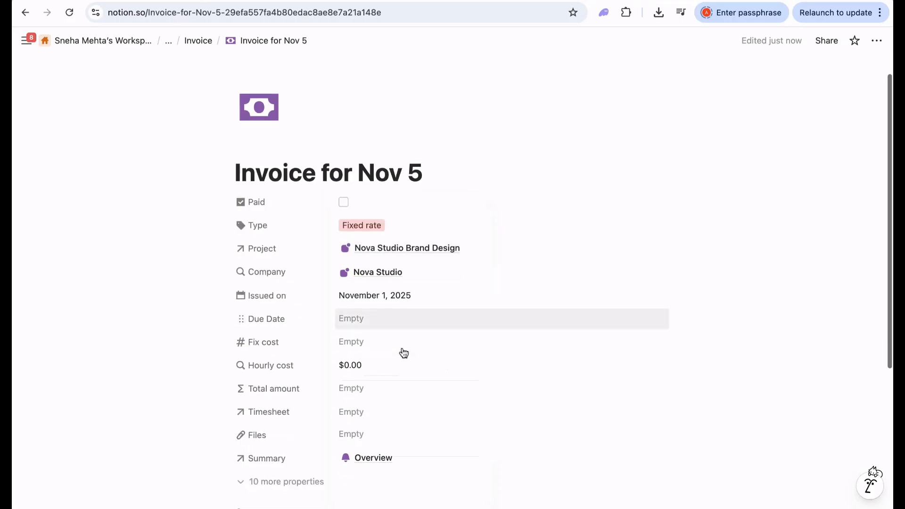
click(385, 321)
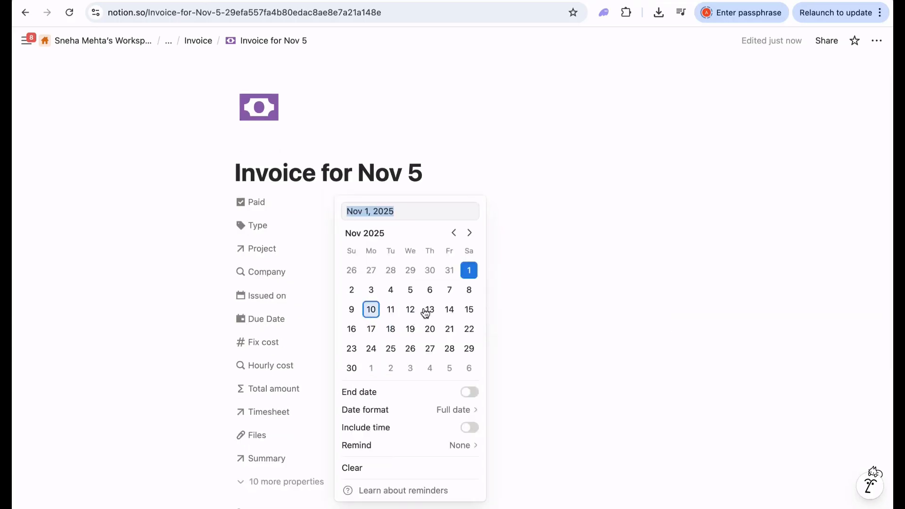
click(469, 309)
click(520, 318)
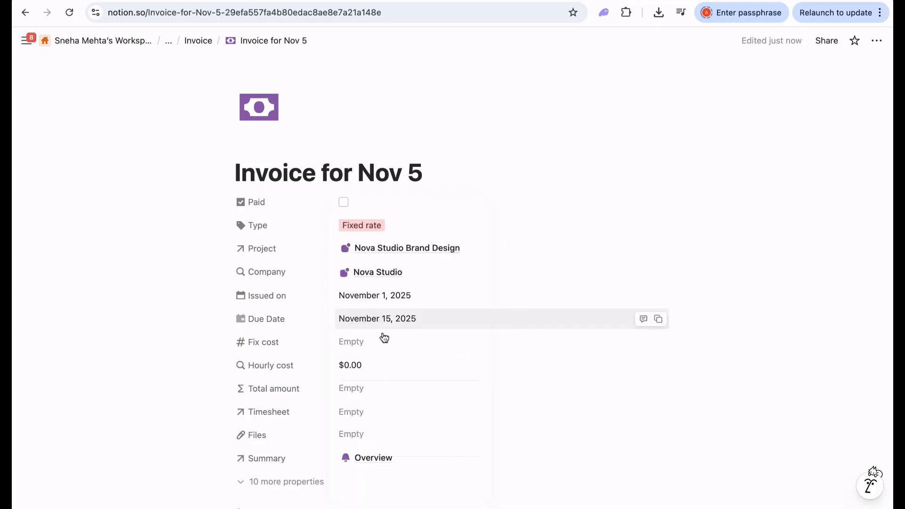
- Enter a fixed cost of $4,300.00 for the invoice
scroll(424, 355, down, 1)
click(398, 304)
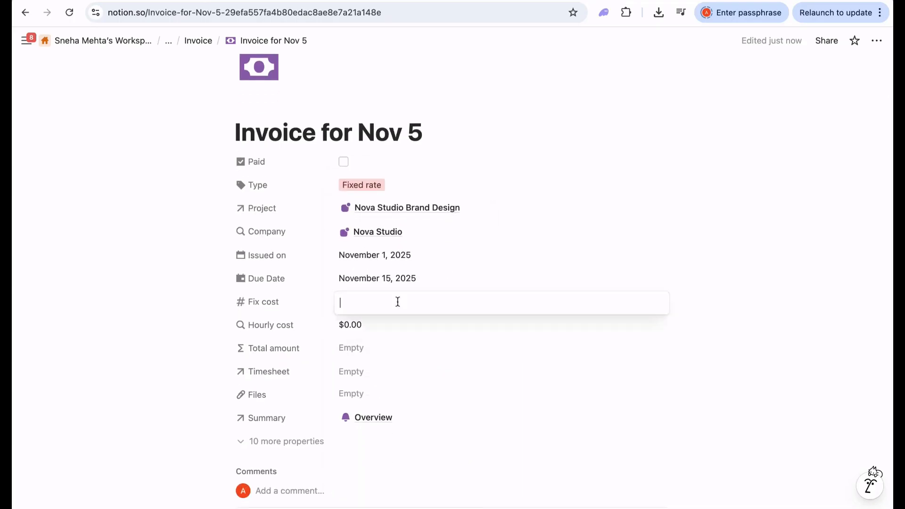
text(4300)
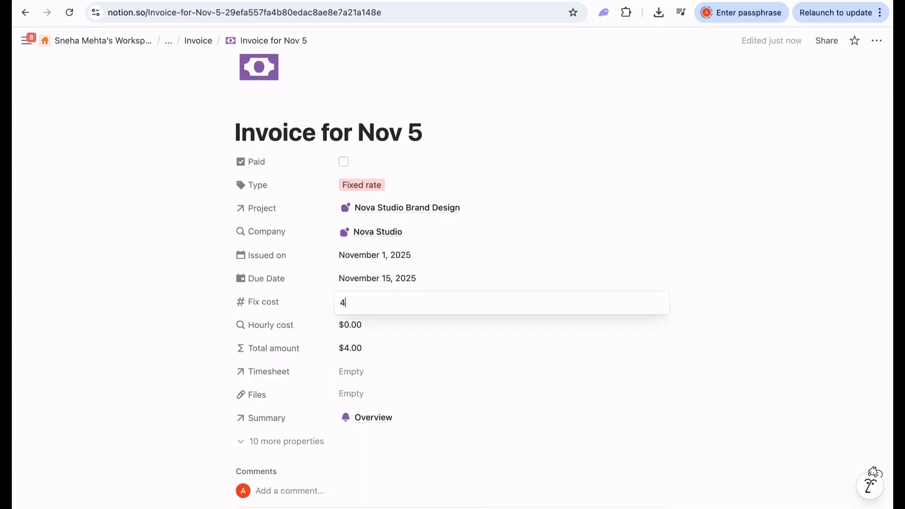
click(192, 322)
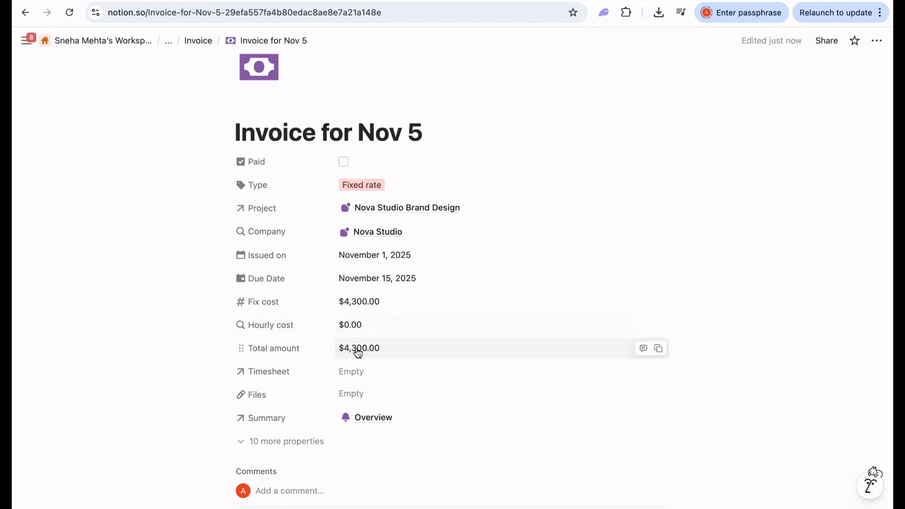
scroll(394, 368, down, 3)
scroll(418, 330, up, 5)
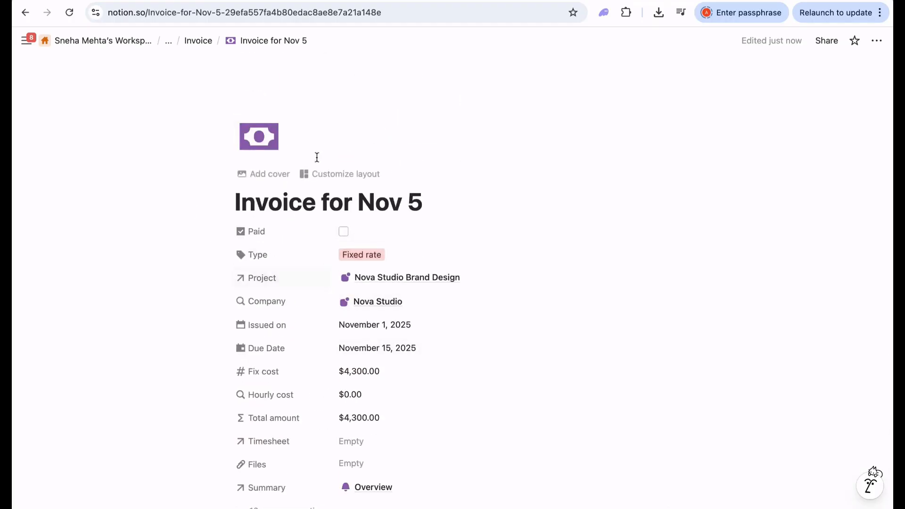
- Return to the Invoice calendar and find Invoice for Nov 5 ($4,300.00) on November 15
click(195, 41)
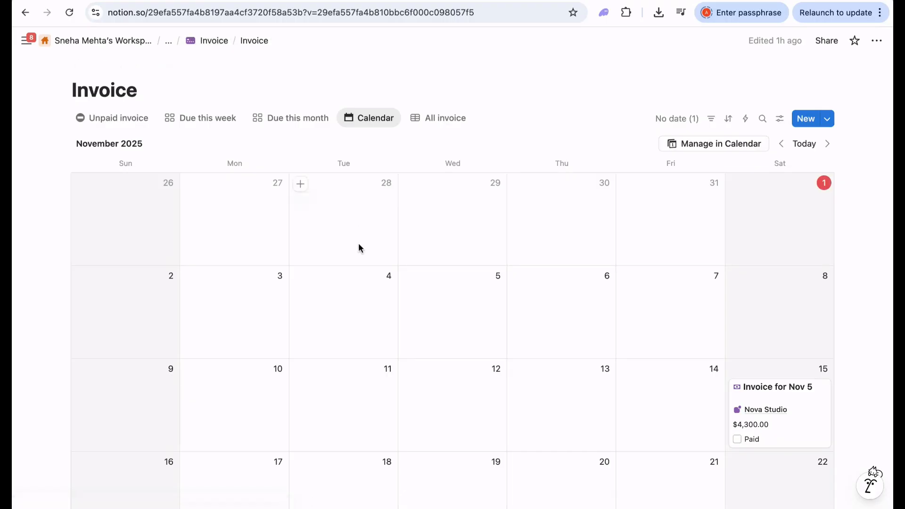
scroll(358, 243, down, 6)
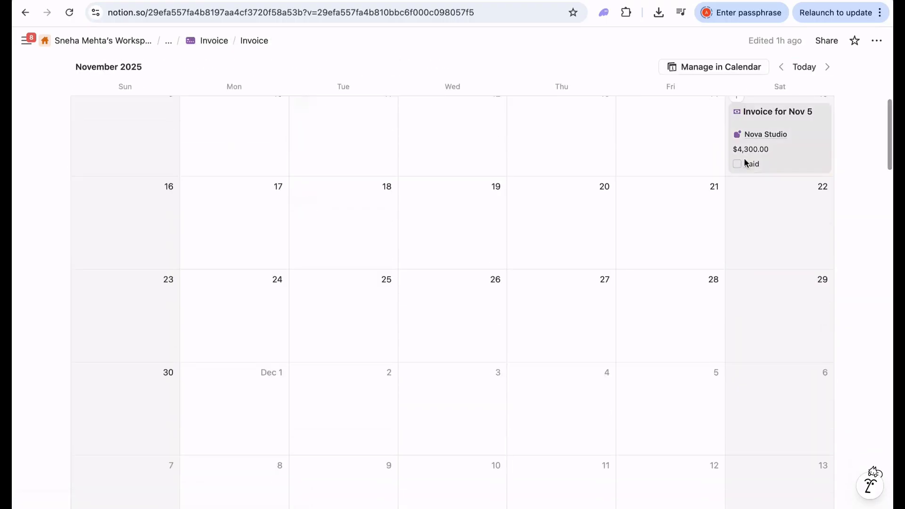
scroll(743, 158, up, 3)
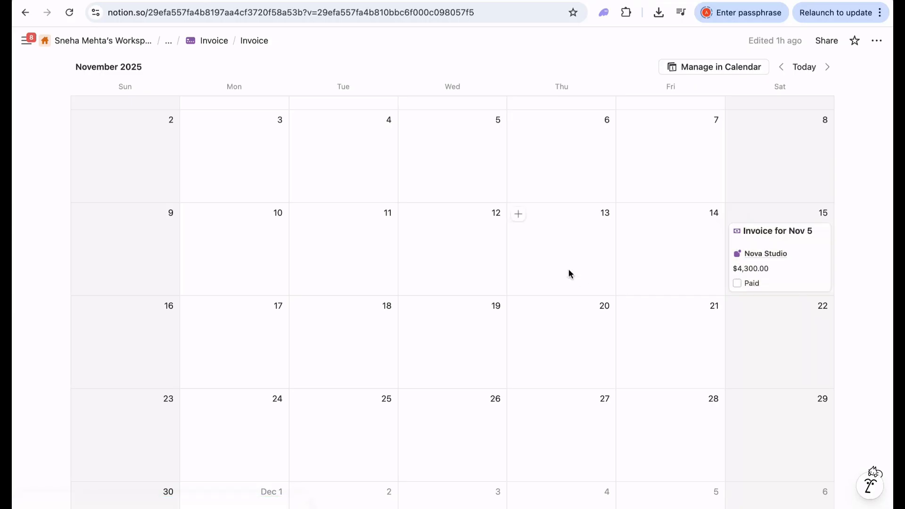
scroll(567, 272, down, 10)
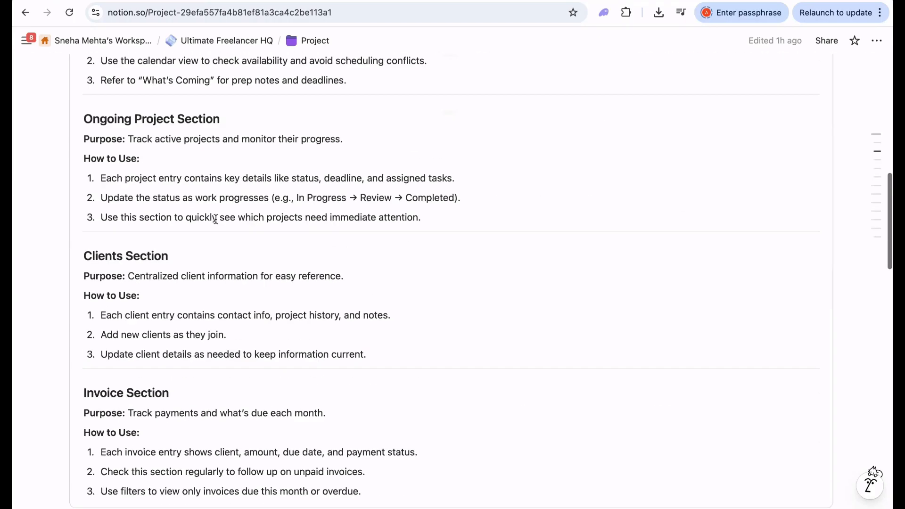
scroll(216, 219, down, 8)
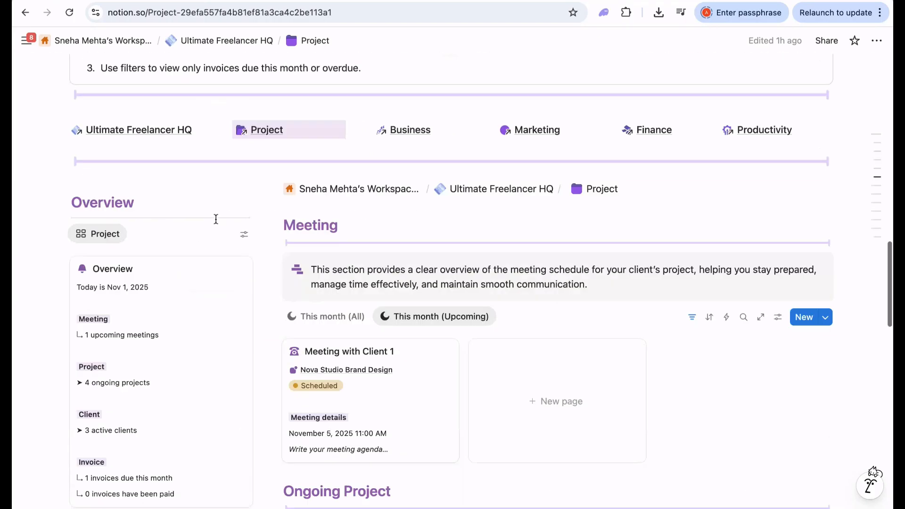
scroll(216, 219, down, 8)
scroll(178, 324, down, 7)
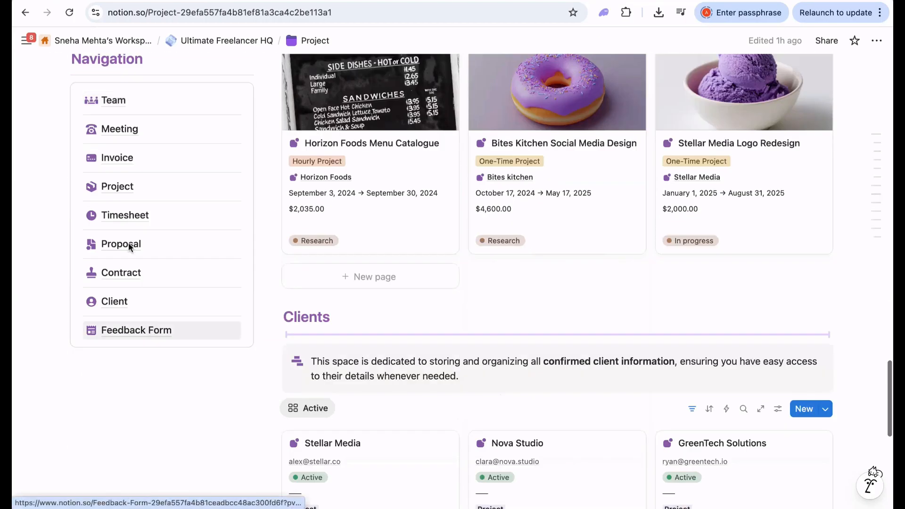
click(117, 158)
scroll(389, 267, down, 10)
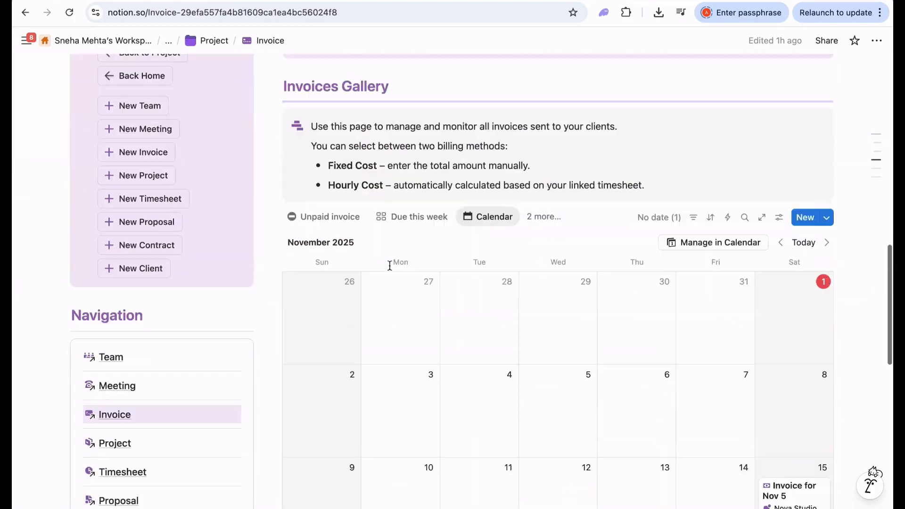
scroll(389, 266, down, 3)
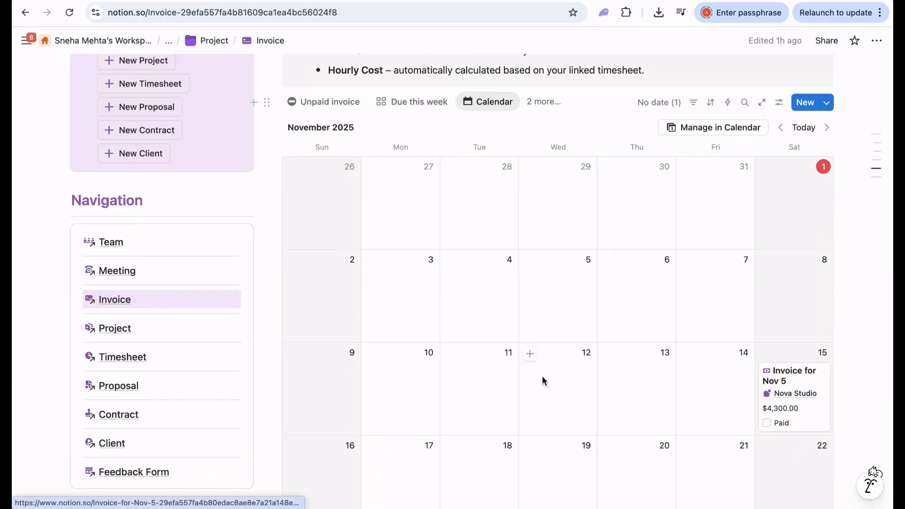
scroll(541, 375, down, 1)
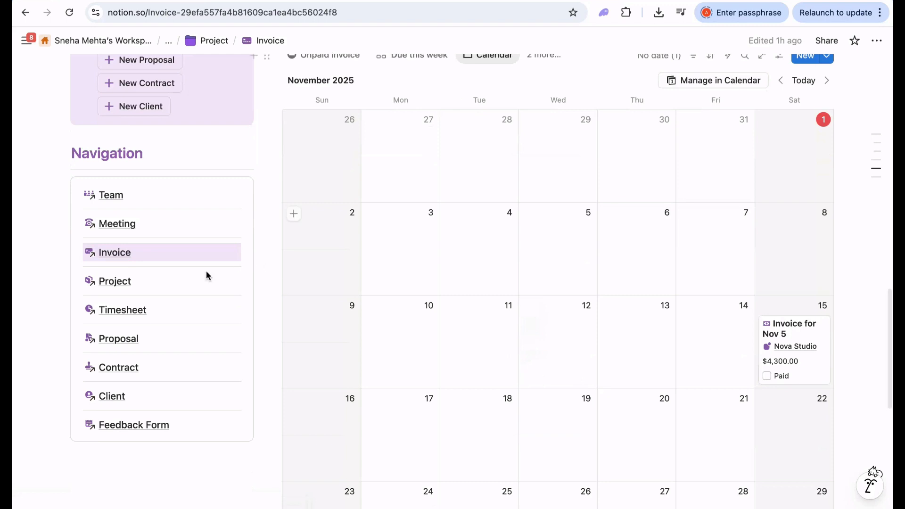
- Open the Project page and scroll through its project board
click(124, 282)
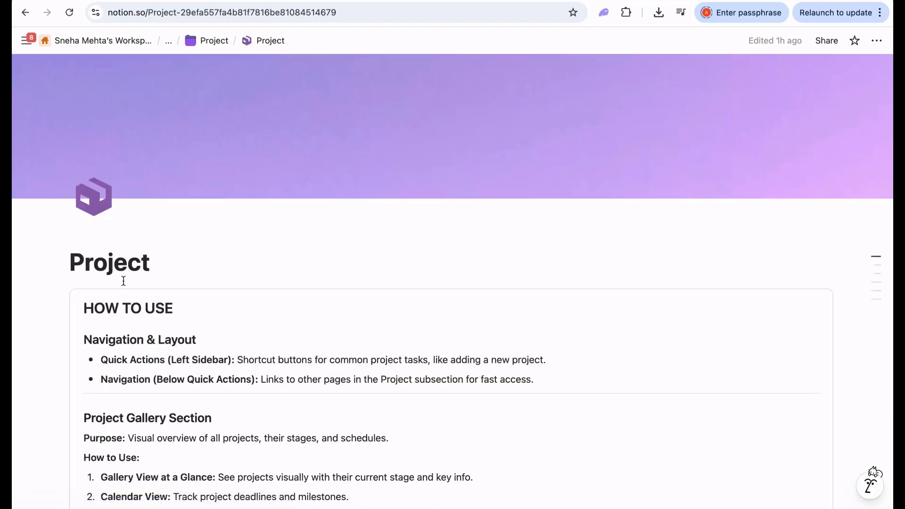
scroll(354, 343, down, 10)
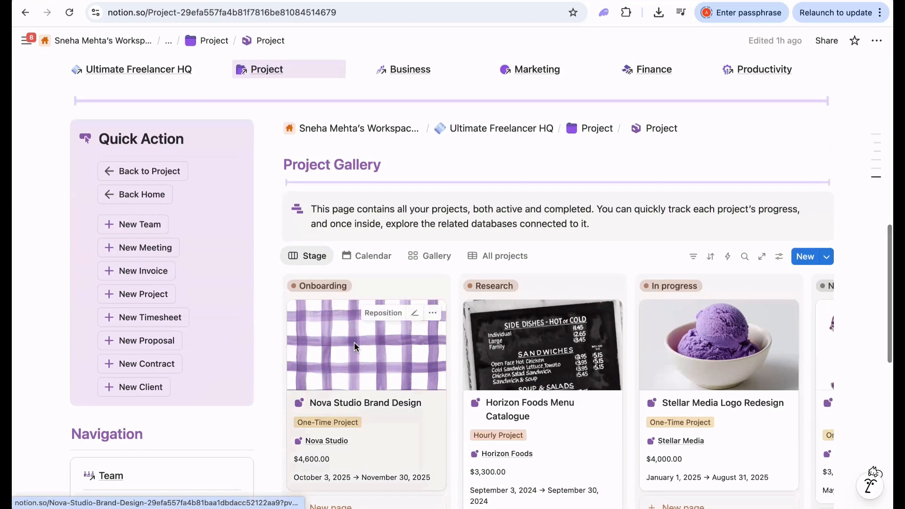
scroll(355, 341, down, 1)
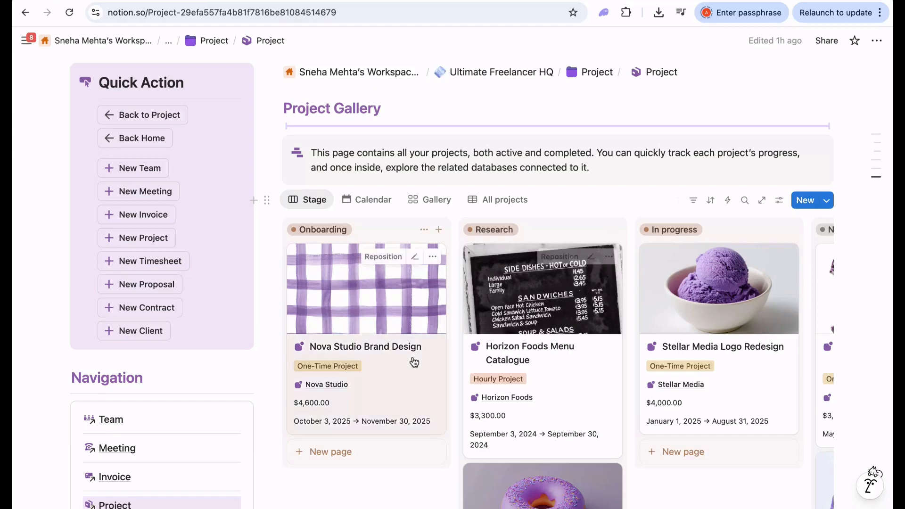
scroll(412, 363, down, 1)
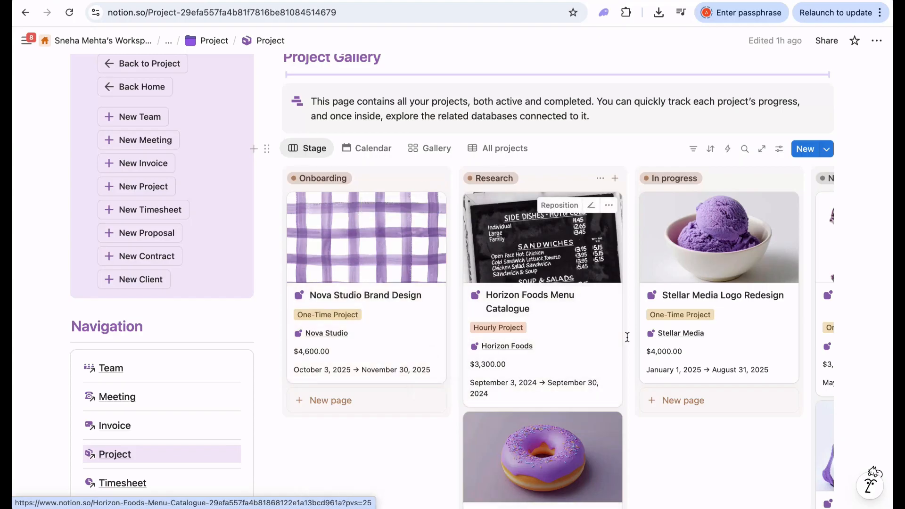
scroll(575, 293, right, 5)
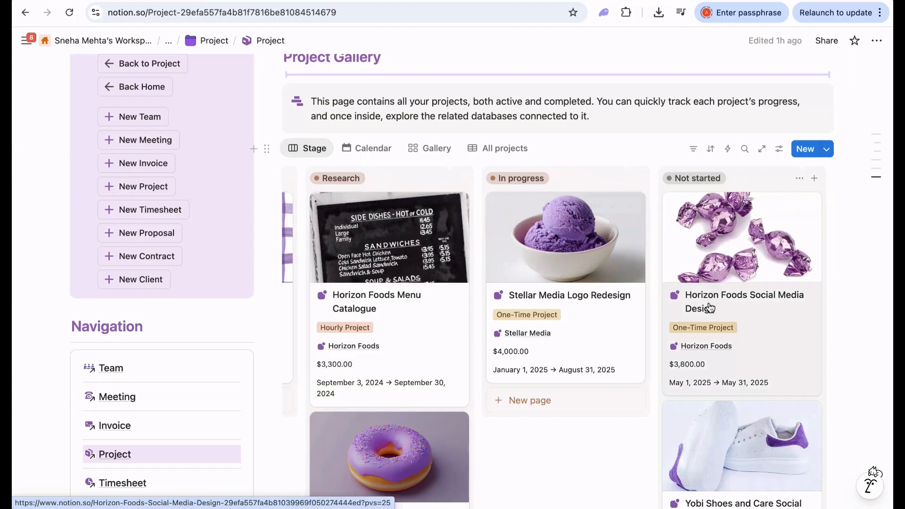
scroll(575, 339, down, 5)
scroll(575, 335, up, 6)
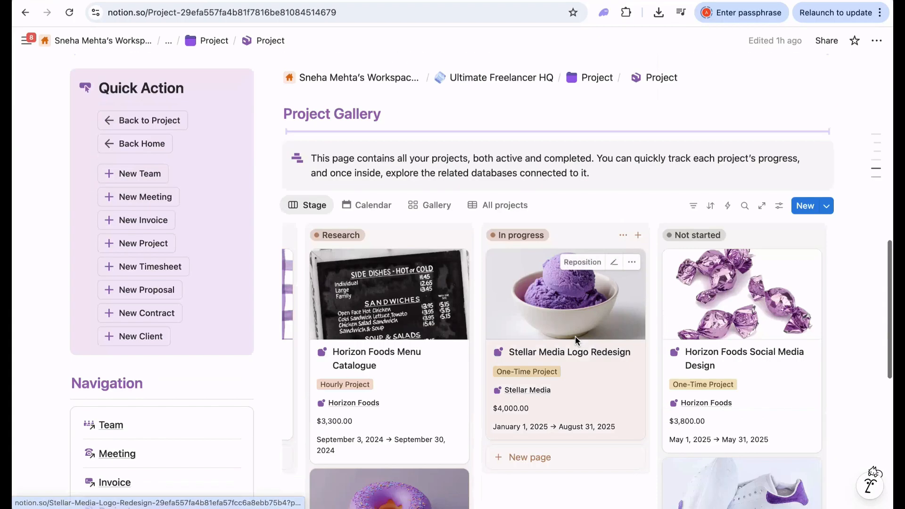
- Preview the projects in the Calendar and Gallery views
click(365, 205)
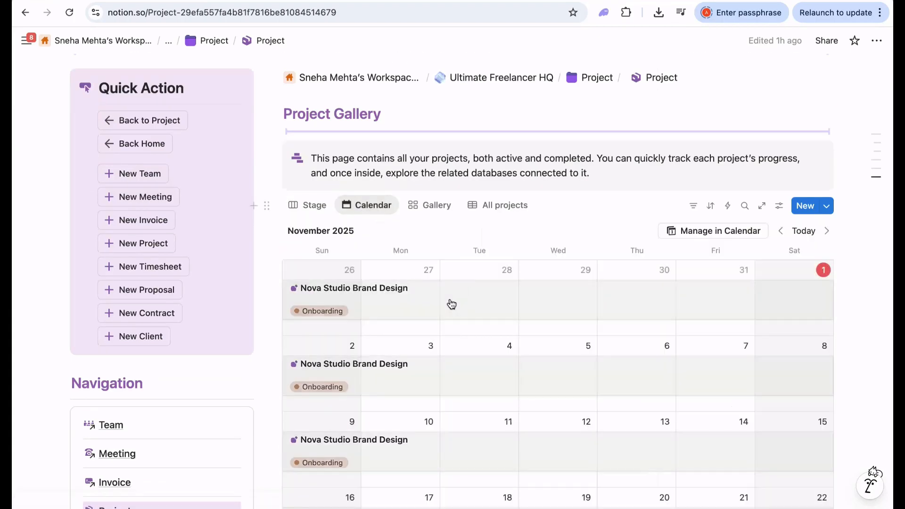
scroll(450, 299, down, 2)
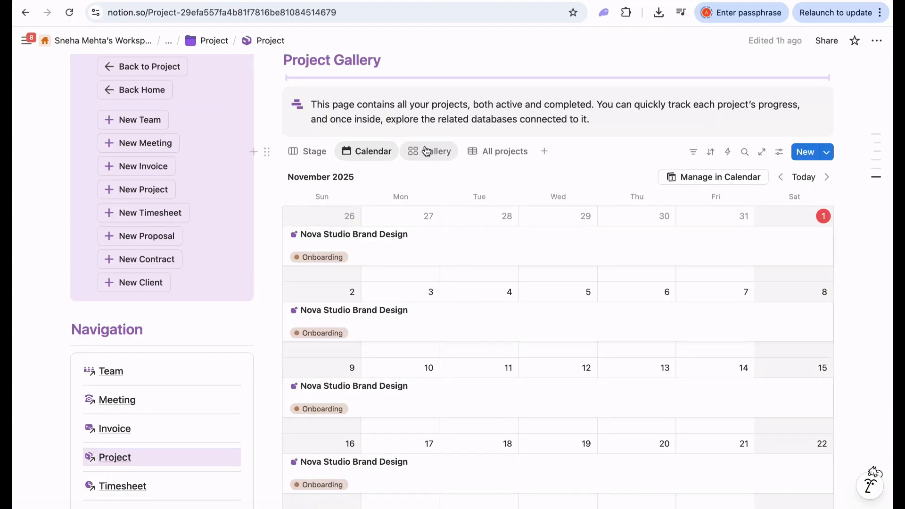
click(426, 151)
scroll(689, 255, down, 5)
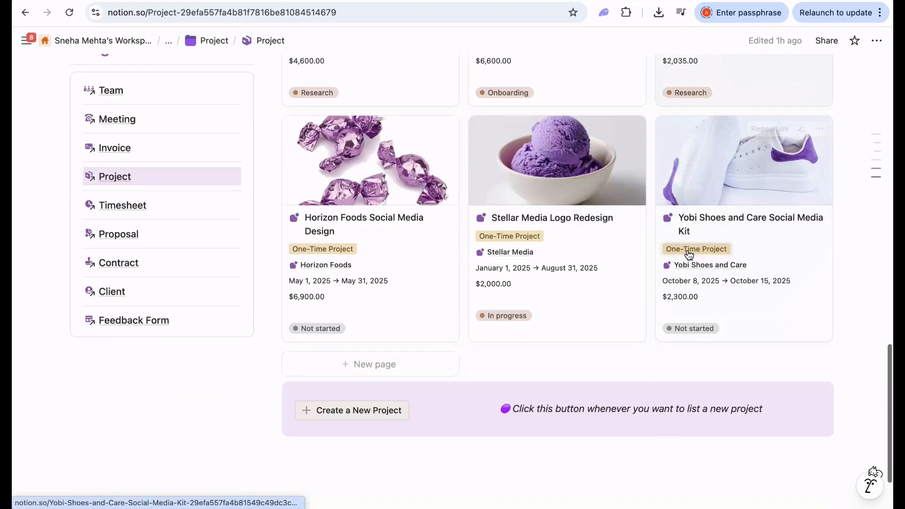
scroll(688, 255, up, 6)
- Switch to the All projects table and browse its six projects
click(511, 180)
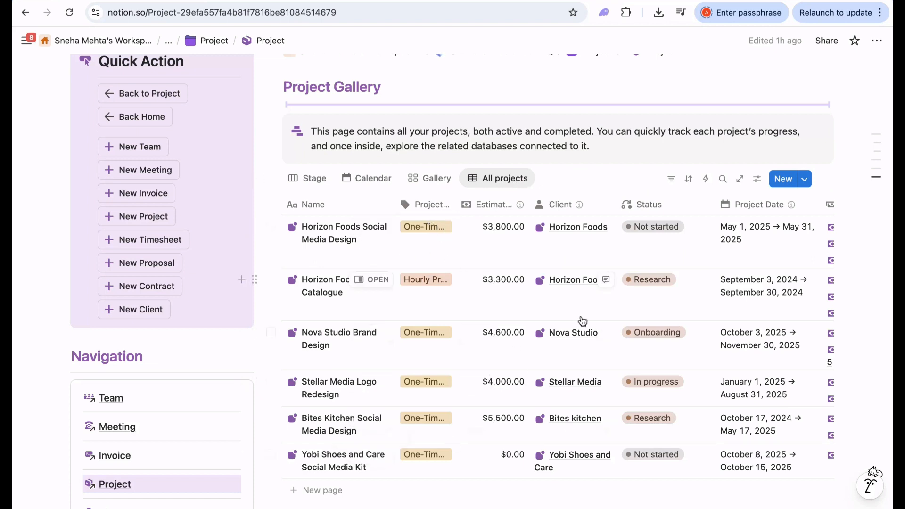
scroll(467, 260, right, 10)
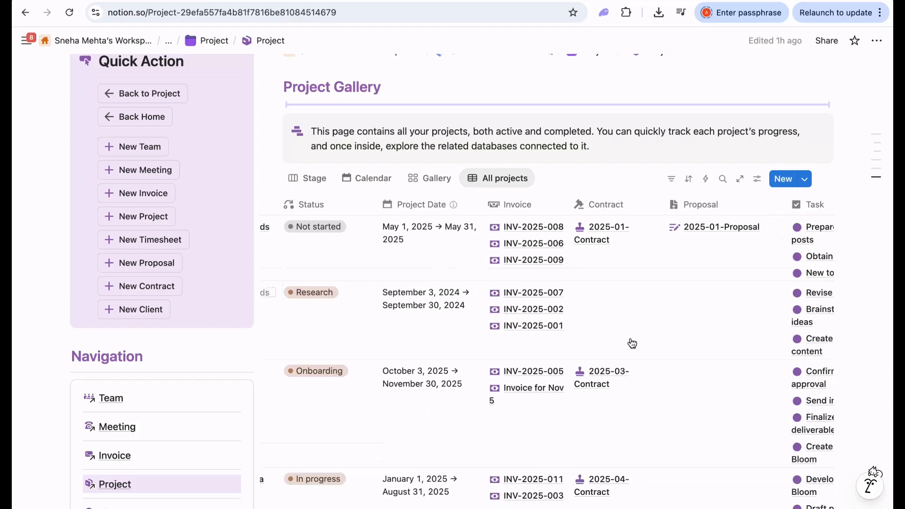
scroll(632, 342, right, 6)
scroll(633, 342, left, 3)
scroll(633, 342, left, 5)
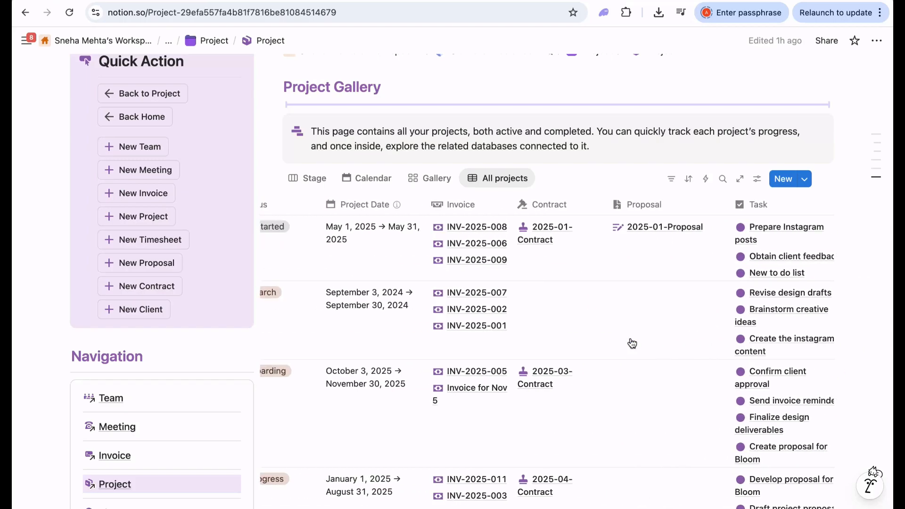
scroll(505, 325, left, 15)
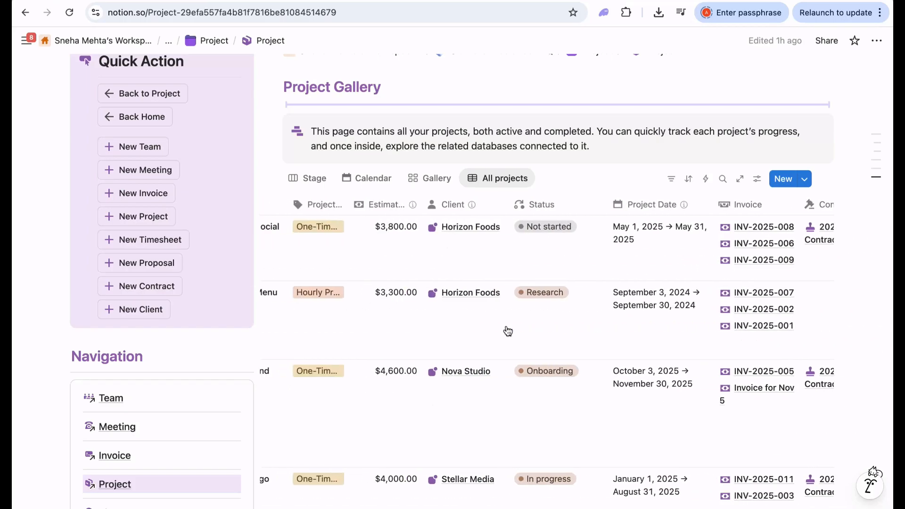
scroll(508, 331, down, 3)
scroll(507, 331, down, 6)
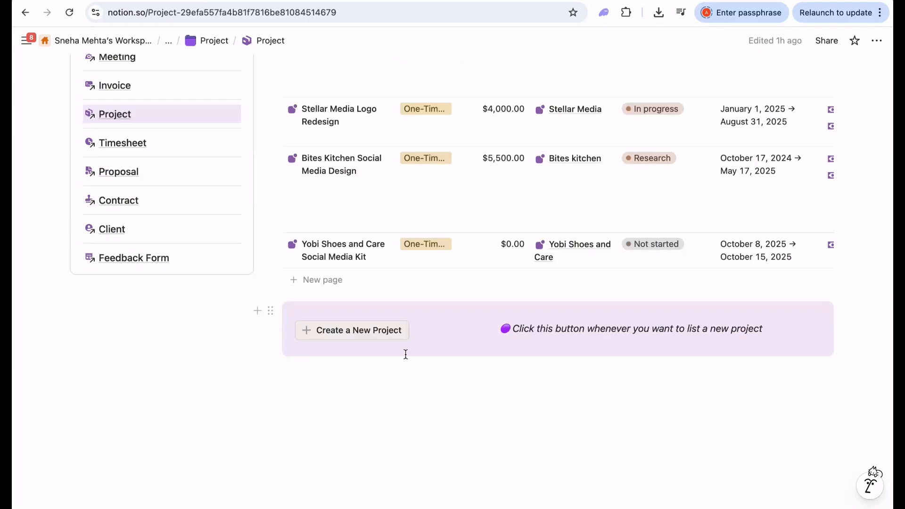
click(324, 337)
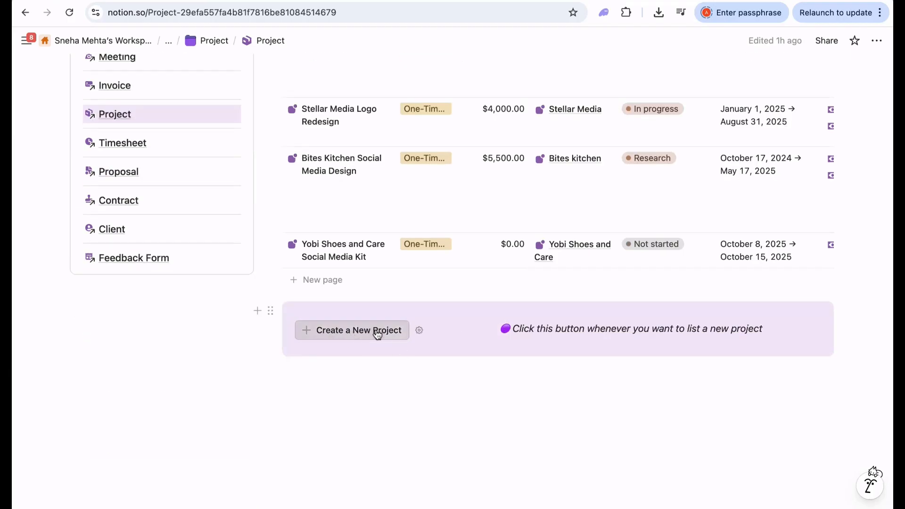
scroll(394, 334, up, 15)
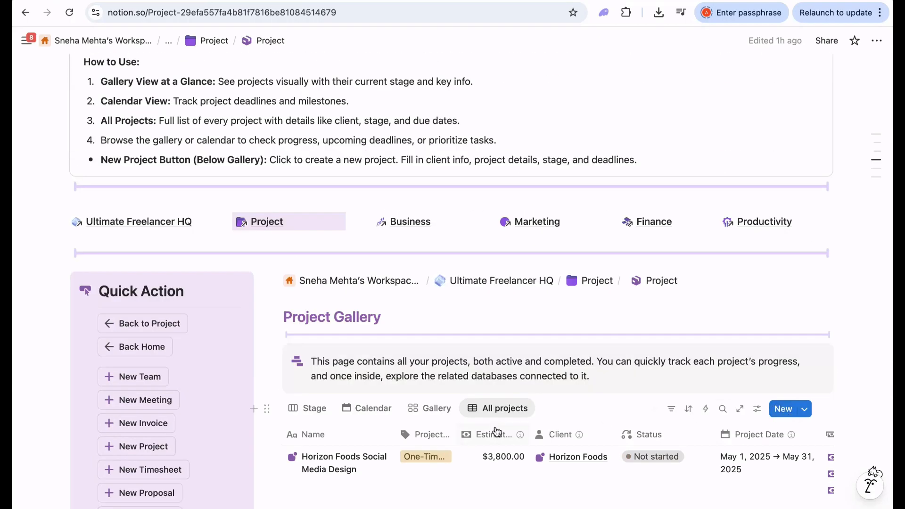
scroll(495, 432, down, 5)
scroll(354, 334, down, 5)
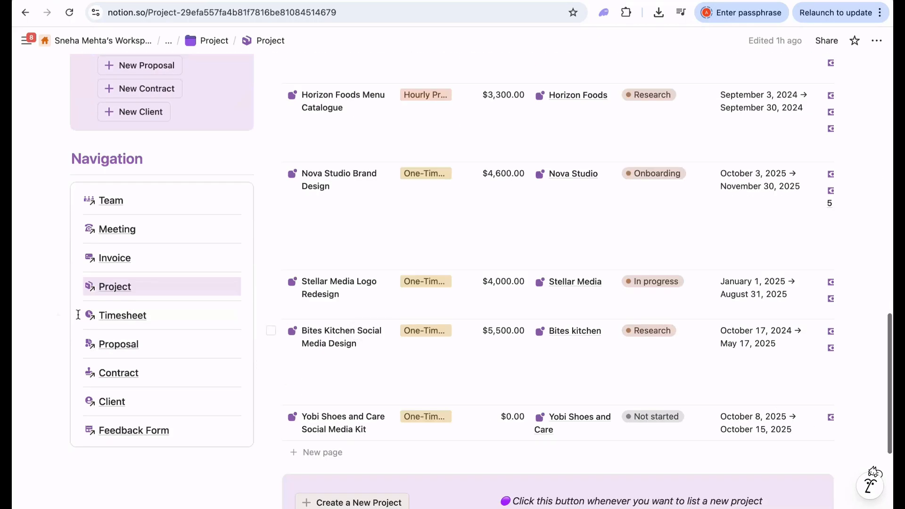
- Open the Timesheet page and scroll down to the Daily task timesheet
click(125, 317)
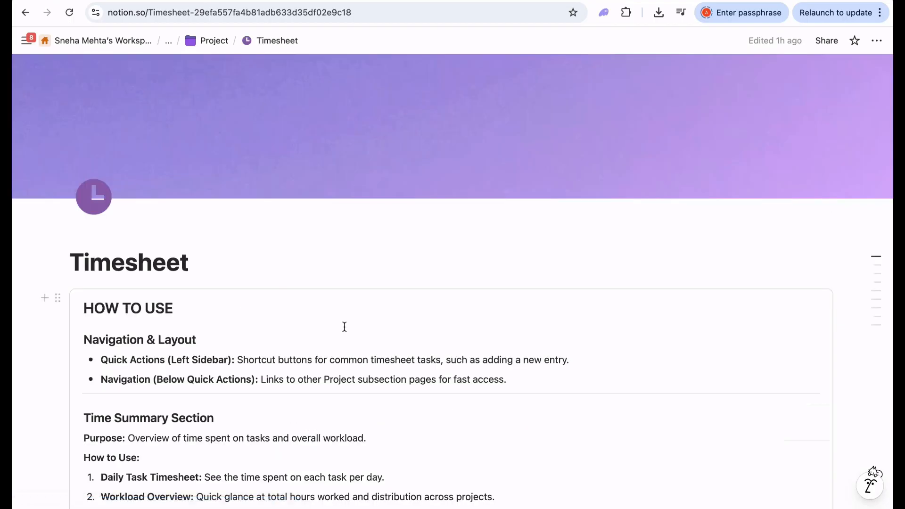
scroll(345, 326, down, 11)
scroll(345, 326, down, 6)
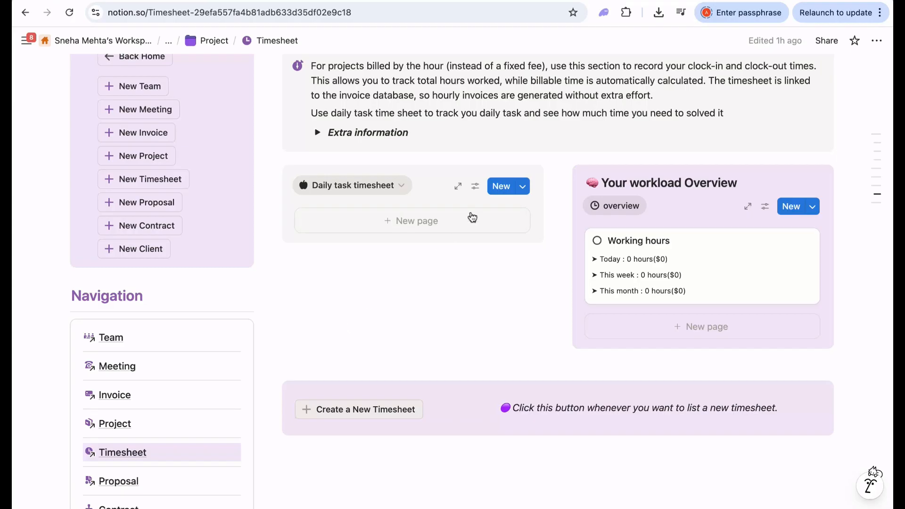
- Add a new Daily task timesheet entry titled 'Logo Design'
click(505, 191)
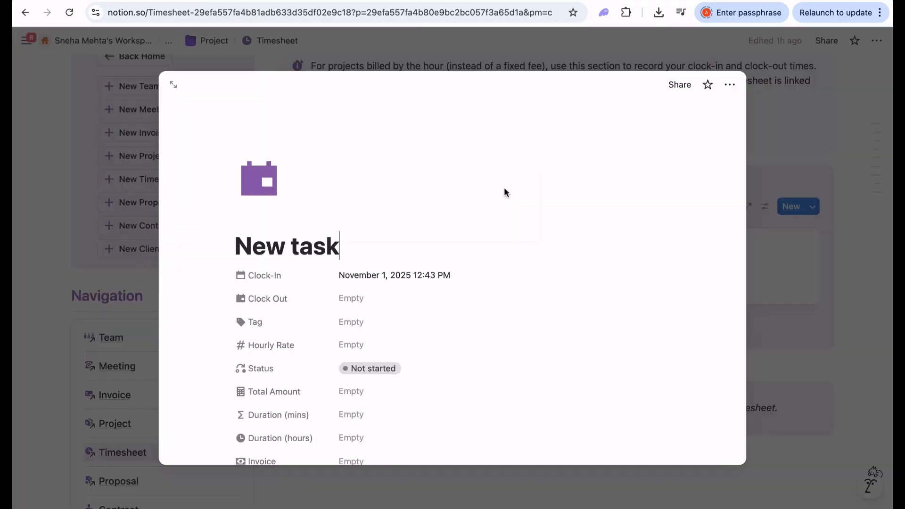
drag(355, 251, 253, 246)
click(253, 246)
drag(359, 247, 234, 245)
key(BackSpace)
text(Logo Di)
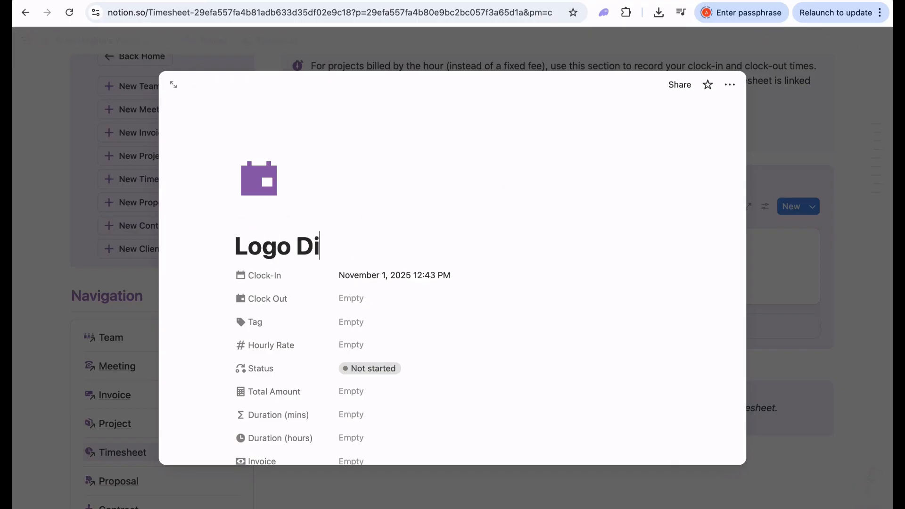
key(BackSpace)
text(esign)
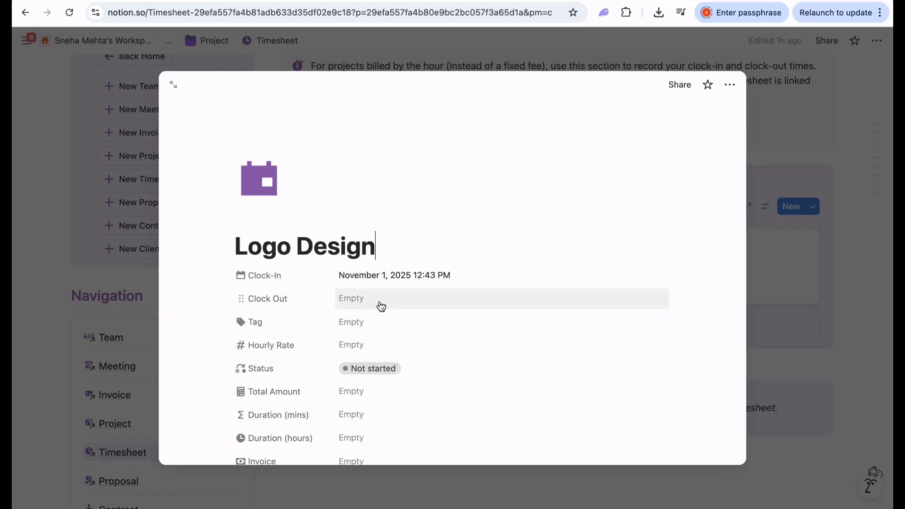
- Set Clock-In to November 1, 2025 at 1:00 PM
click(369, 274)
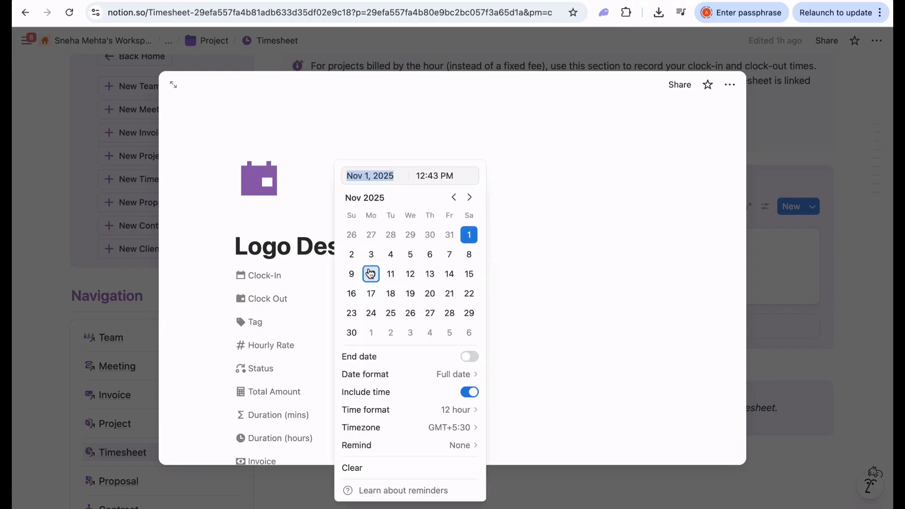
click(470, 236)
triple_click(429, 174)
text(1)
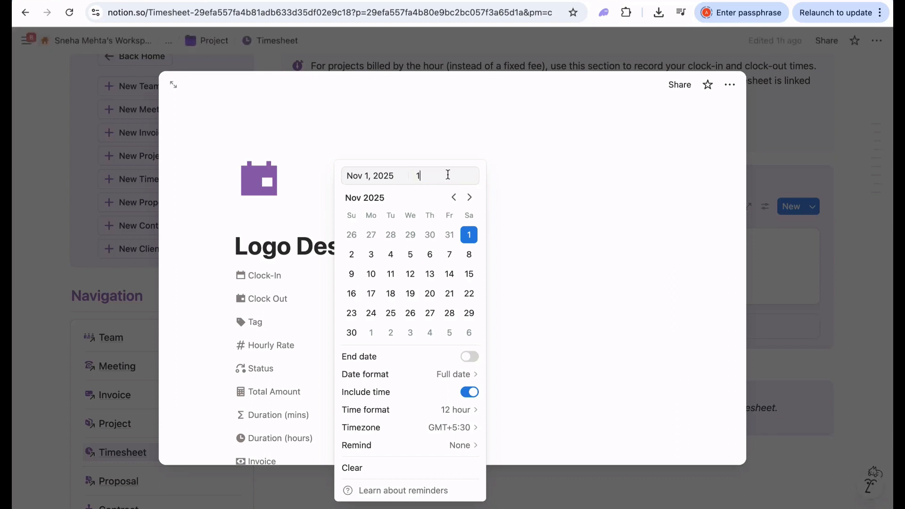
key(BackSpace)
text(PM)
click(493, 277)
- Set Clock Out to November 1, 2025 at 3:00 PM in 12-hour format
click(383, 301)
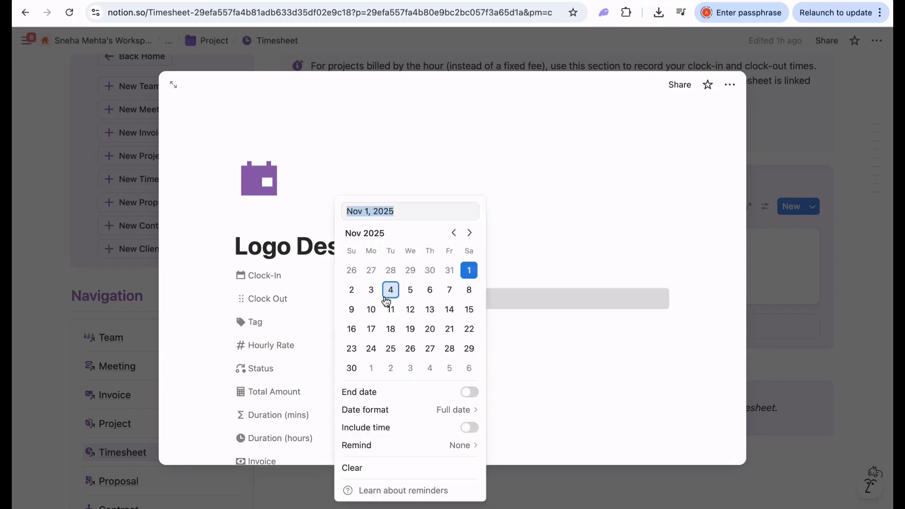
click(467, 273)
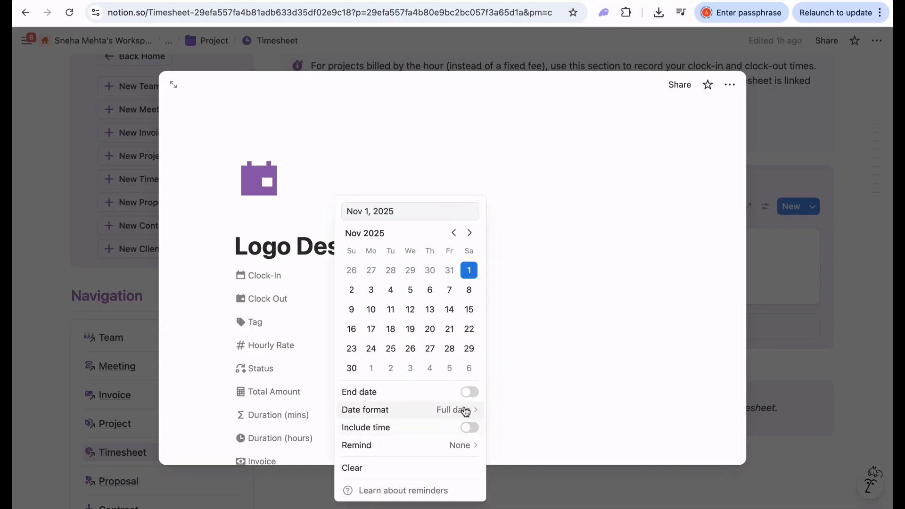
click(469, 427)
double_click(443, 173)
click(464, 410)
click(511, 429)
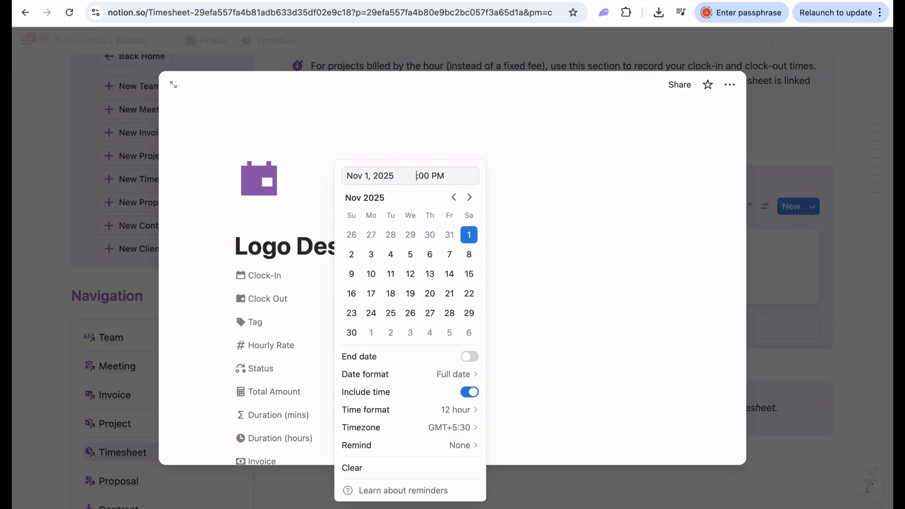
click(517, 215)
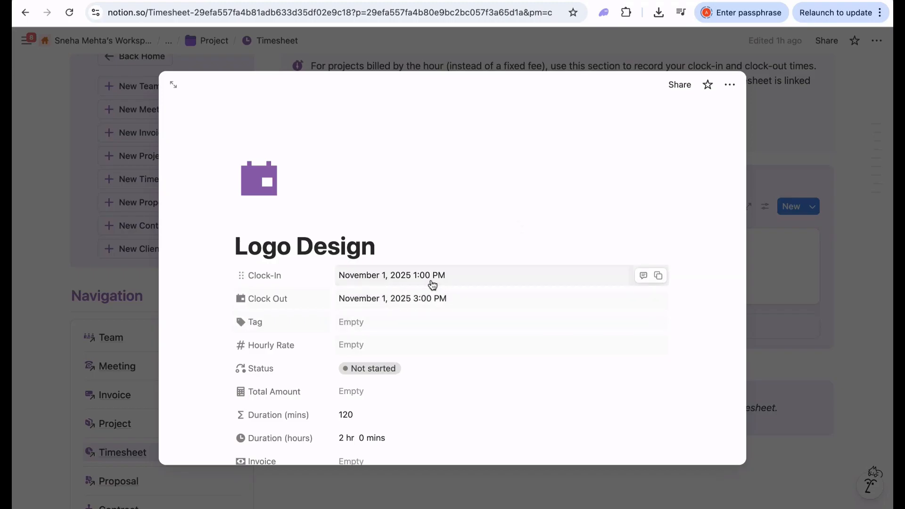
- Tag the Logo Design entry Unbilled with a $55.00 hourly rate
click(384, 320)
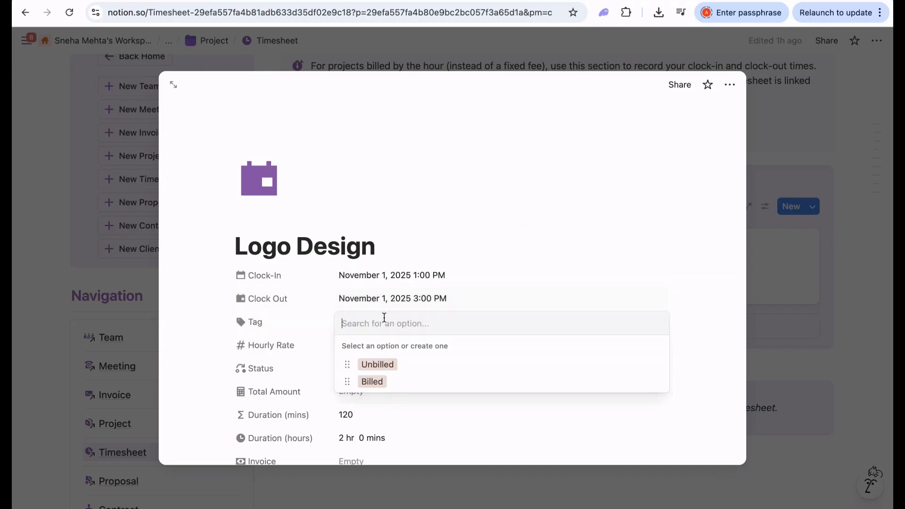
click(377, 365)
scroll(389, 371, down, 3)
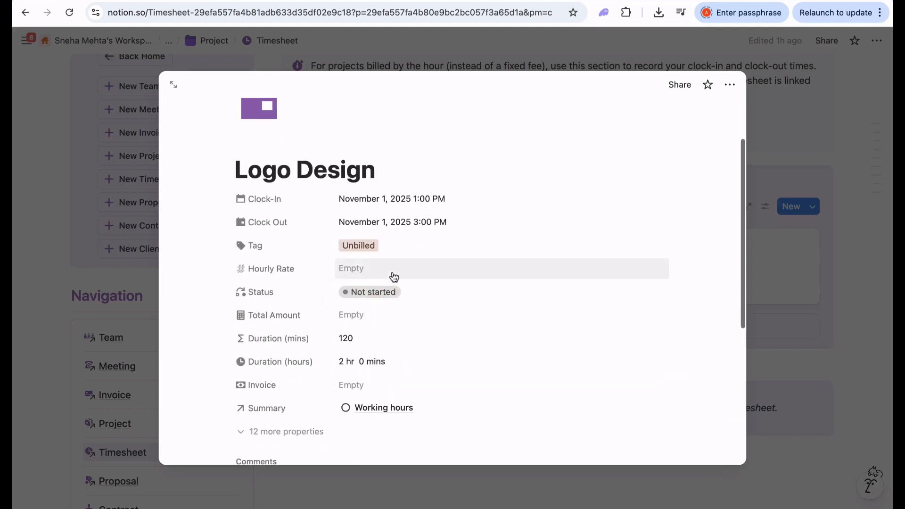
click(392, 271)
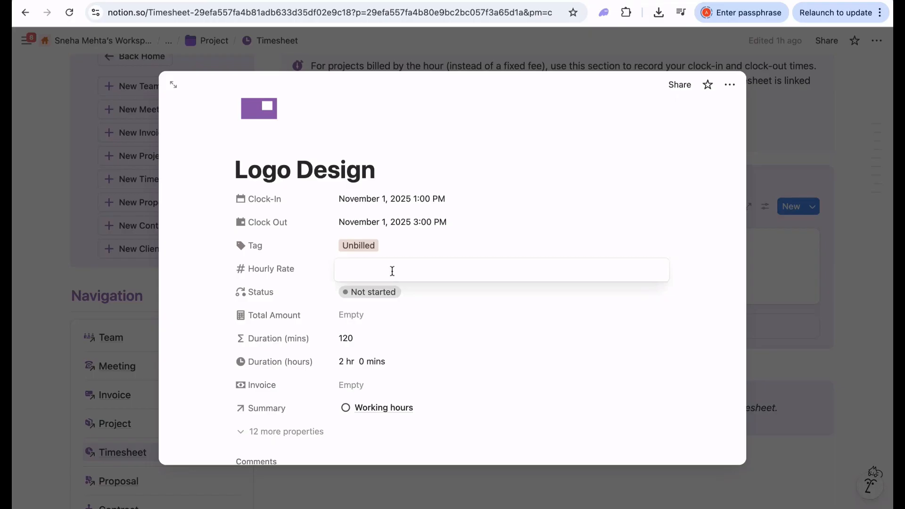
text(55)
click(190, 319)
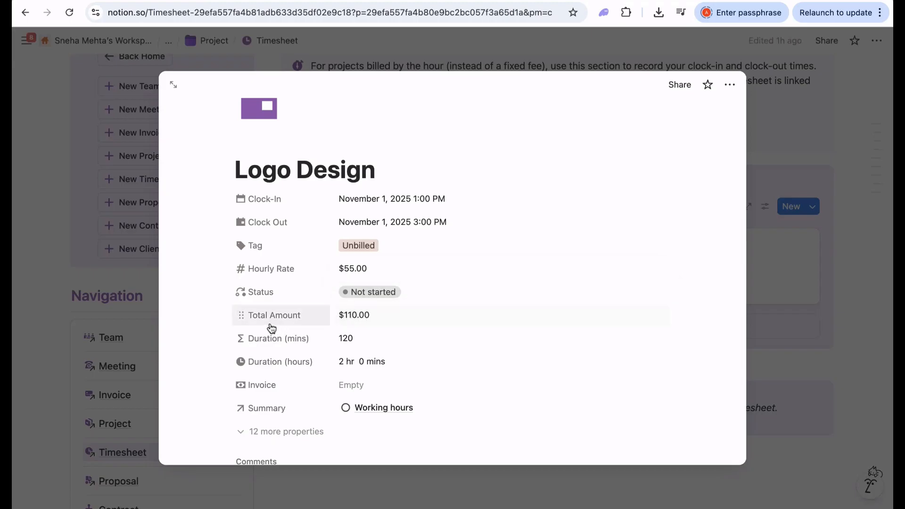
- Set the entry's status to Active and close it back to Timesheet
click(382, 293)
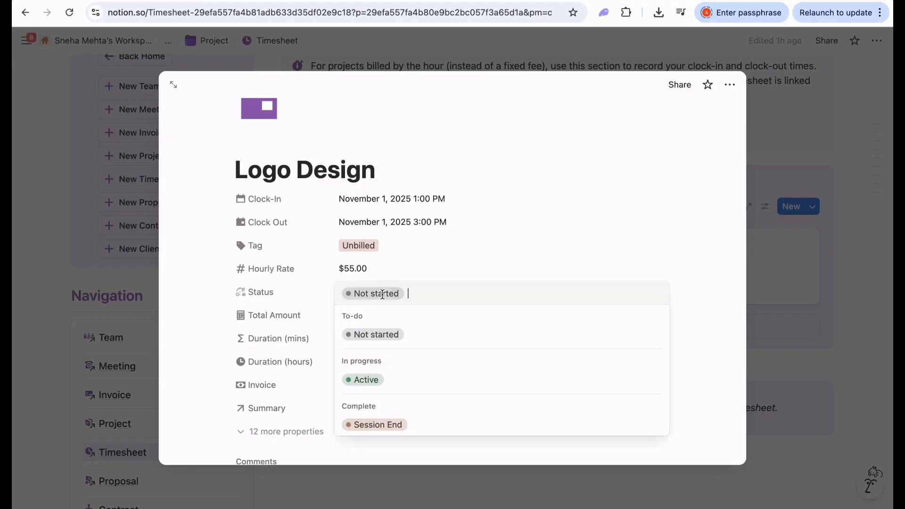
click(372, 380)
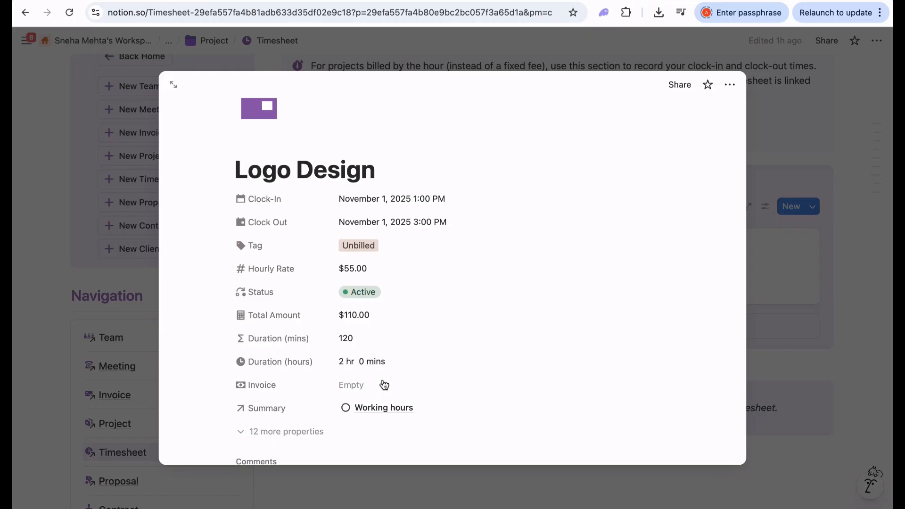
scroll(395, 347, down, 3)
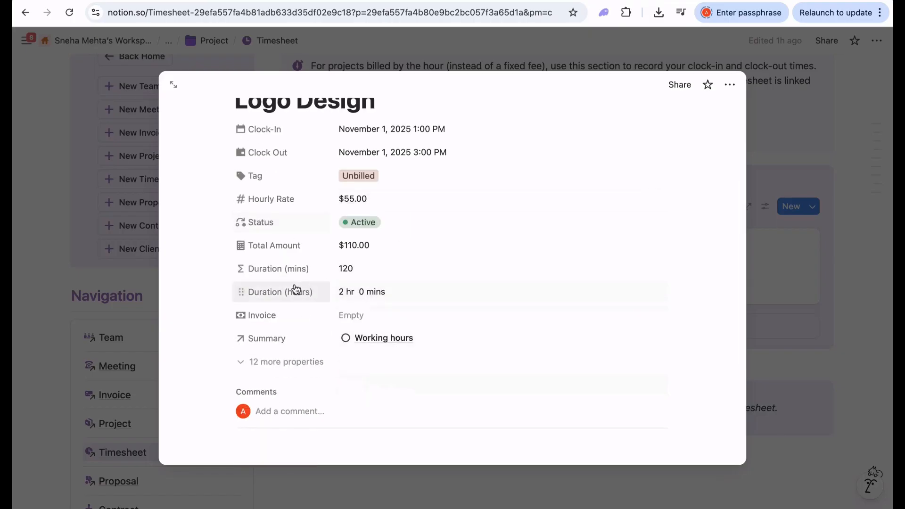
click(45, 207)
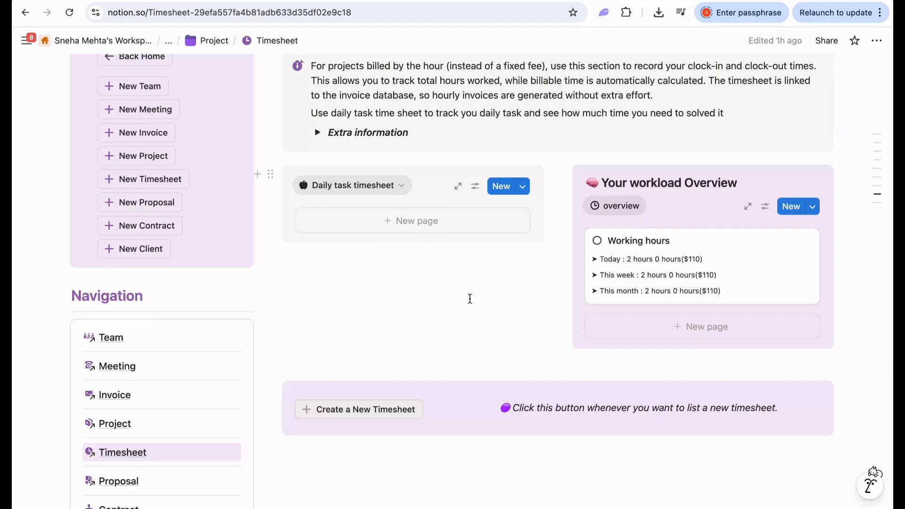
- Switch the Timesheet database from This month to the All view, then go to Proposal
scroll(388, 318, up, 2)
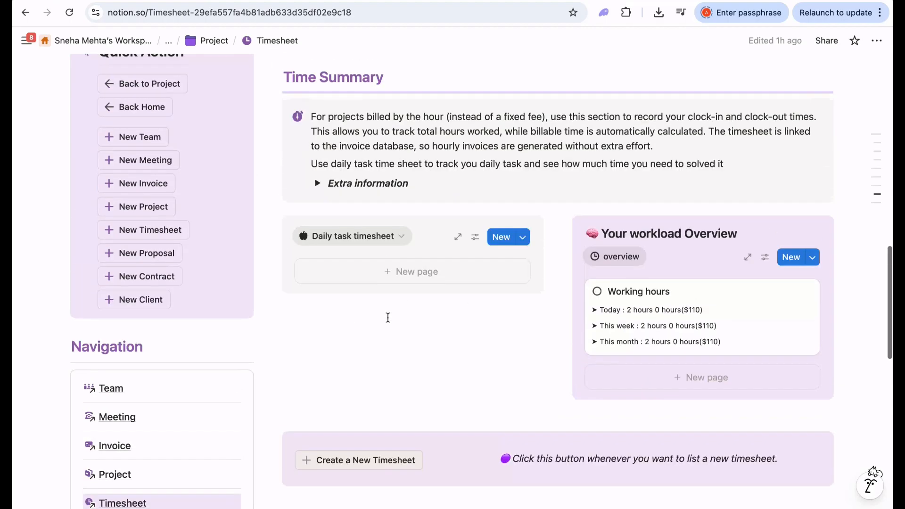
scroll(387, 317, down, 10)
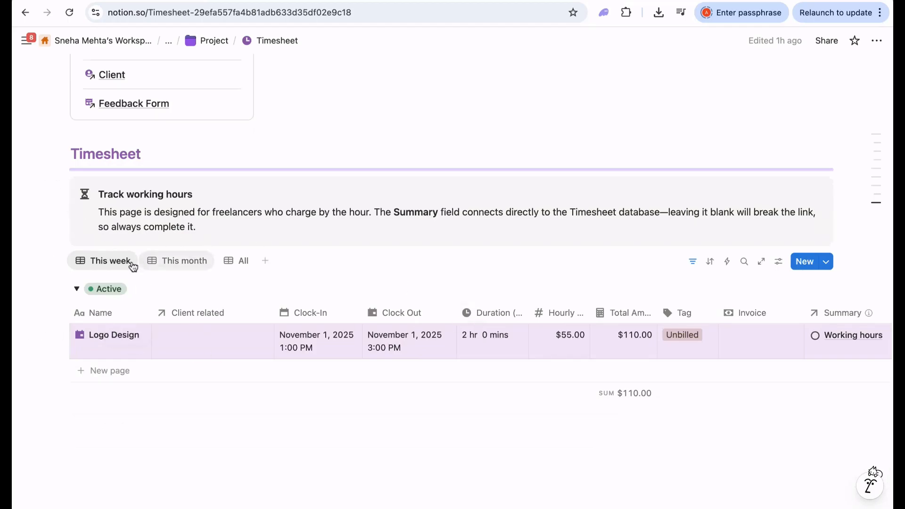
click(177, 265)
click(240, 260)
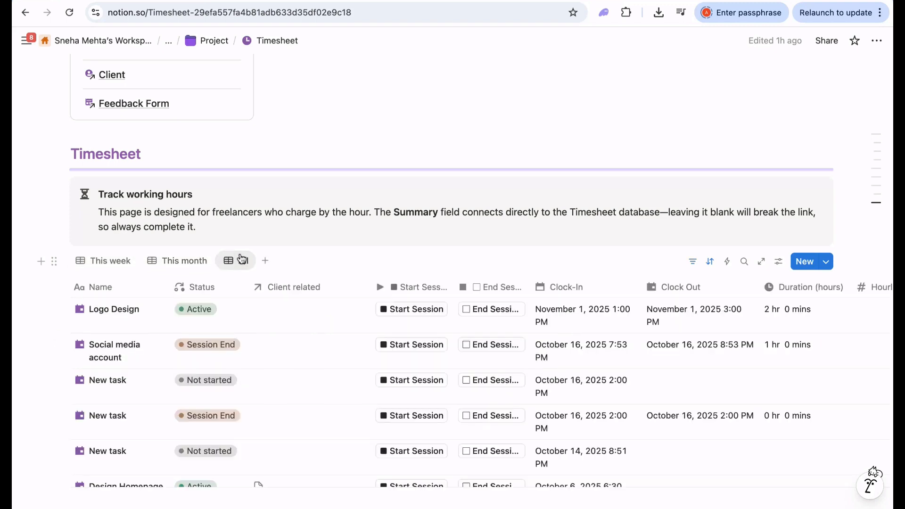
scroll(272, 362, down, 6)
scroll(273, 362, down, 7)
scroll(272, 361, up, 7)
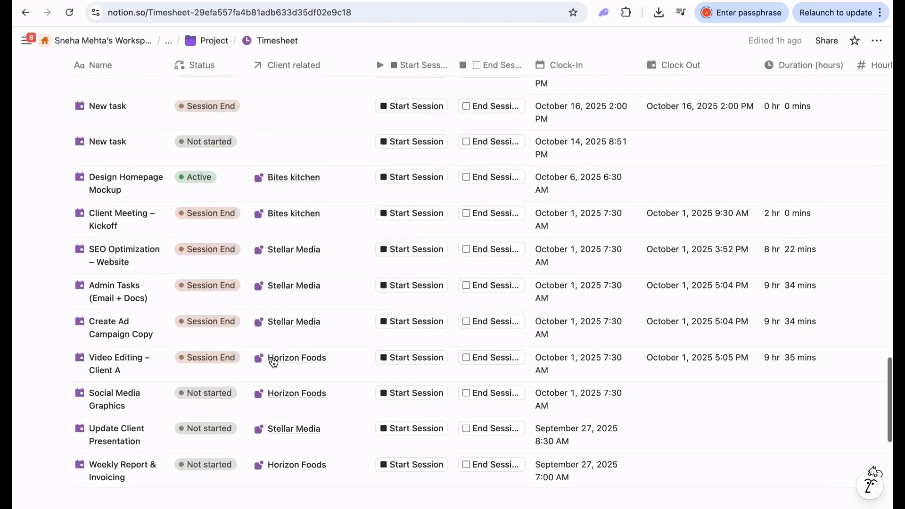
scroll(273, 361, up, 9)
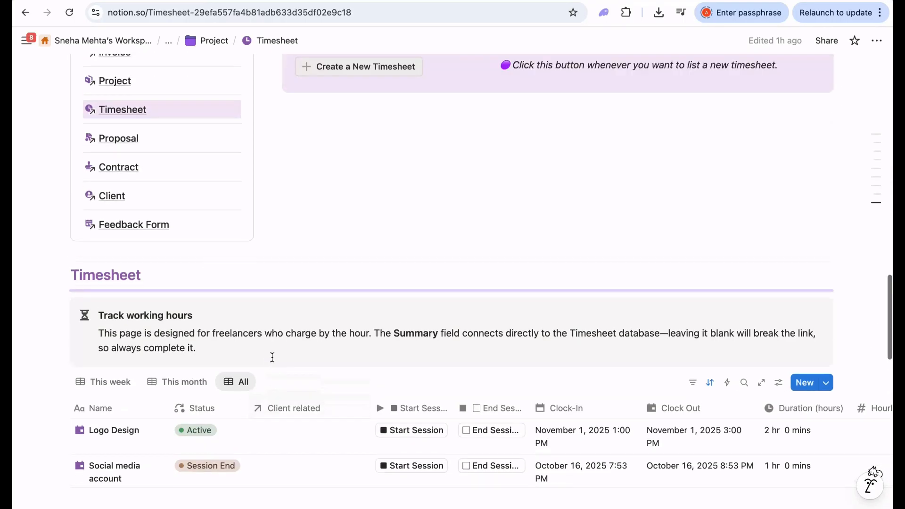
click(126, 144)
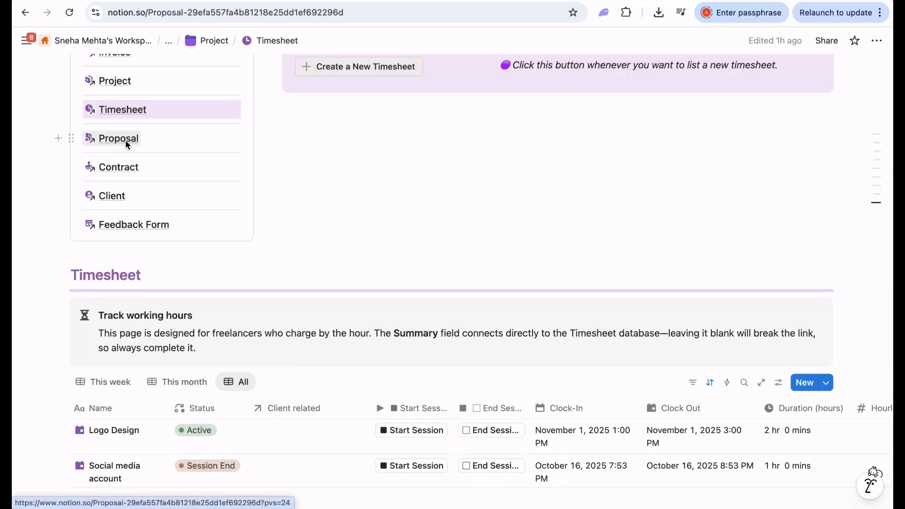
- Switch the Proposal Gallery to Gallery view, then to the All proposal table
scroll(329, 318, down, 10)
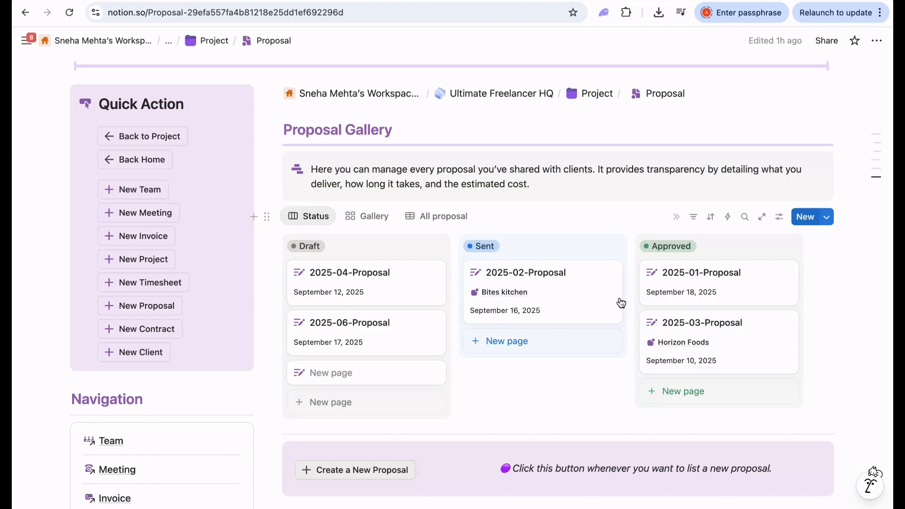
scroll(569, 332, down, 2)
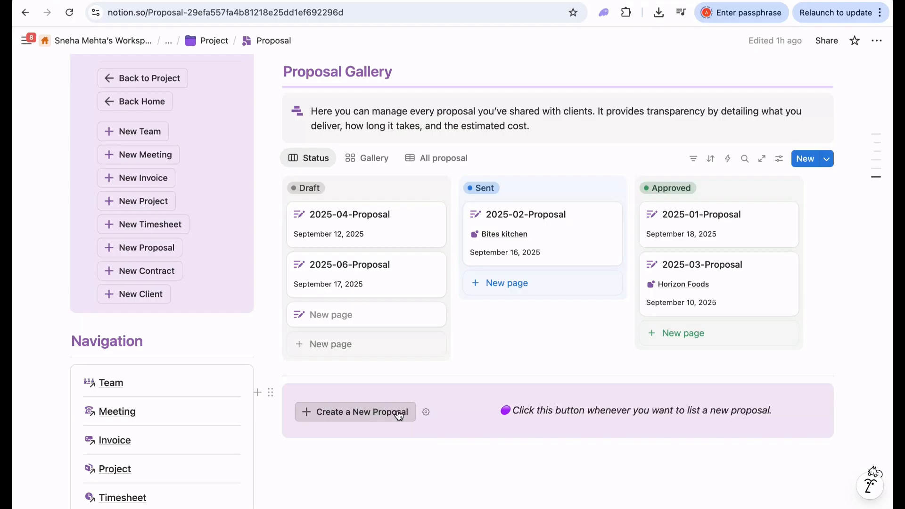
click(374, 160)
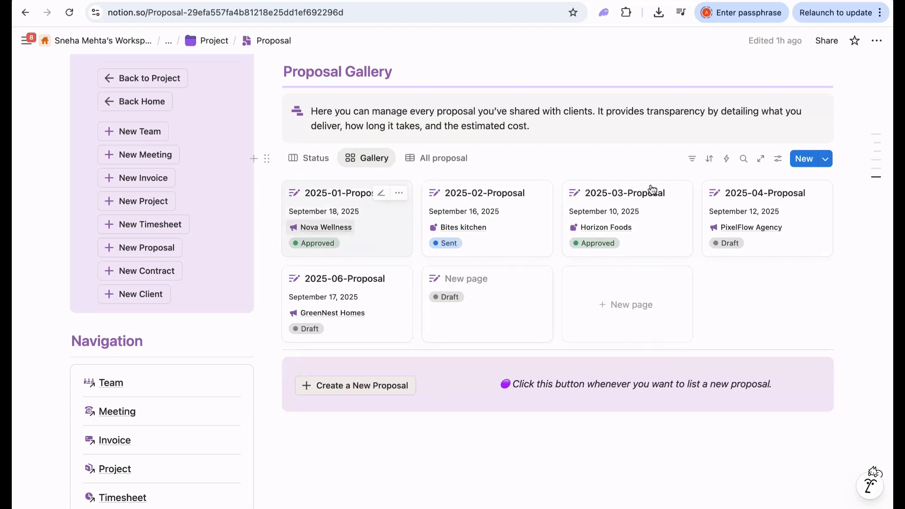
click(442, 160)
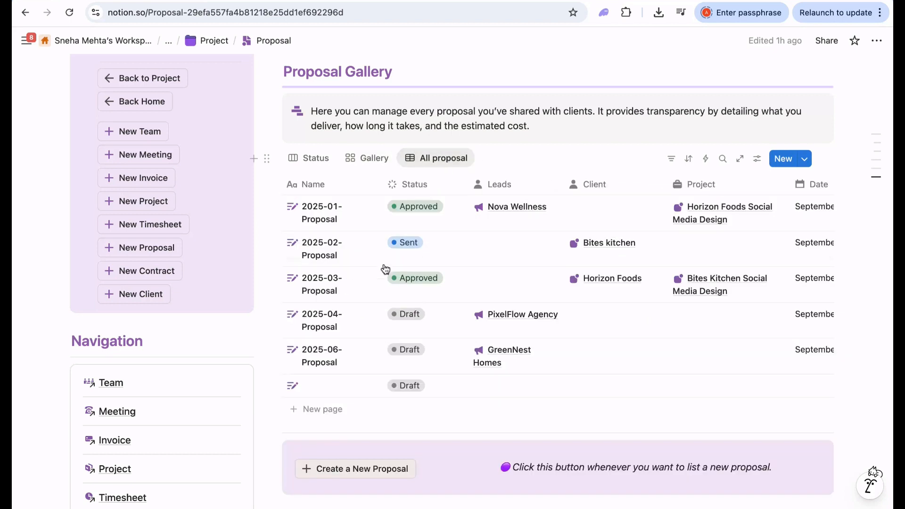
scroll(356, 337, down, 6)
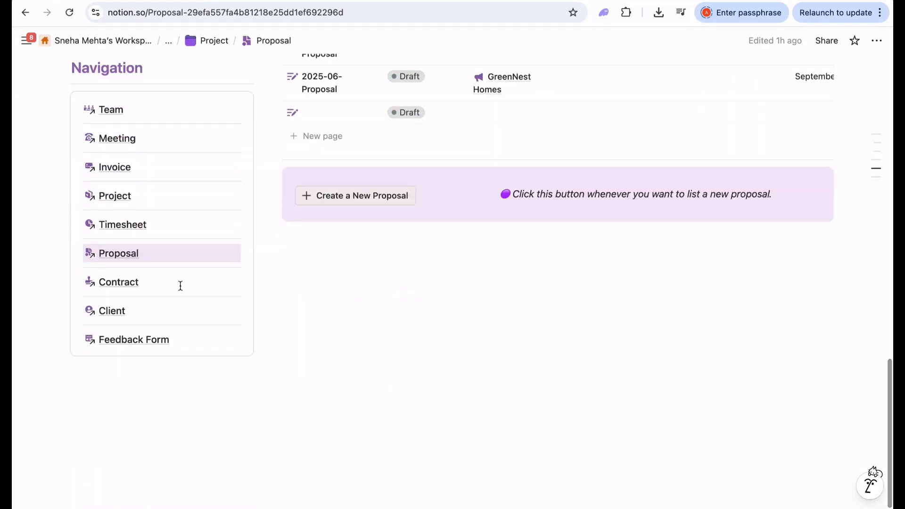
- Open the Contract page and switch its board to Gallery, then the All contract table
click(128, 281)
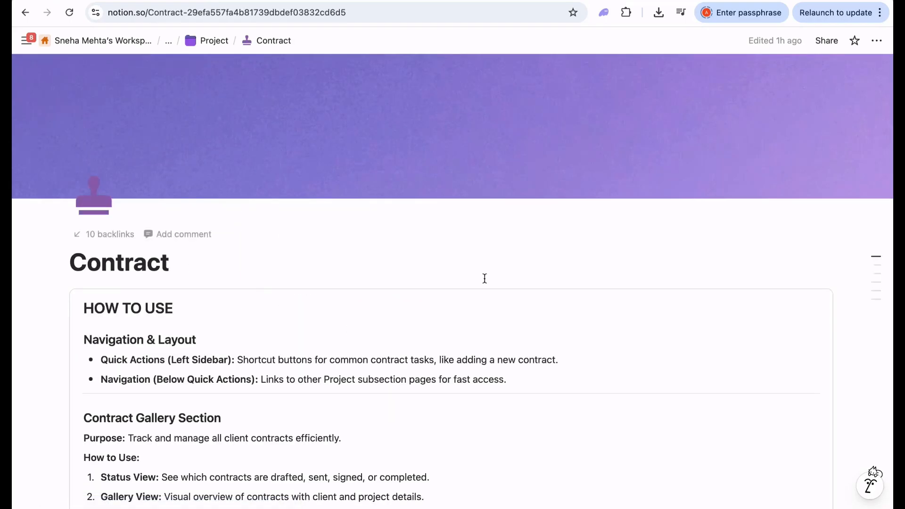
scroll(488, 280, down, 10)
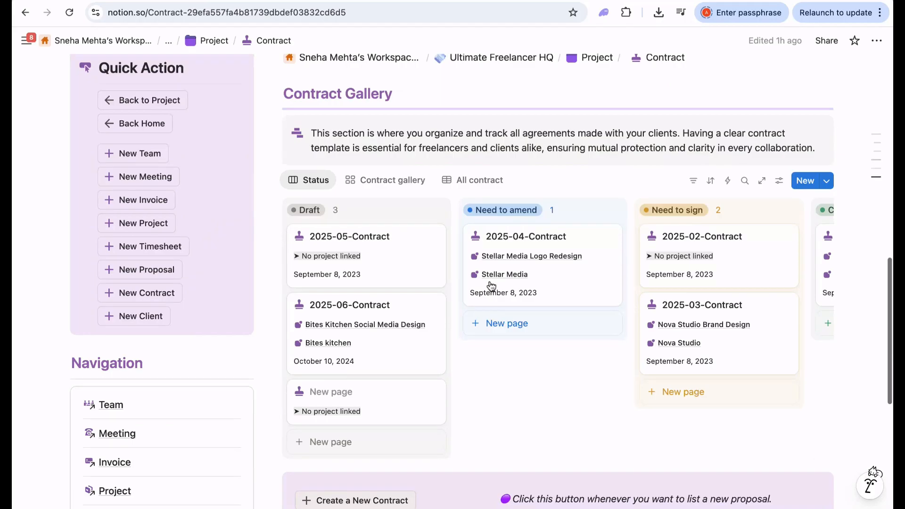
scroll(489, 283, down, 3)
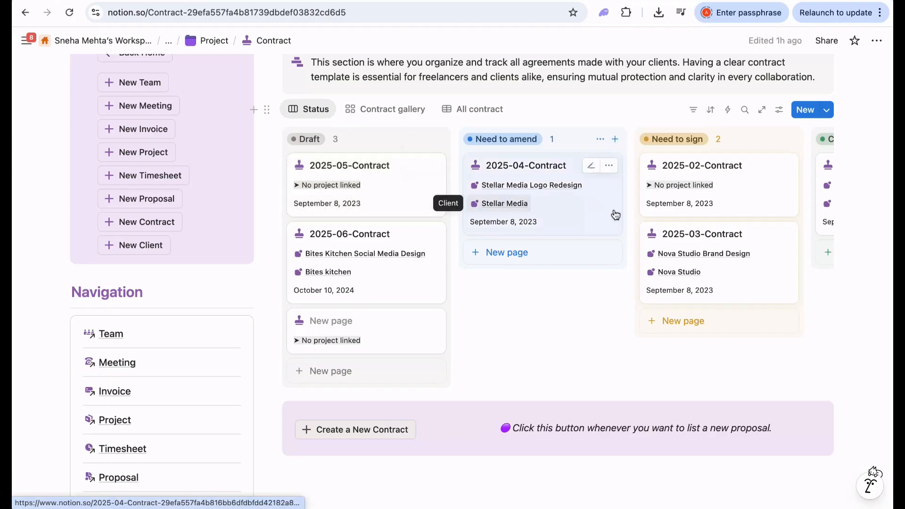
scroll(615, 214, right, 3)
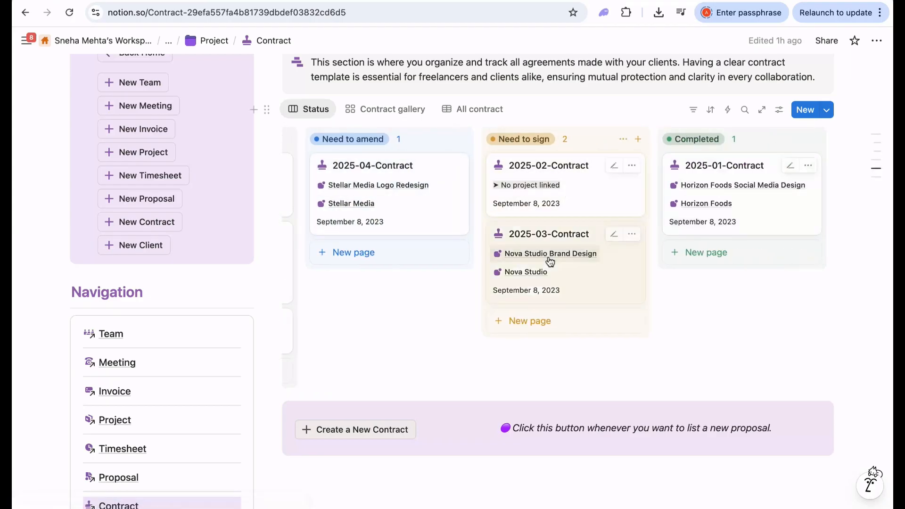
click(402, 114)
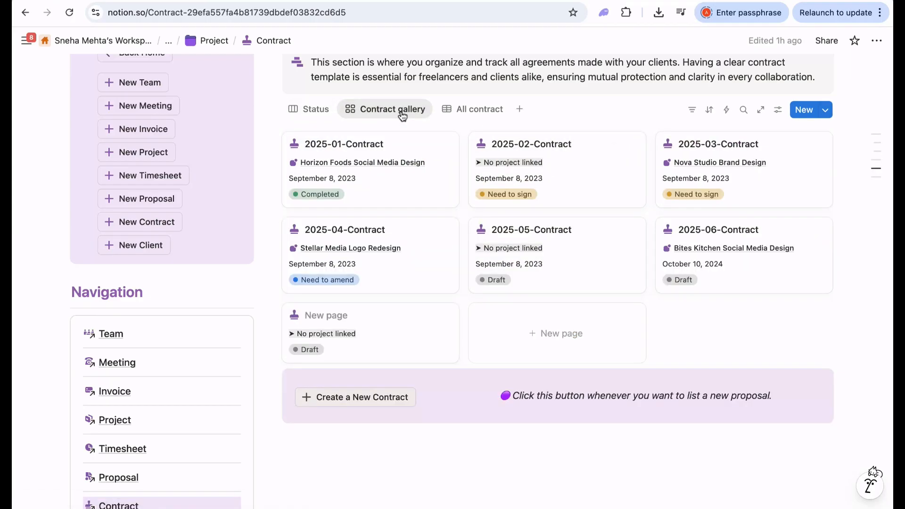
click(481, 110)
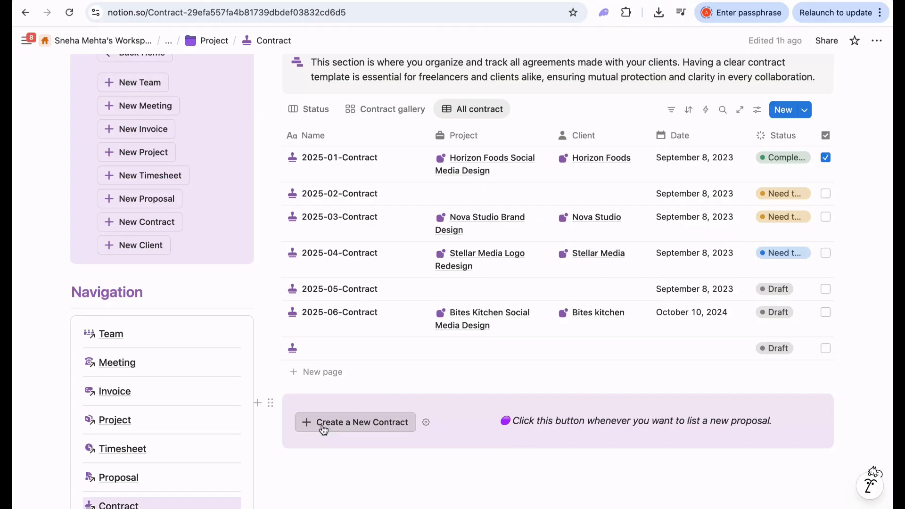
scroll(417, 339, down, 3)
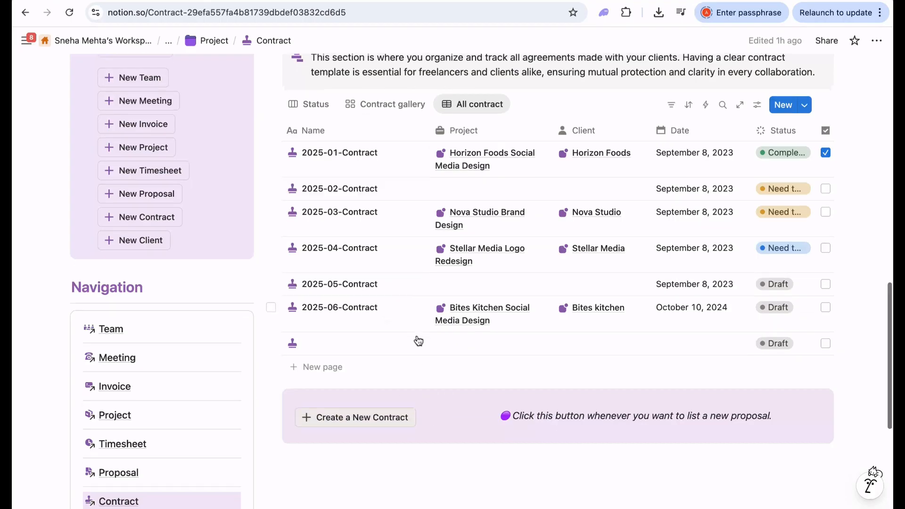
- Open the Client page and scroll across its Client Gallery status board
mouse_move(106, 398)
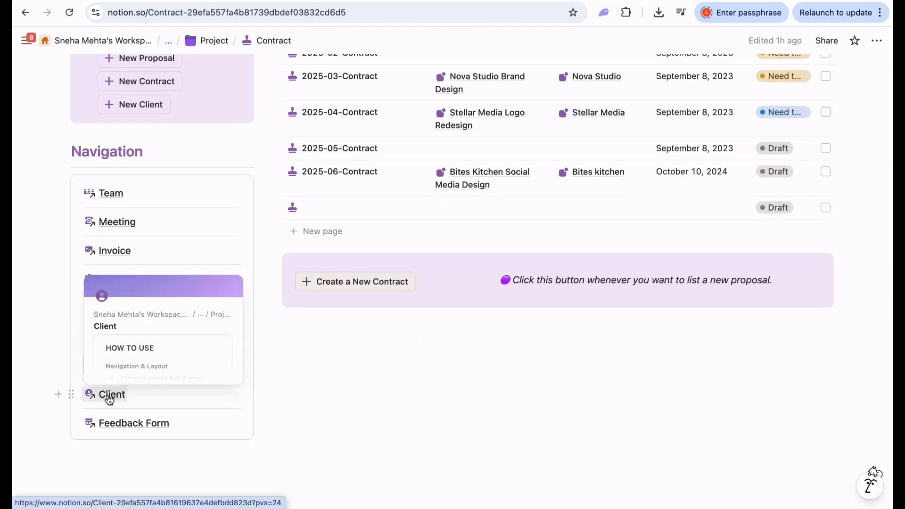
click(112, 396)
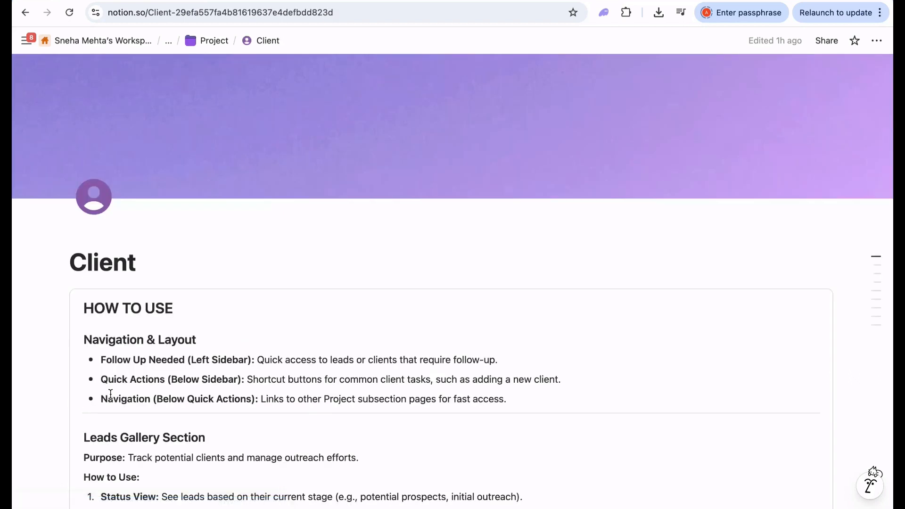
scroll(372, 371, down, 15)
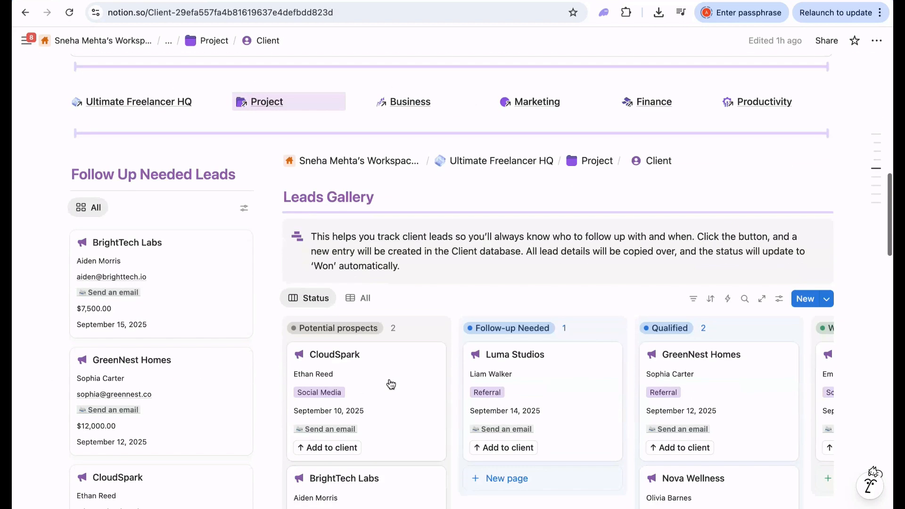
scroll(390, 384, down, 2)
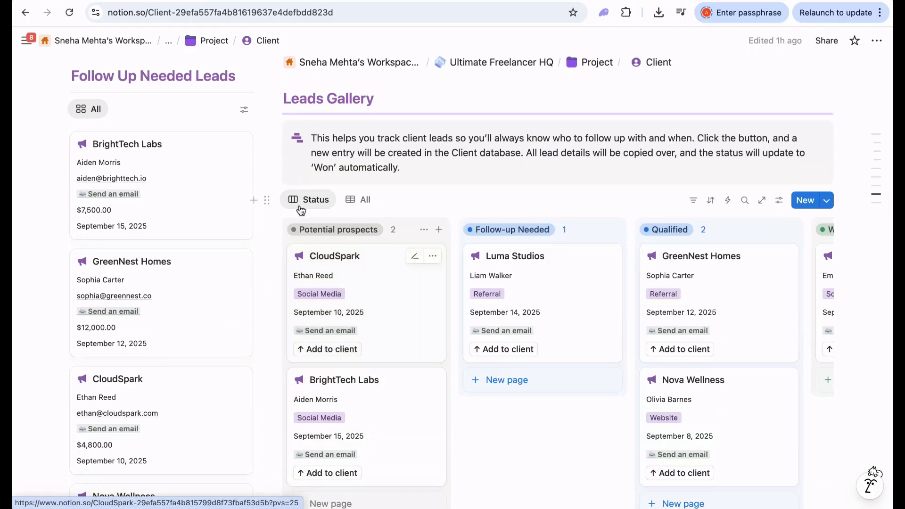
scroll(341, 403, down, 2)
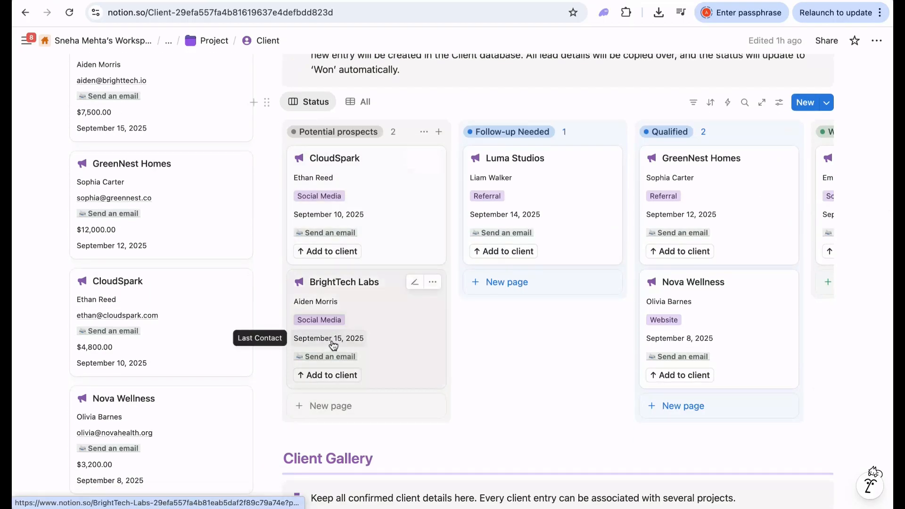
scroll(637, 222, right, 3)
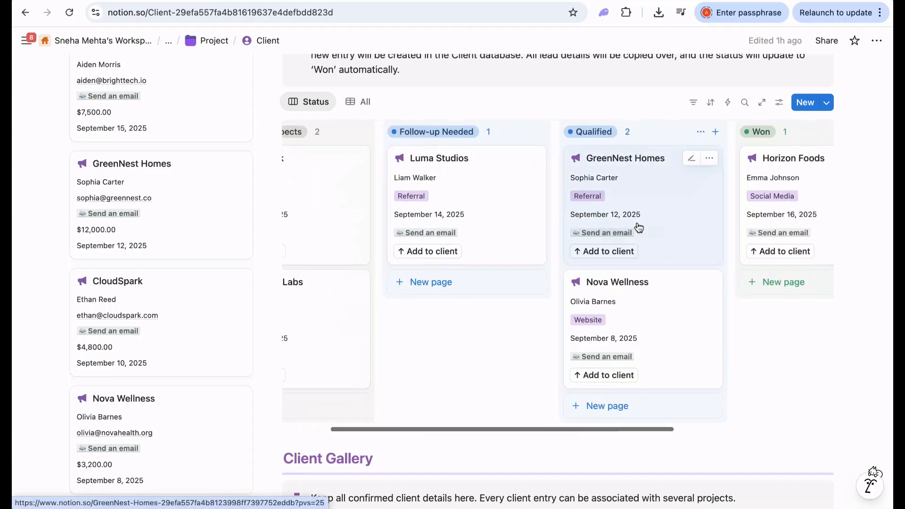
scroll(637, 228, right, 5)
- Show the Leads Gallery as an All table and scroll down to Navigation
click(364, 103)
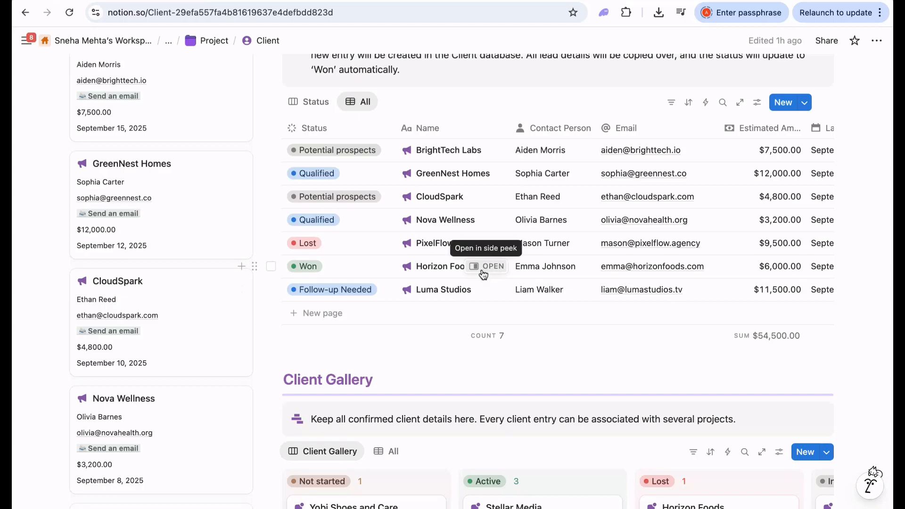
scroll(484, 273, down, 4)
scroll(566, 390, down, 2)
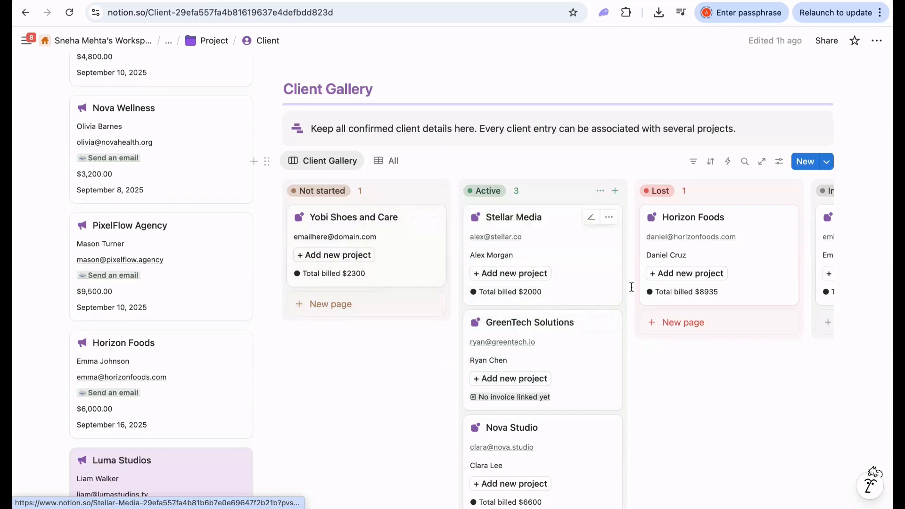
scroll(632, 292, right, 3)
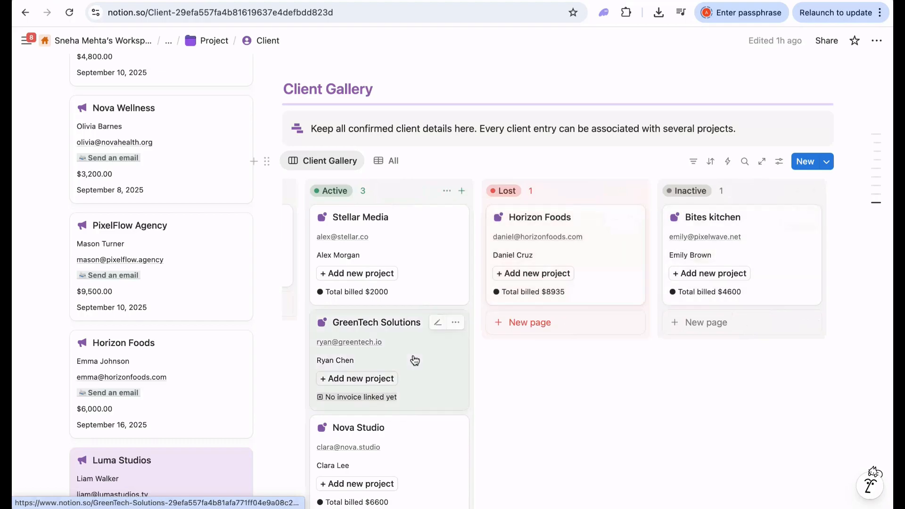
scroll(414, 358, down, 6)
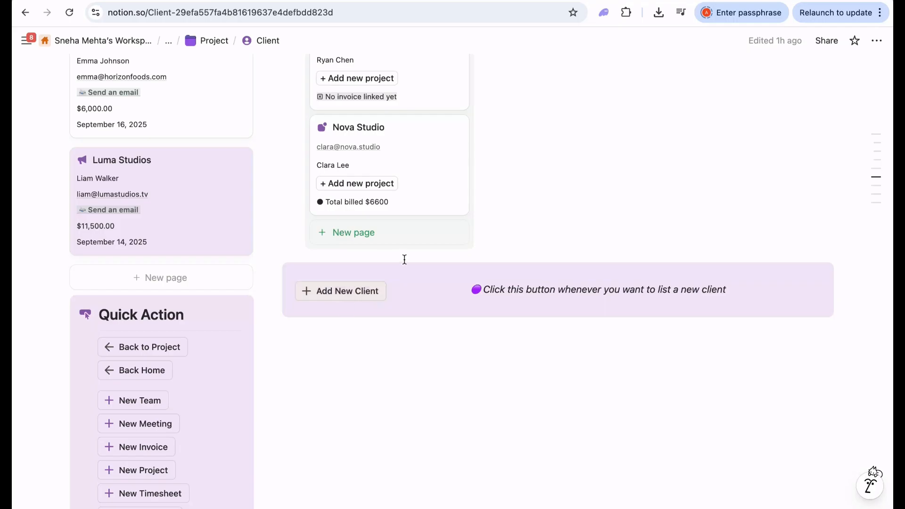
scroll(404, 259, down, 8)
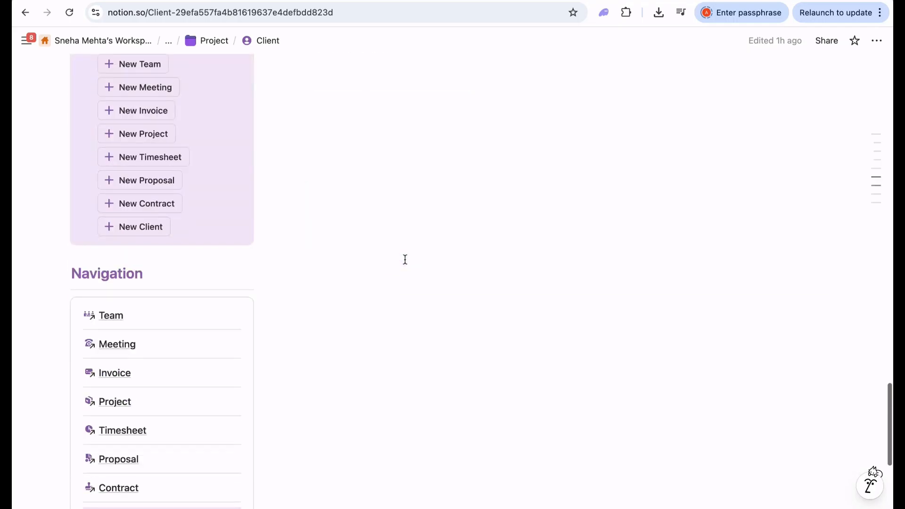
scroll(289, 341, down, 4)
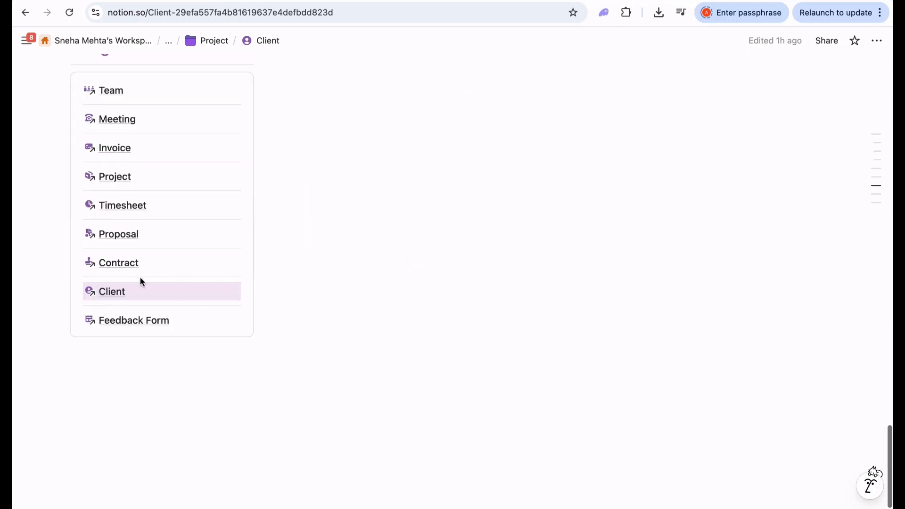
- Open the Feedback Form page and read through the Client Feedback Form questions
click(134, 324)
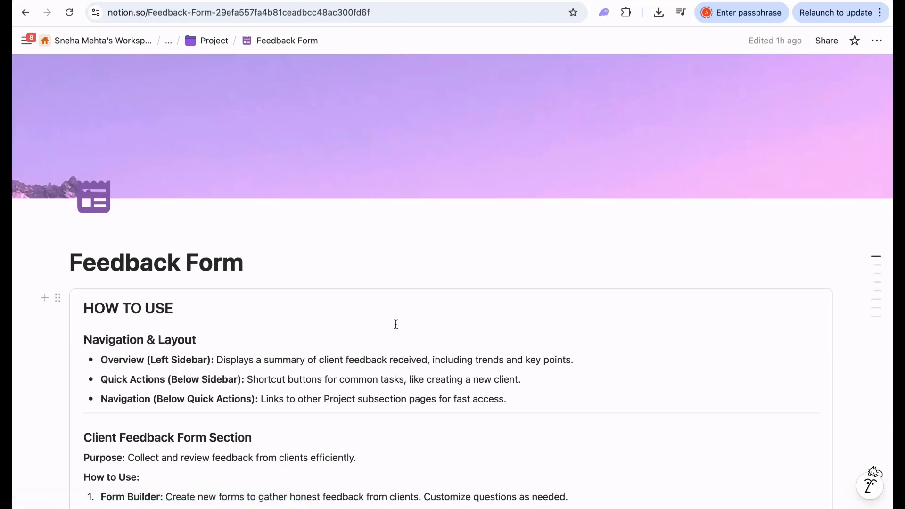
scroll(395, 324, down, 15)
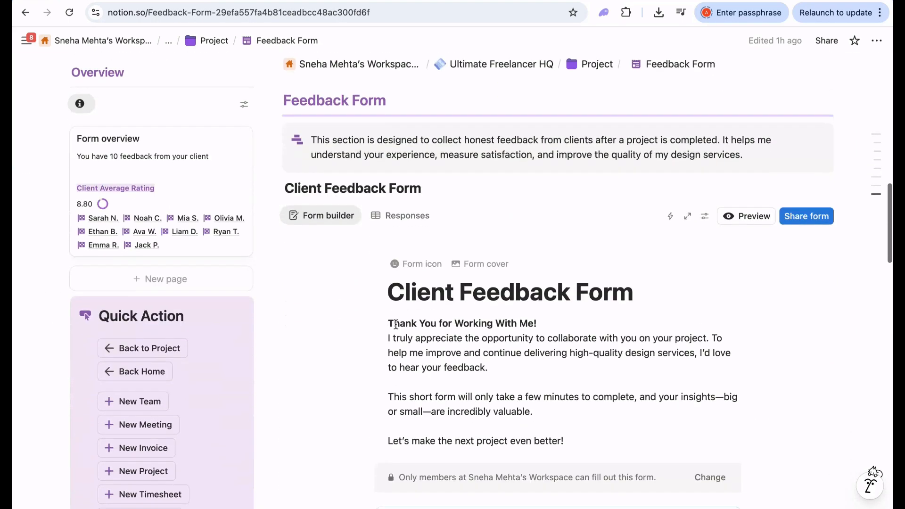
scroll(395, 324, down, 8)
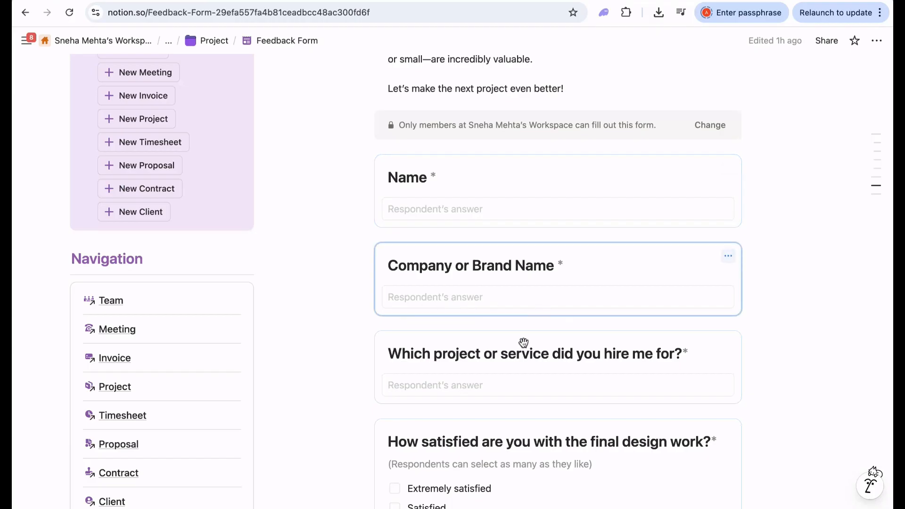
scroll(523, 342, down, 5)
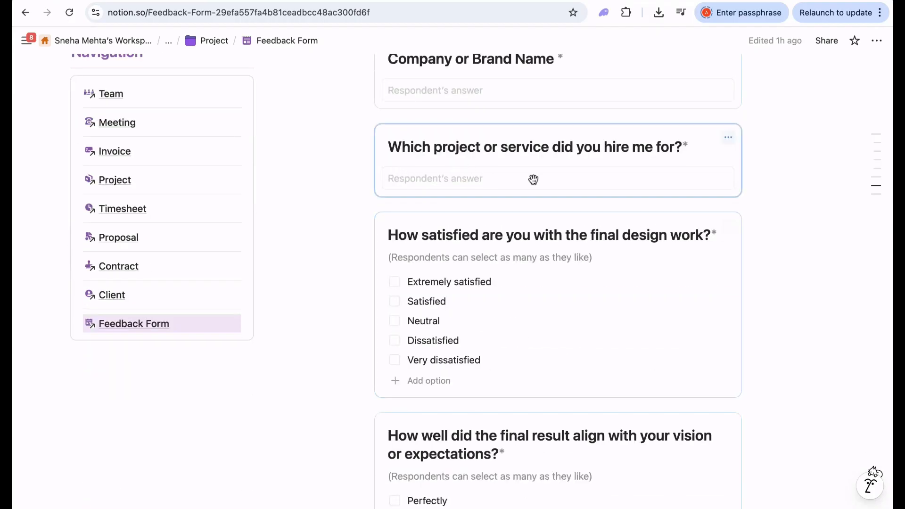
scroll(495, 264, down, 2)
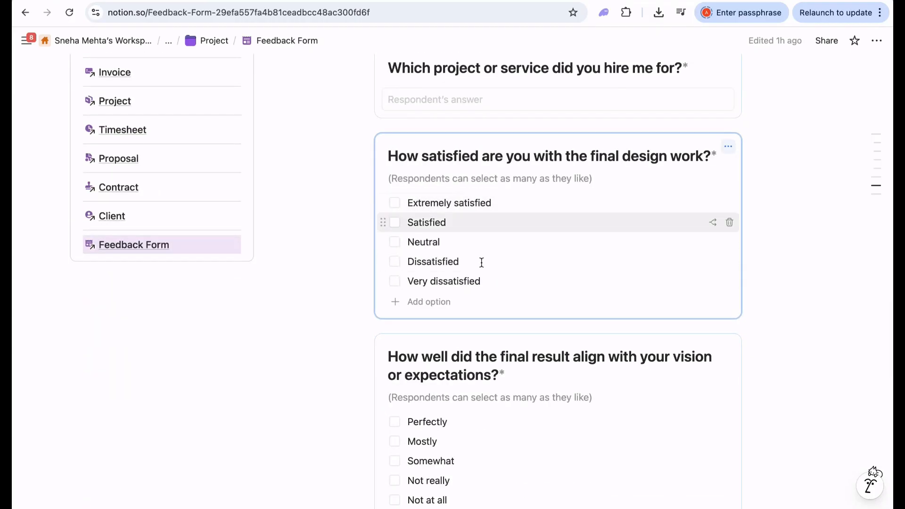
scroll(481, 261, down, 3)
scroll(468, 303, down, 3)
scroll(477, 318, down, 8)
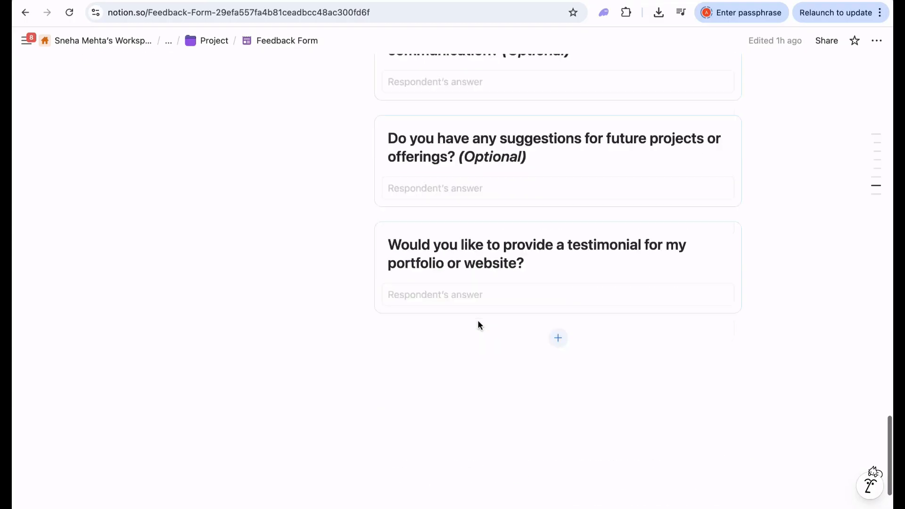
scroll(507, 313, up, 9)
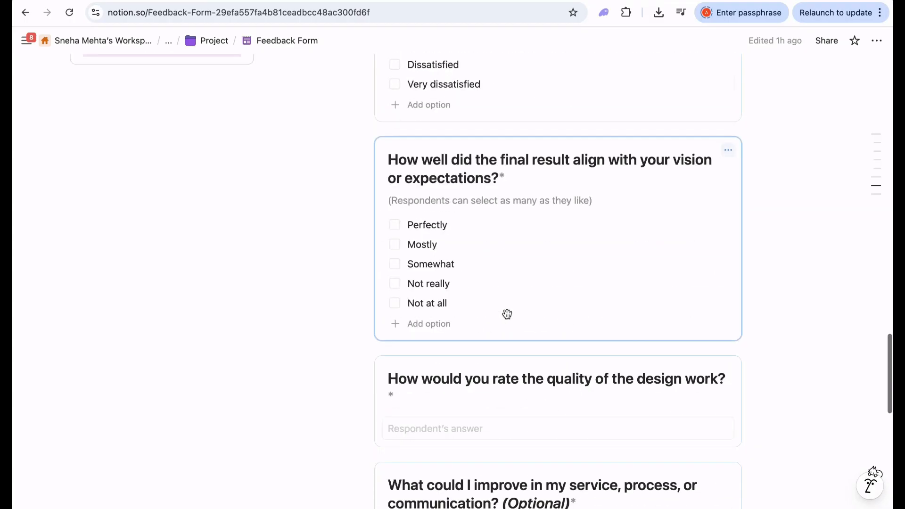
scroll(507, 313, down, 11)
scroll(507, 313, up, 20)
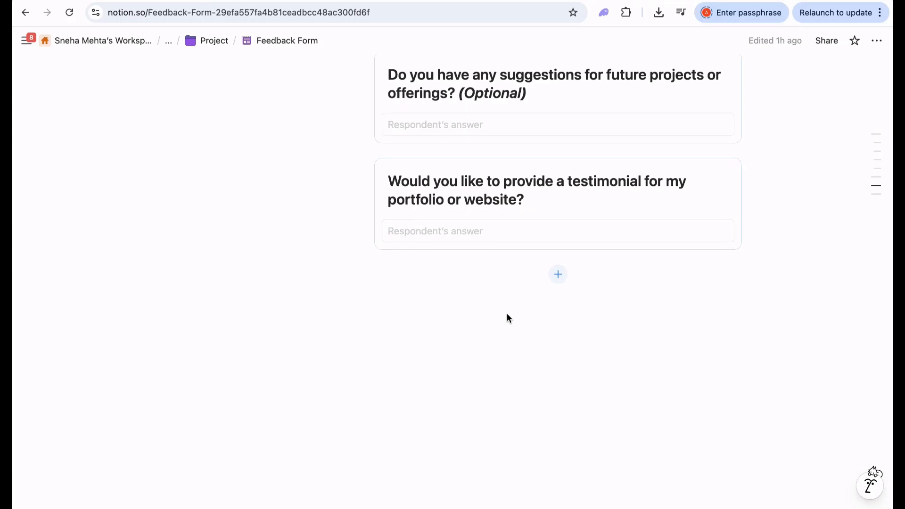
scroll(507, 313, up, 5)
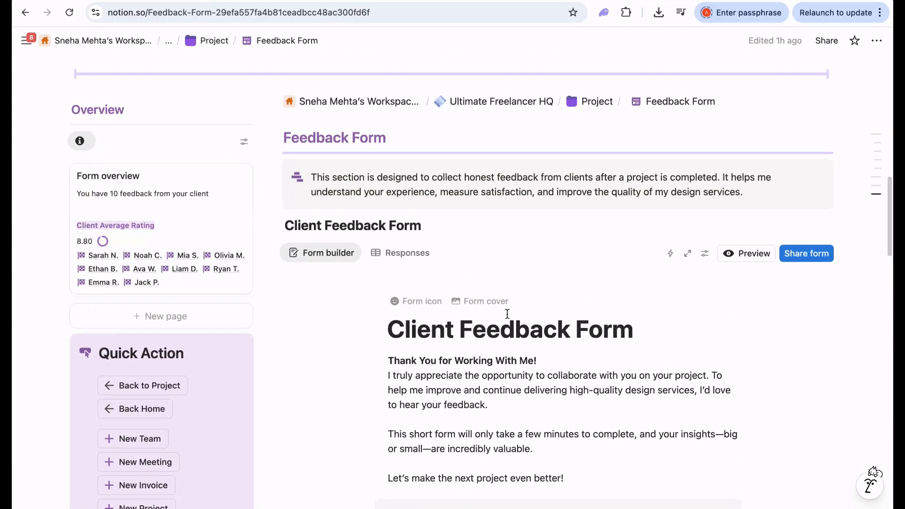
- Review the submitted client responses, then return to the form's questions in Form builder
click(407, 254)
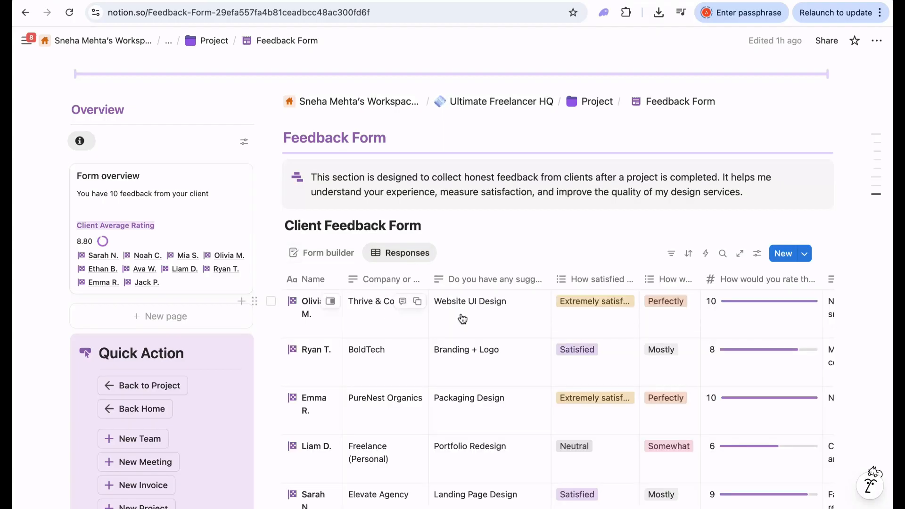
scroll(506, 388, down, 5)
scroll(506, 388, down, 6)
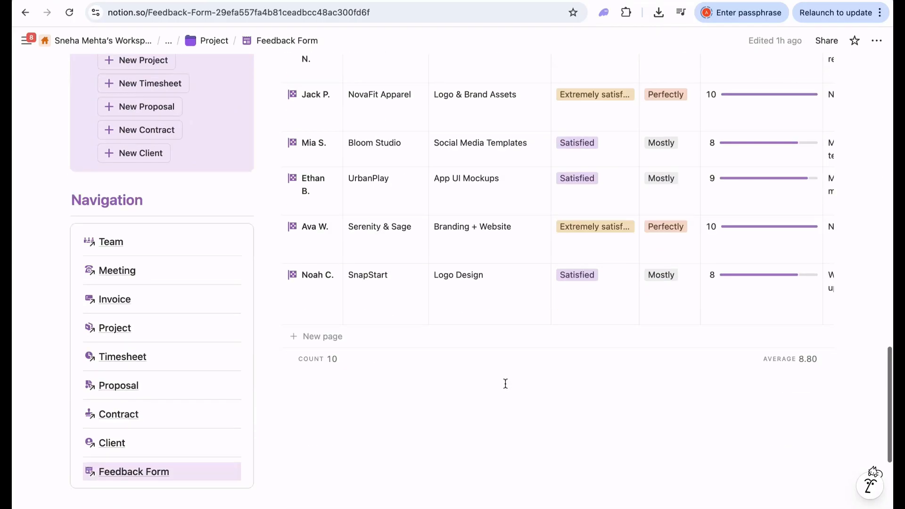
scroll(511, 243, up, 10)
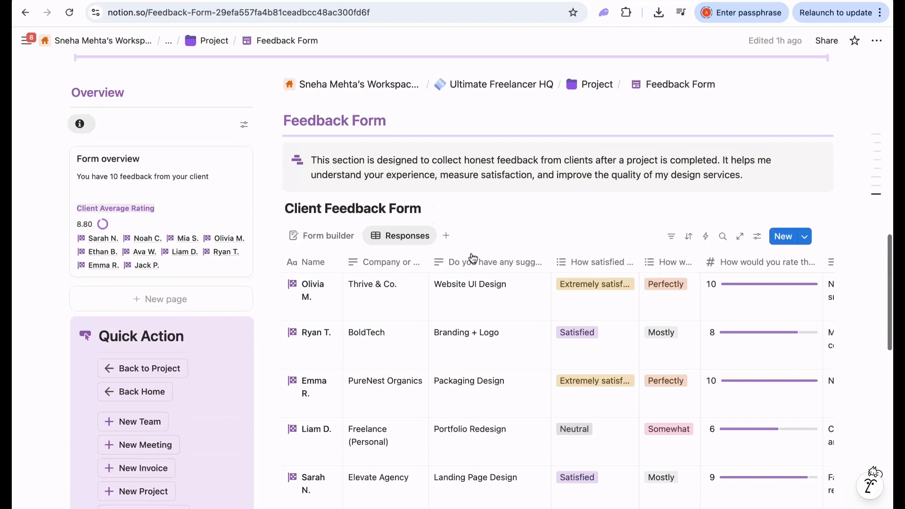
click(342, 241)
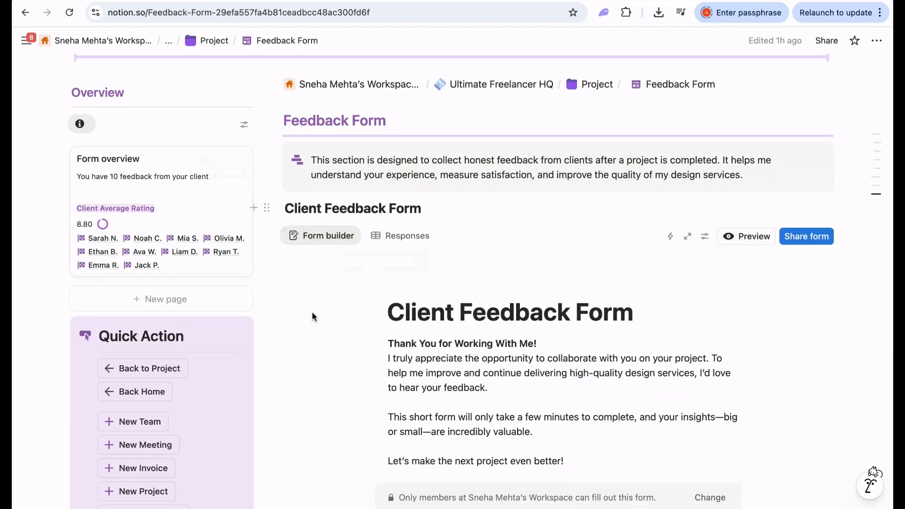
scroll(312, 311, up, 10)
scroll(312, 311, down, 5)
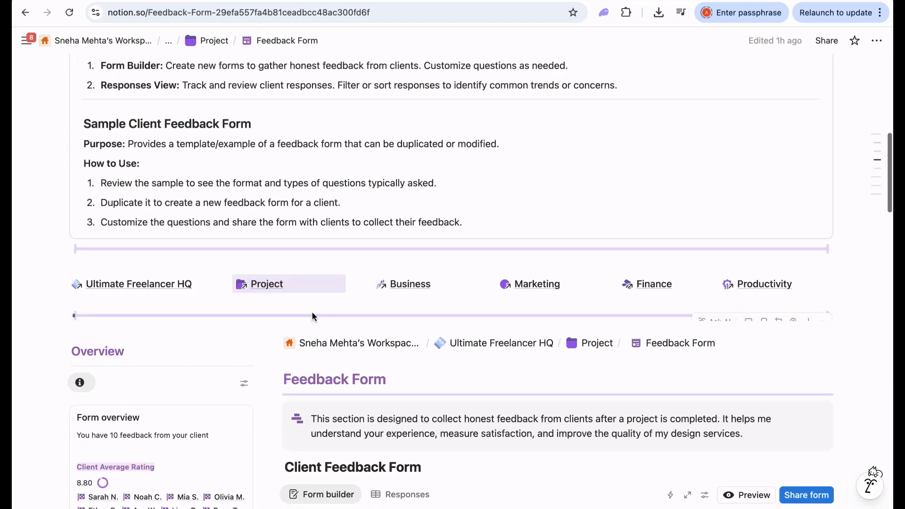
- Return to the Project page and scroll past the project cards to the Clients section
click(258, 286)
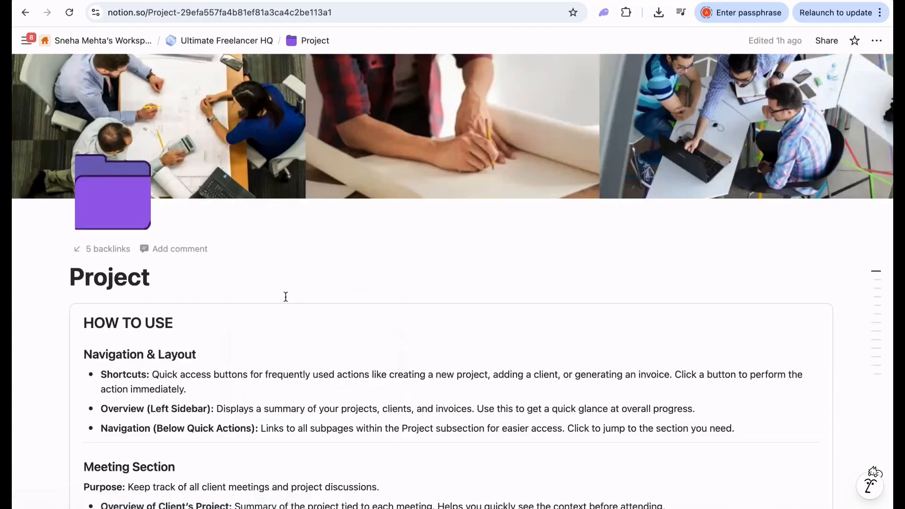
scroll(284, 297, down, 20)
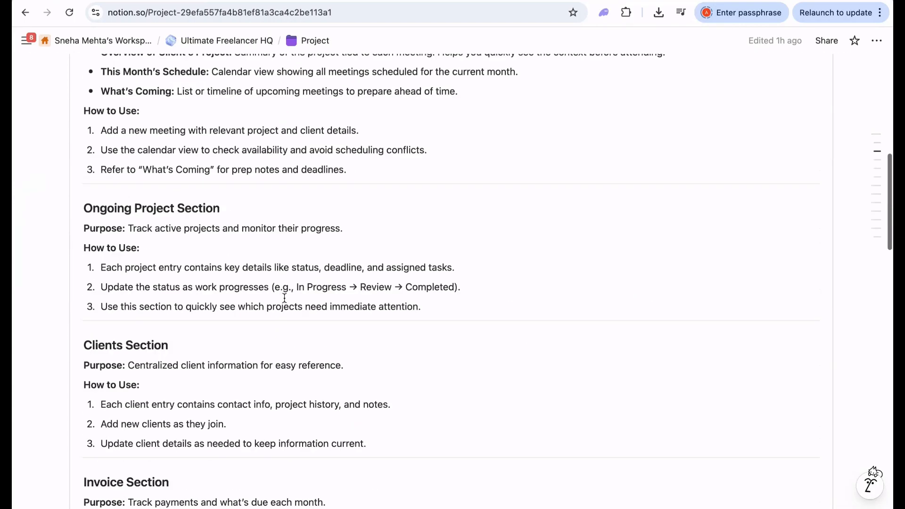
scroll(284, 298, down, 12)
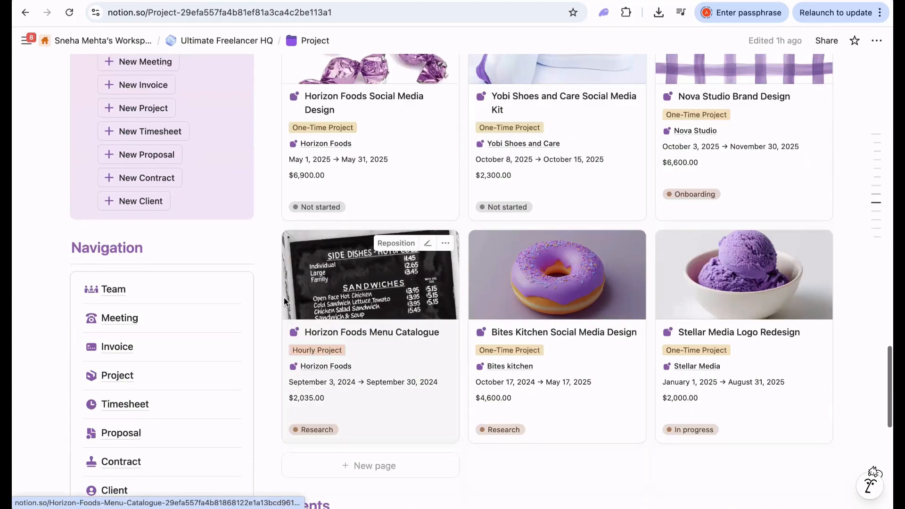